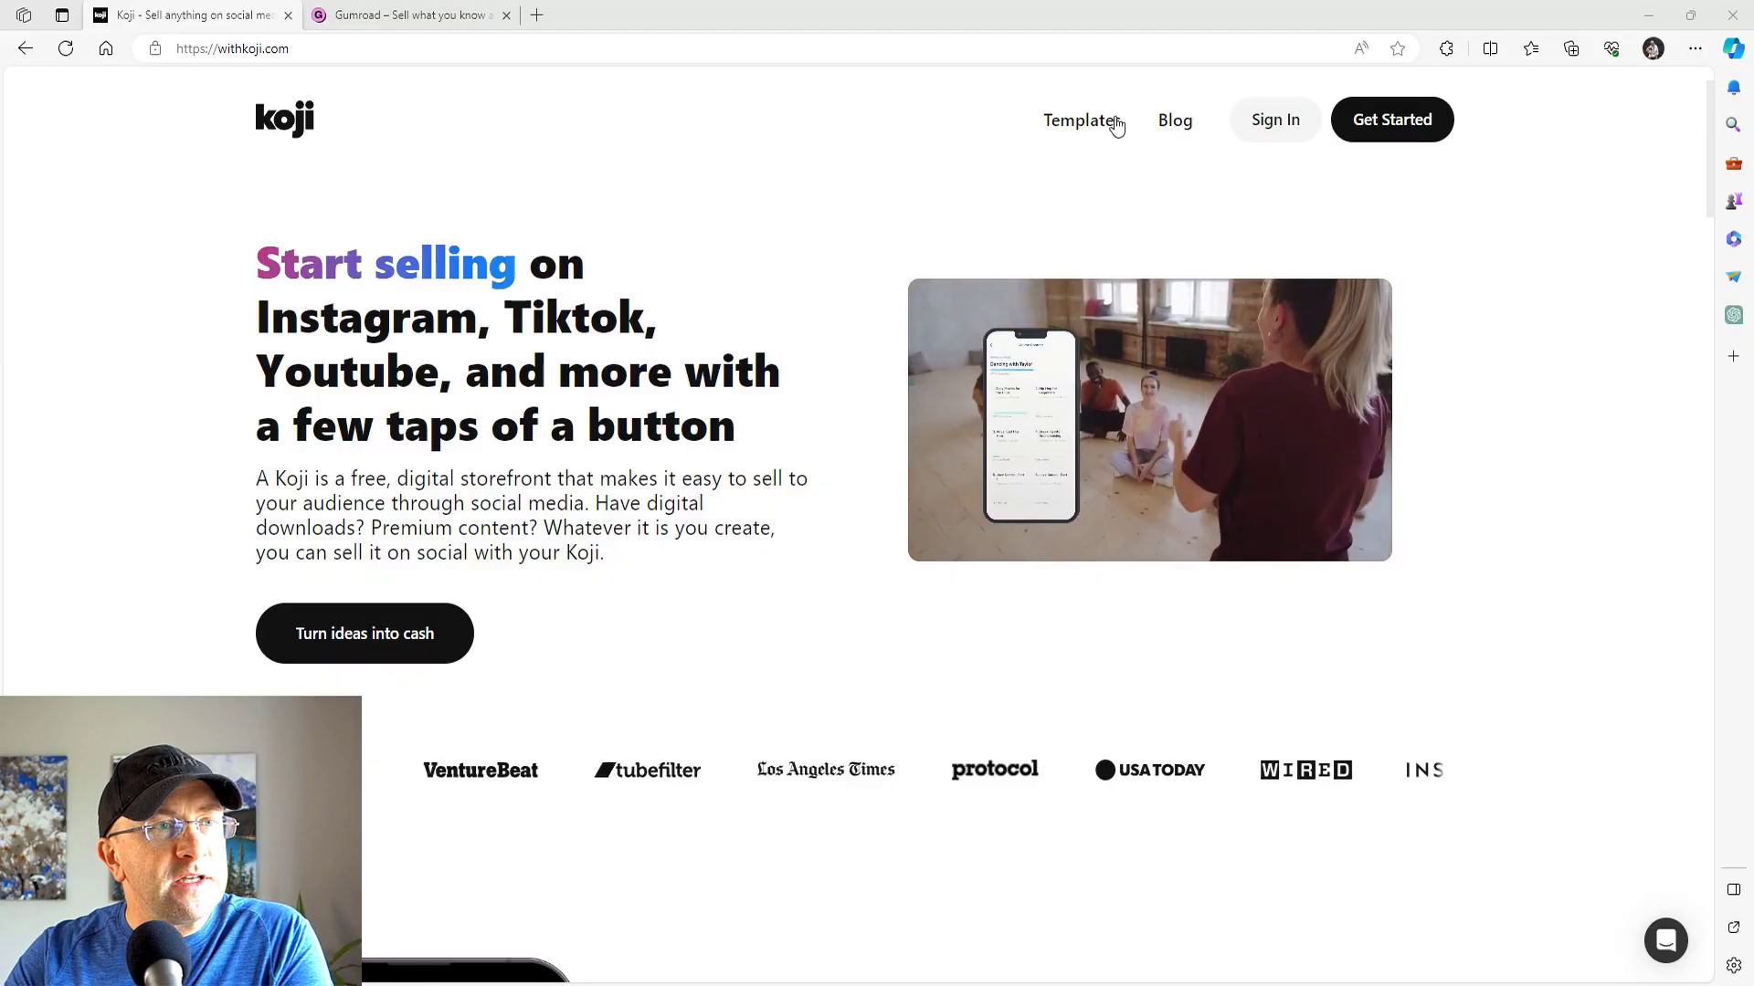
# Step: Browse the templates list and open the Sell Digital Products template details
pyautogui.scroll(-3, 875, 215)
pyautogui.scroll(-8, 875, 216)
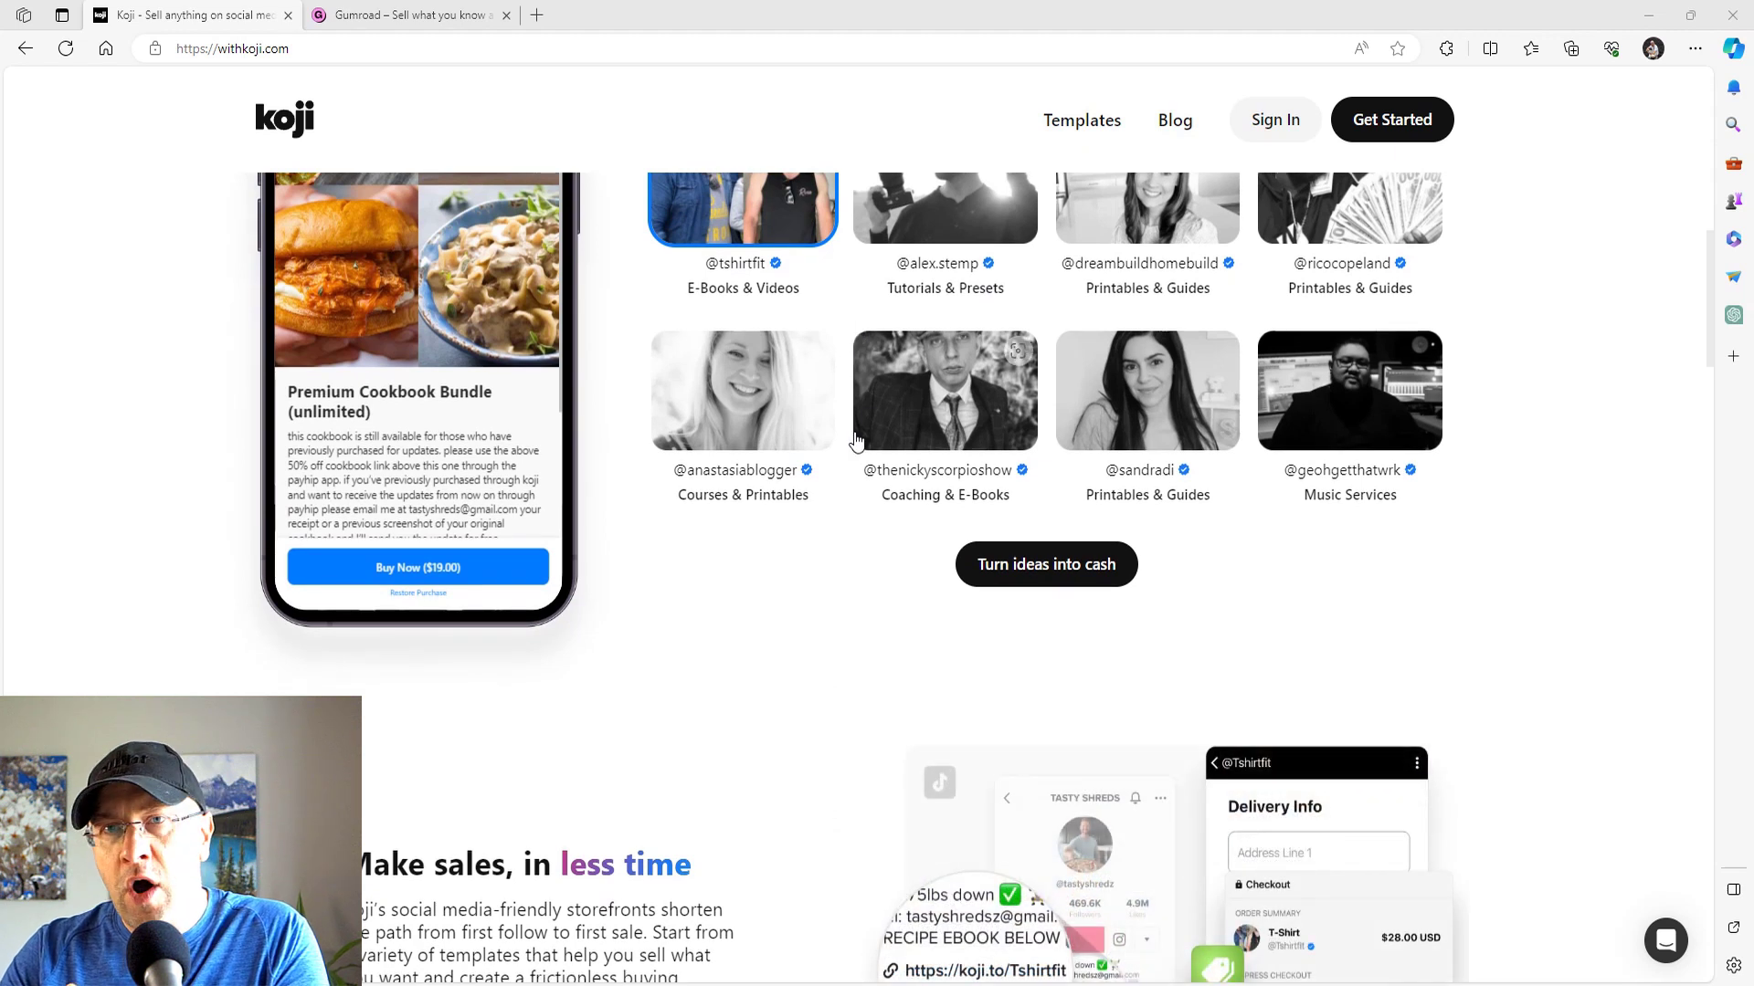
pyautogui.scroll(11, 856, 441)
pyautogui.click(1086, 130)
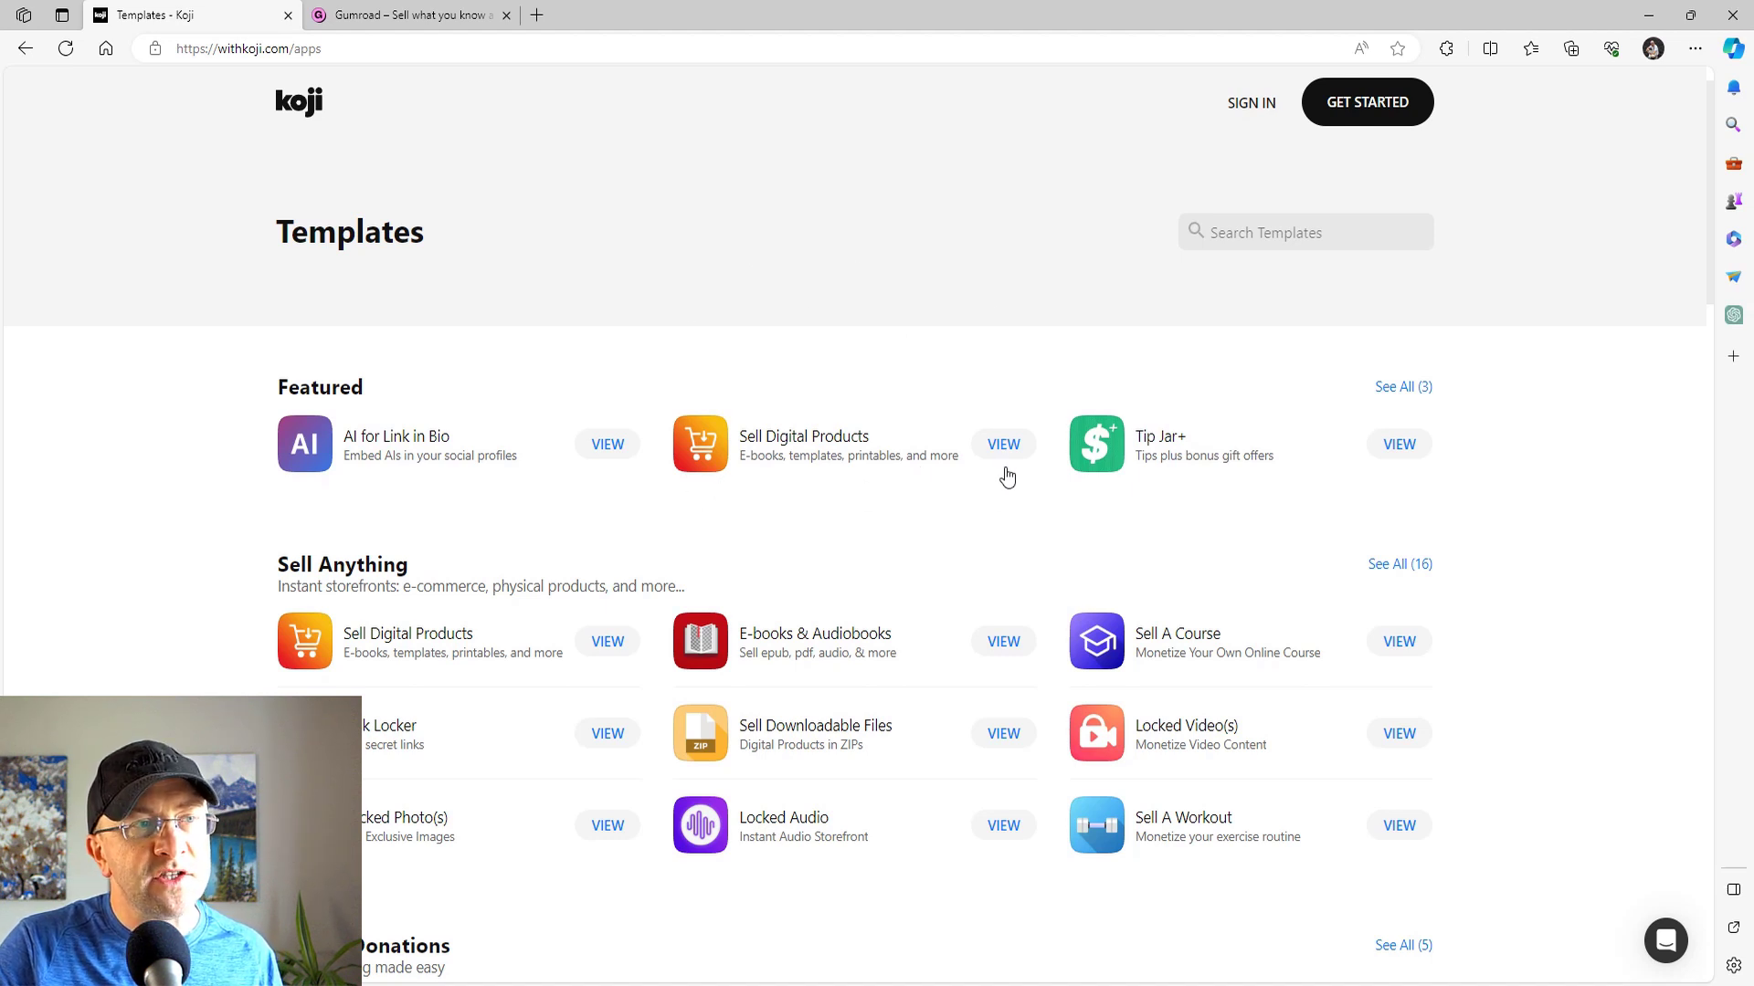
pyautogui.click(1023, 445)
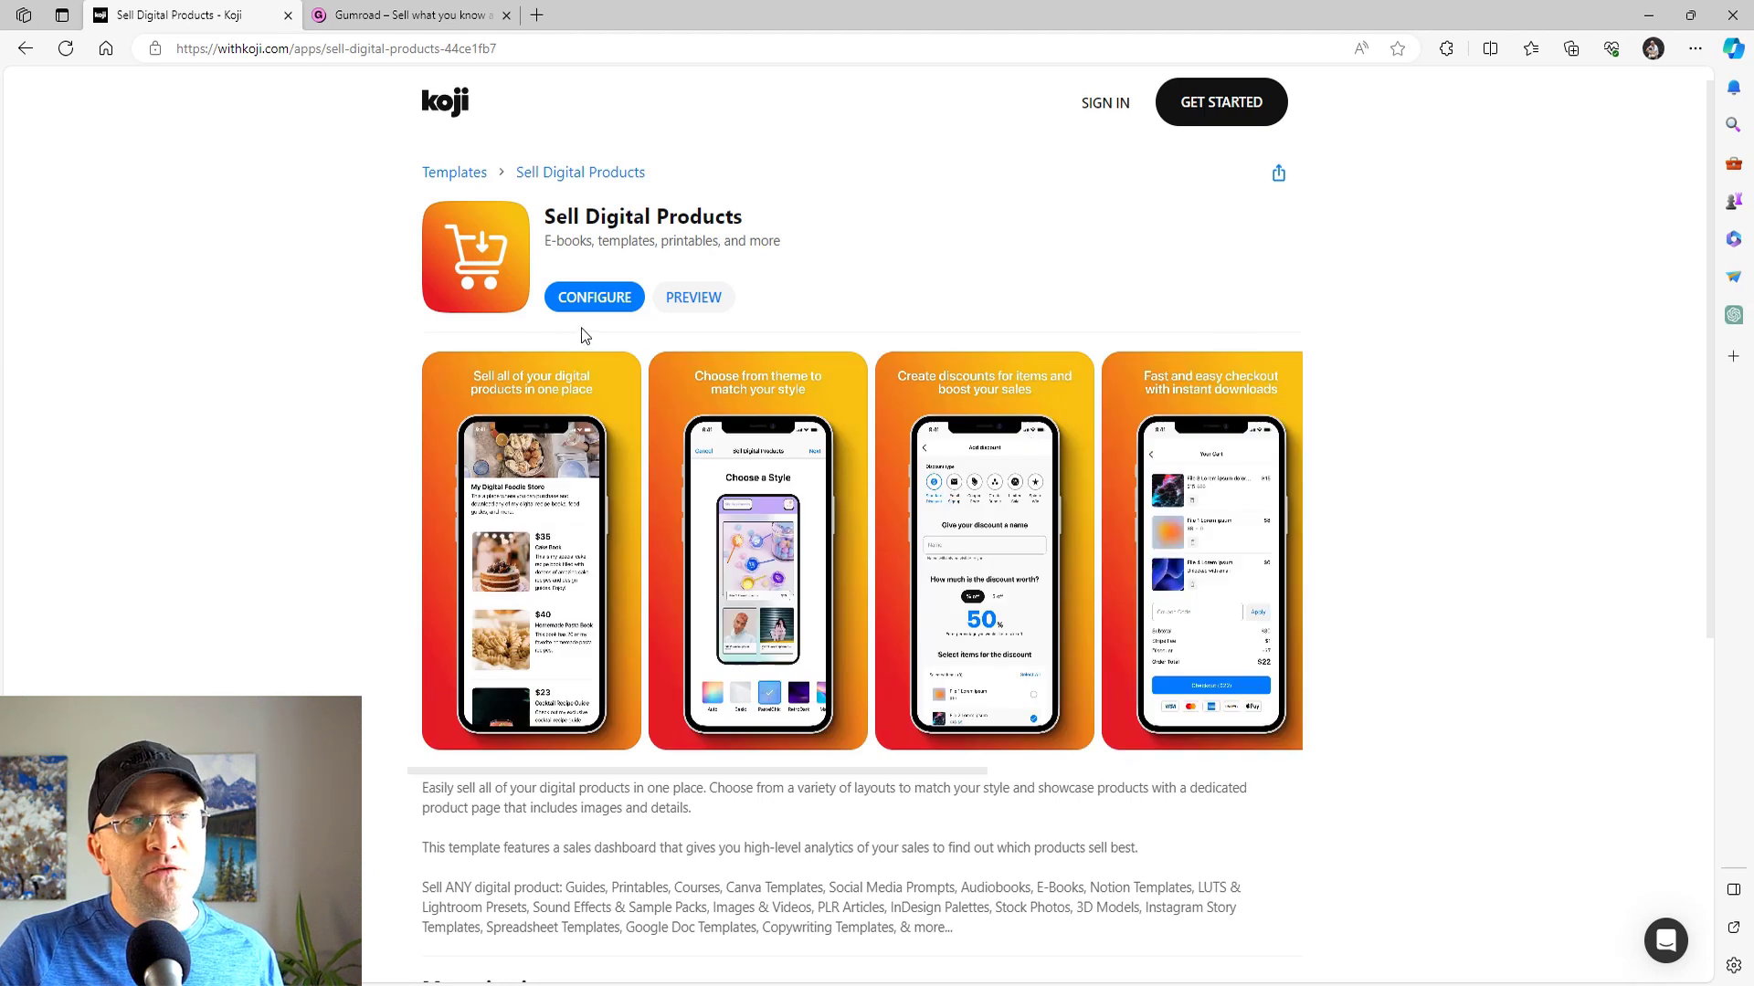
# Step: Start configuring the template, preview PastelChic, RetroDark, Marble and Polaroid, then choose Ghostie
pyautogui.click(610, 292)
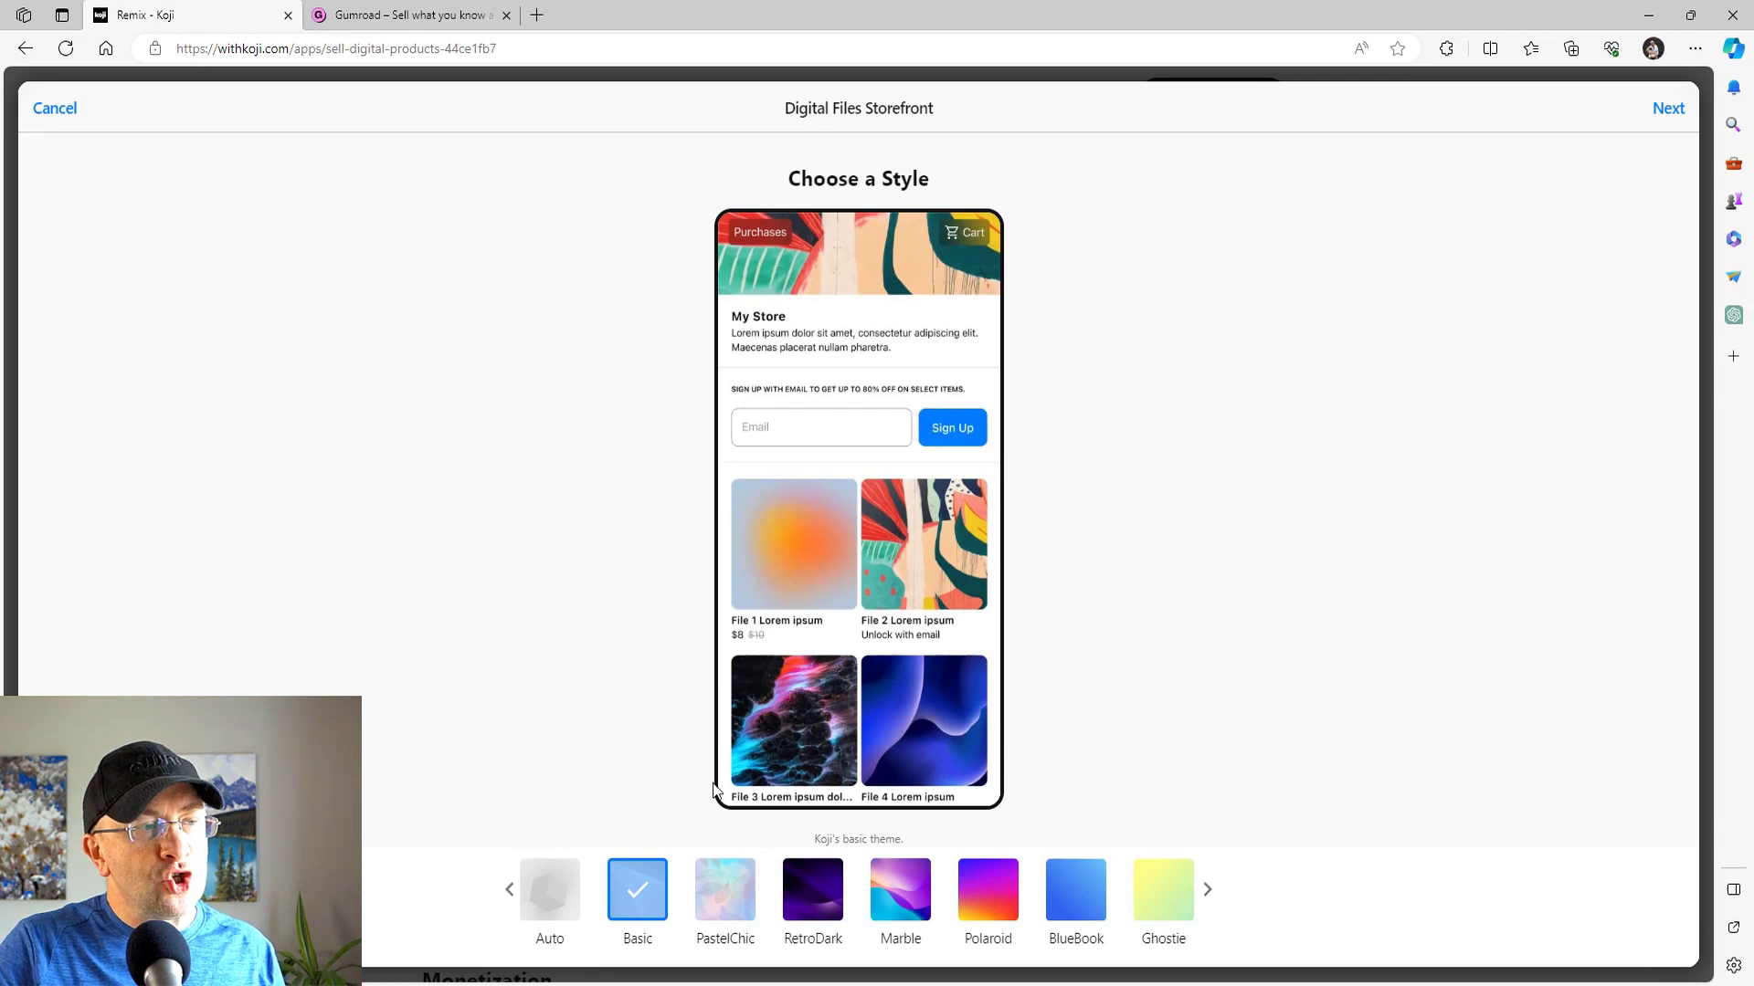
pyautogui.click(747, 914)
pyautogui.click(805, 909)
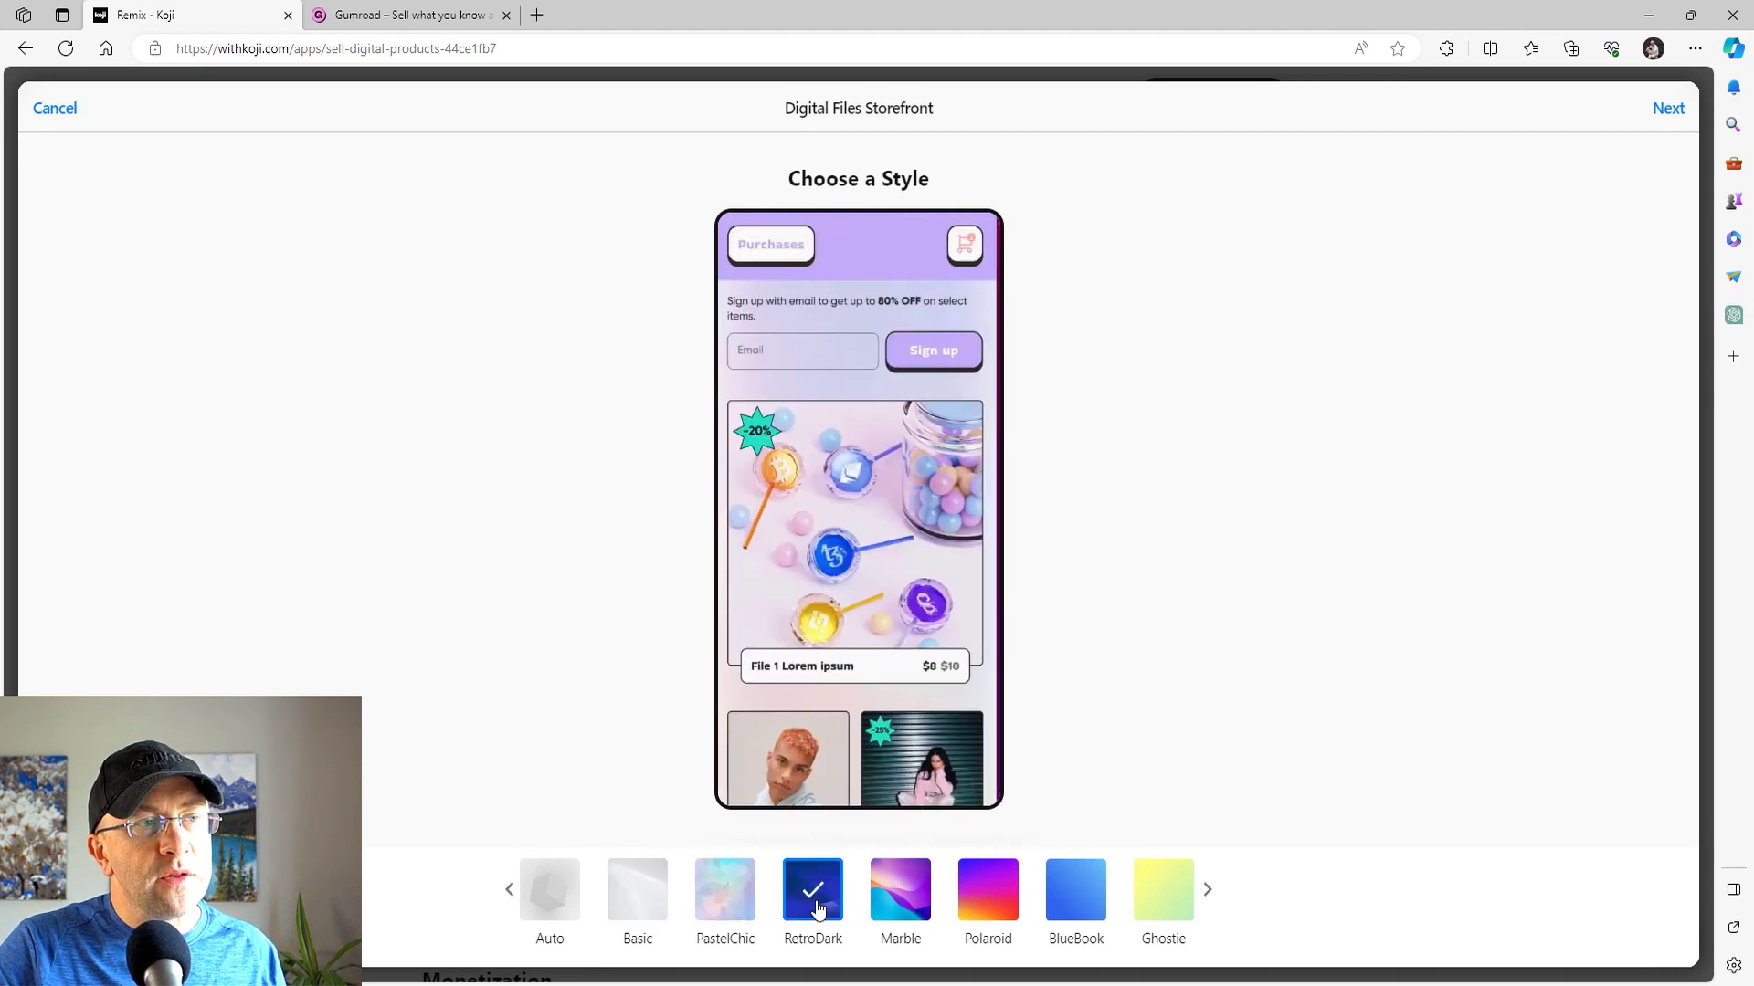
pyautogui.click(883, 918)
pyautogui.click(1002, 894)
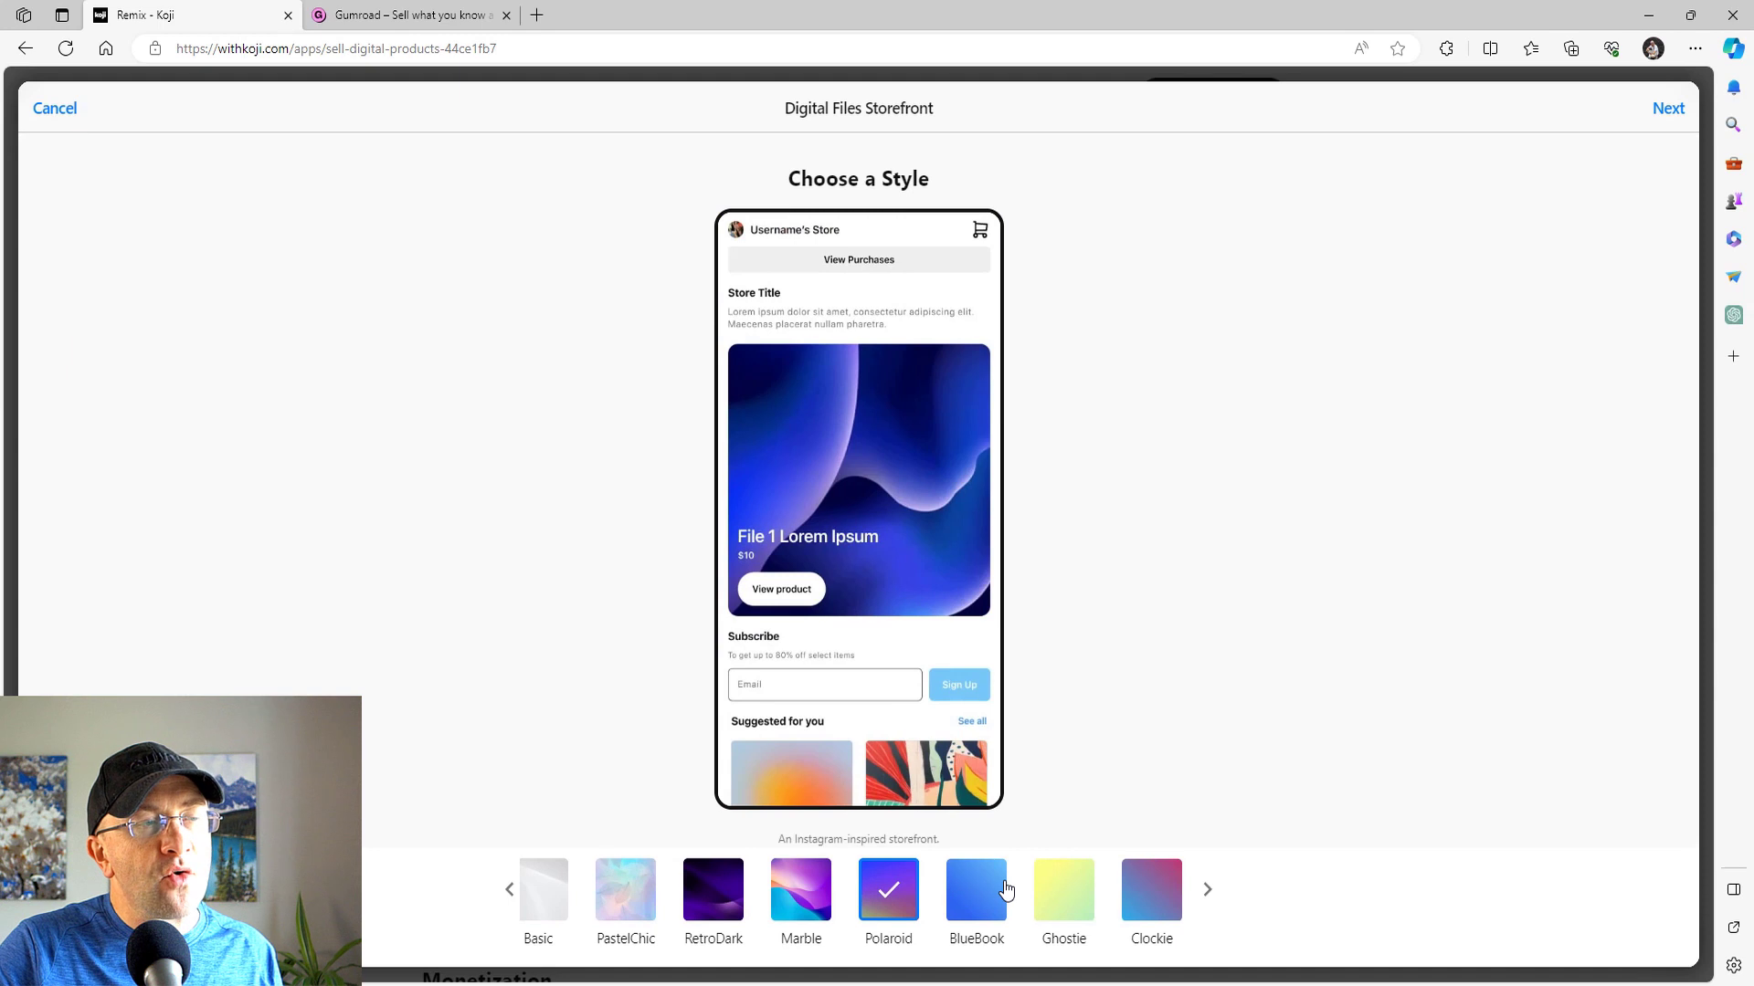
pyautogui.click(1074, 905)
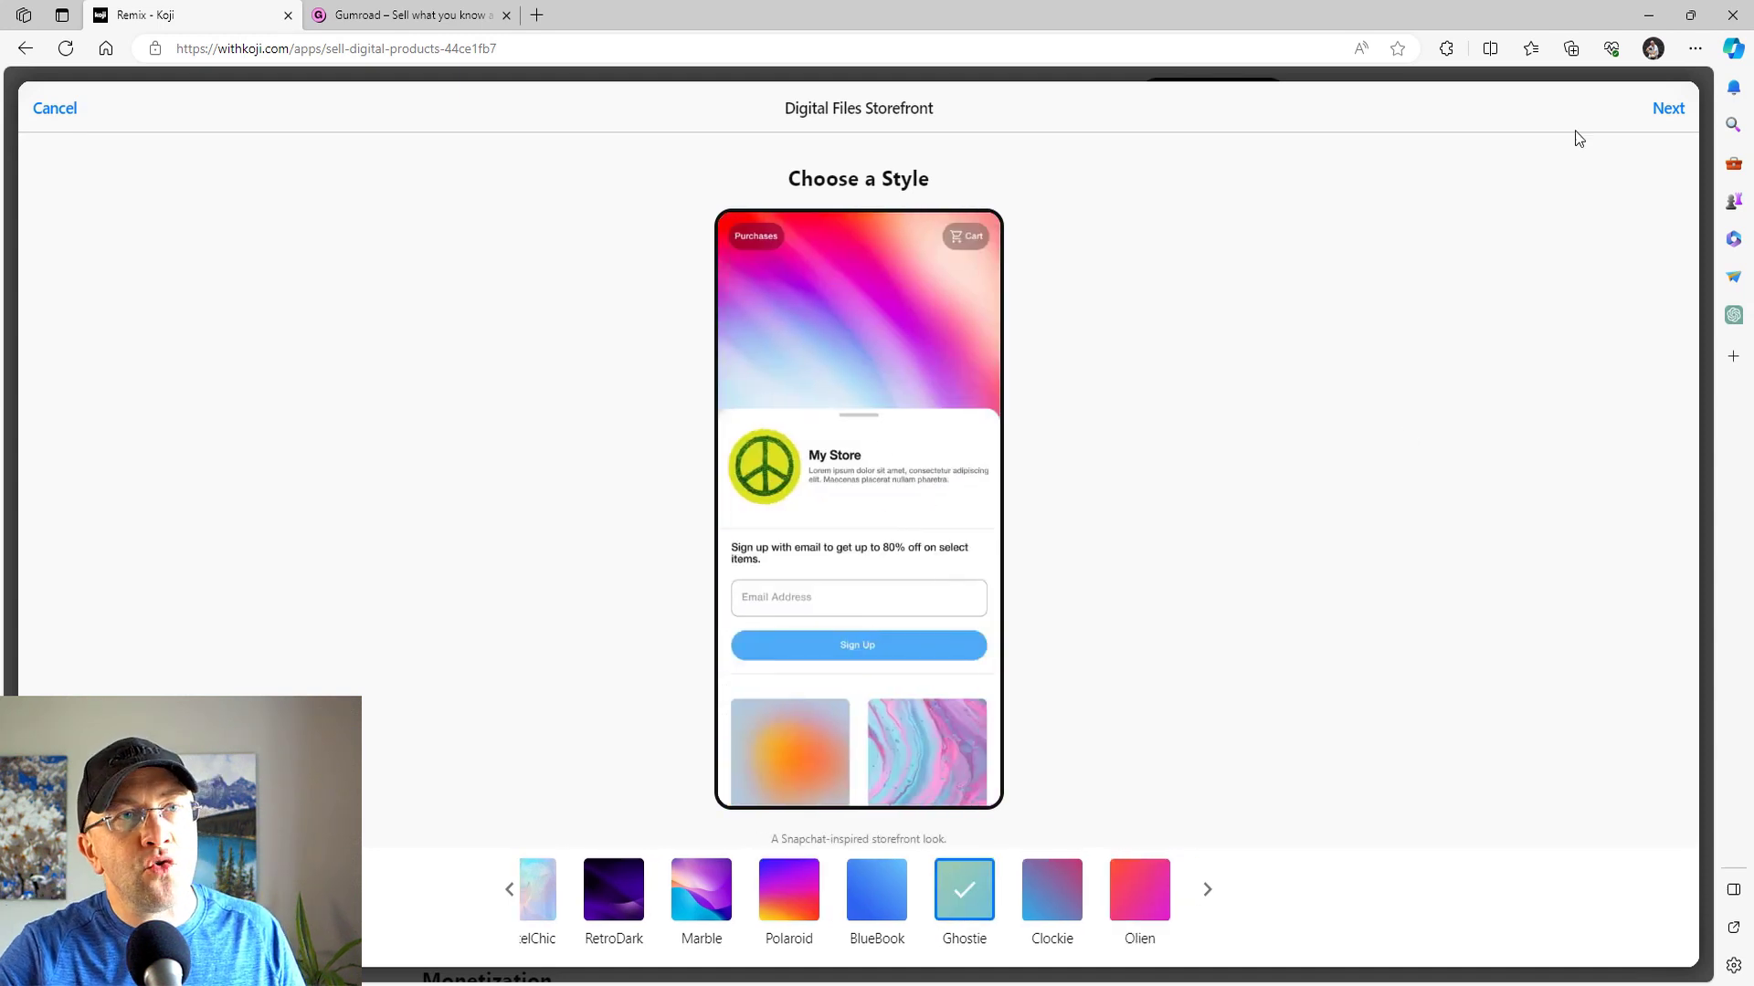
# Step: Enter the store title 'Name' and description 'Great description', leaving banner and logo empty
pyautogui.click(1666, 111)
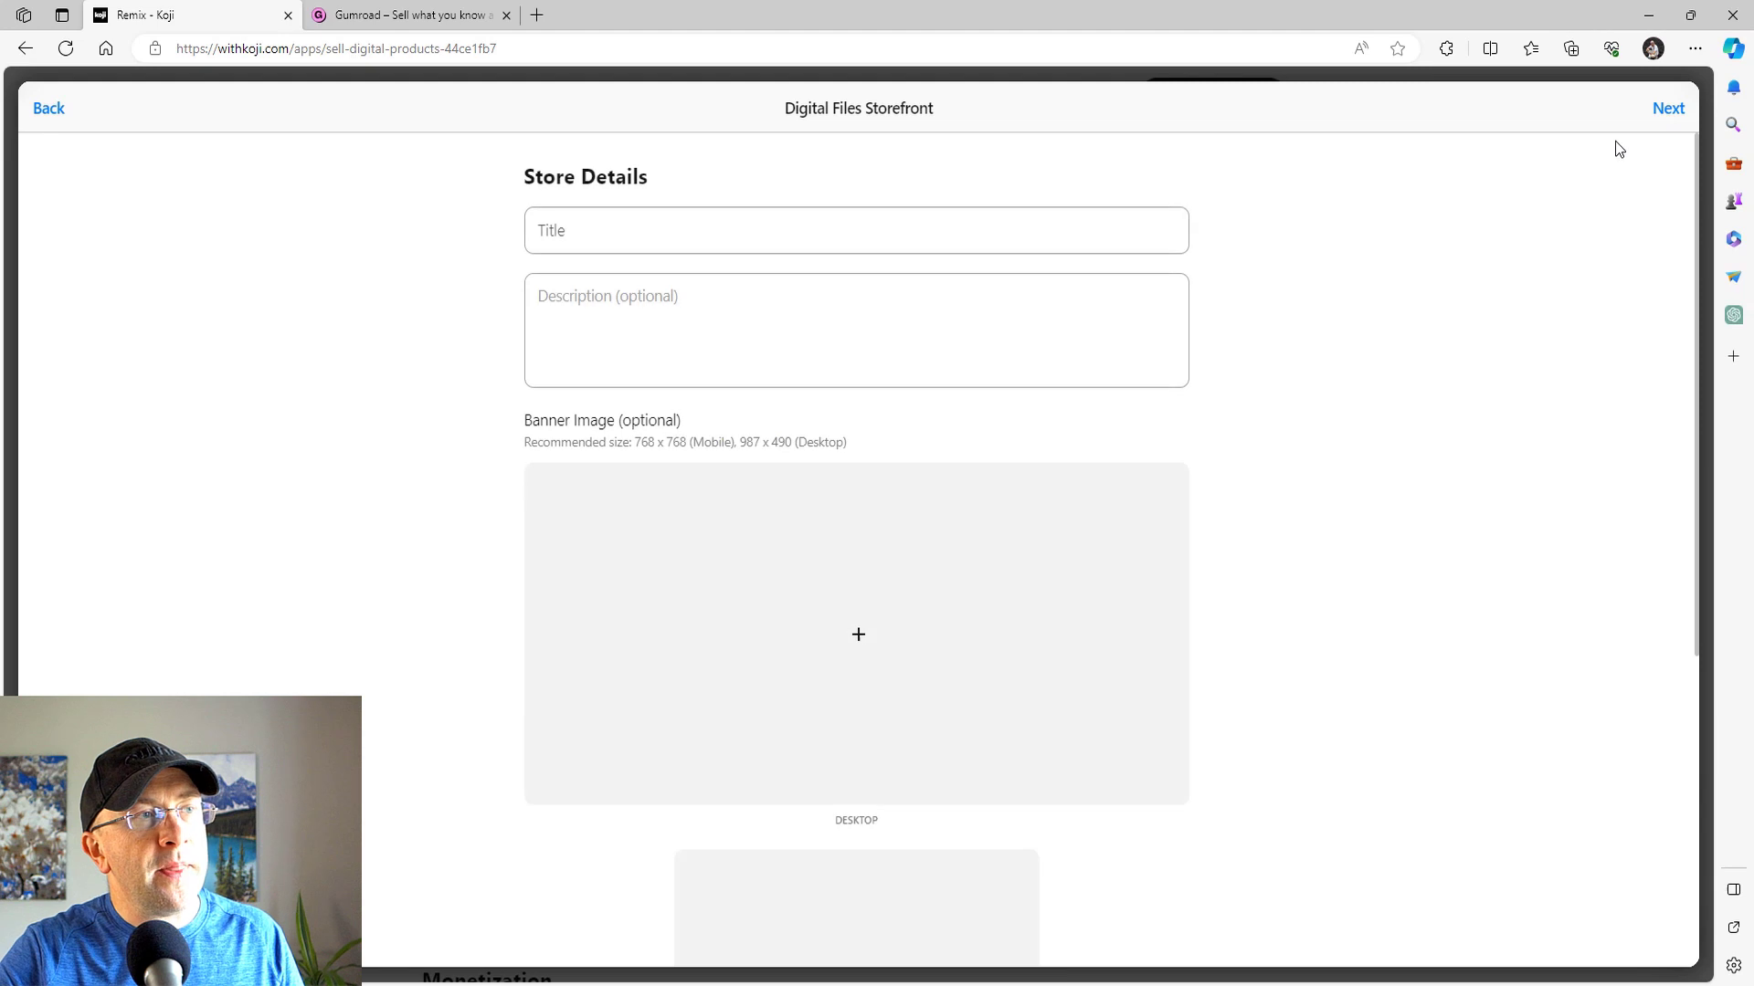
pyautogui.click(648, 251)
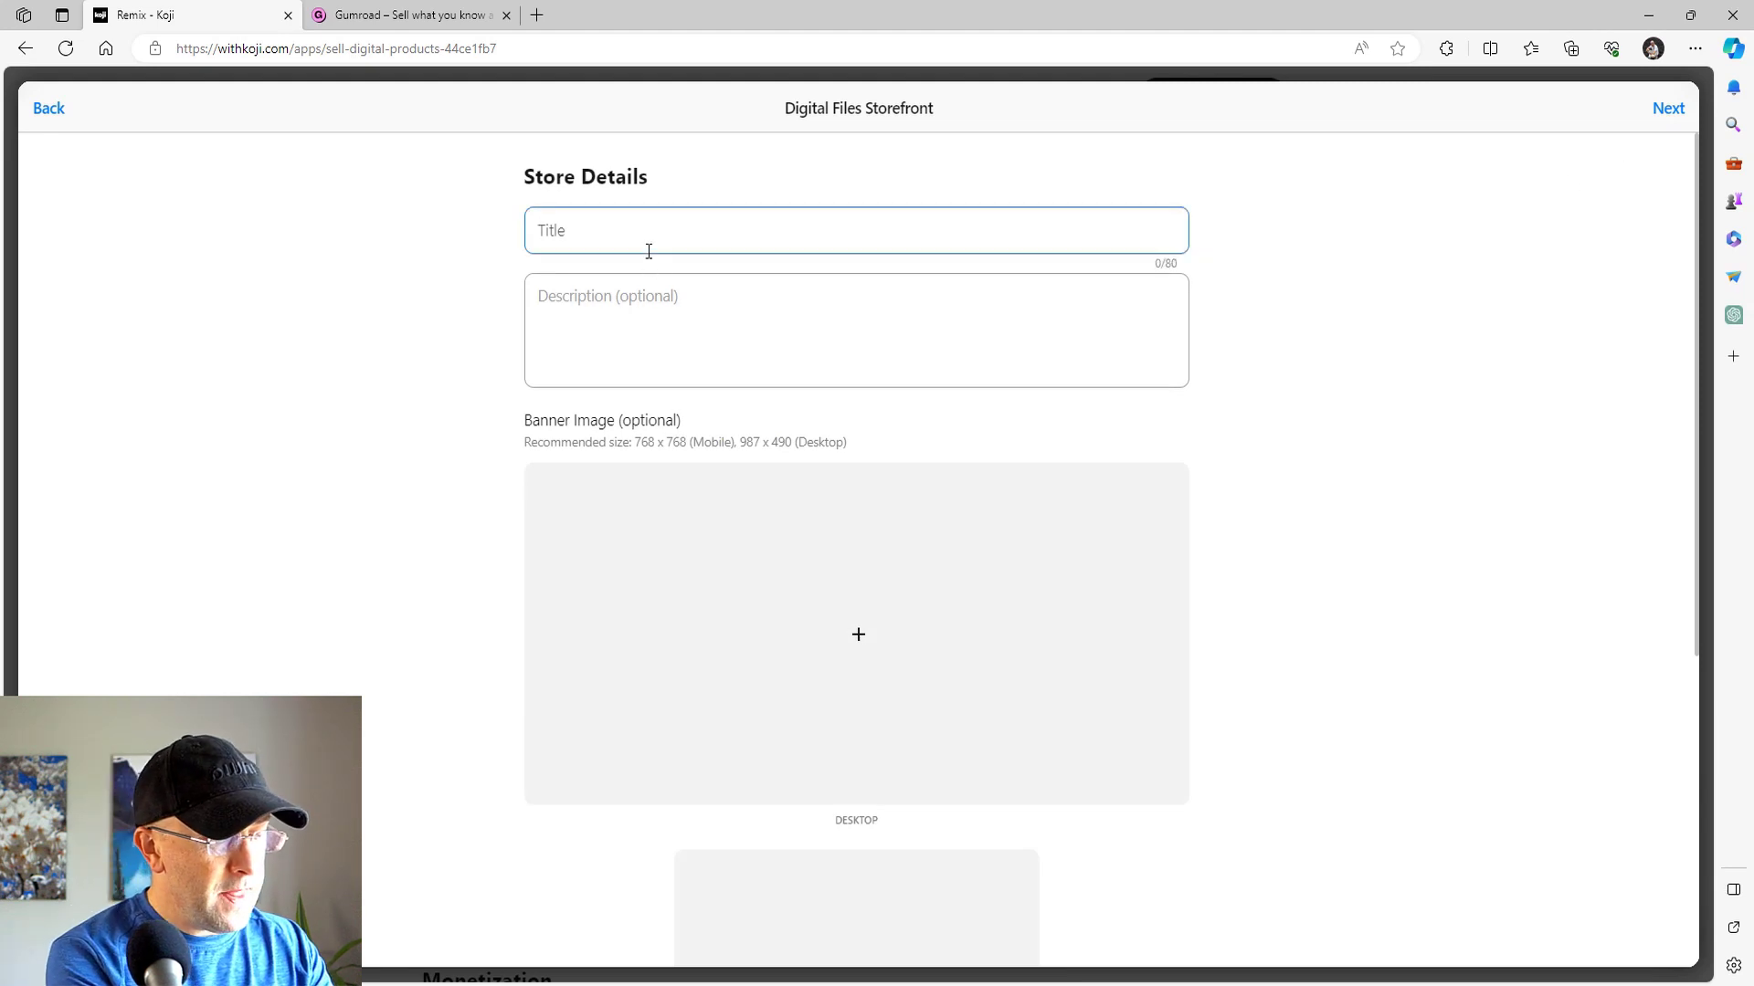
pyautogui.write('Name')
pyautogui.click(631, 306)
pyautogui.write('Great')
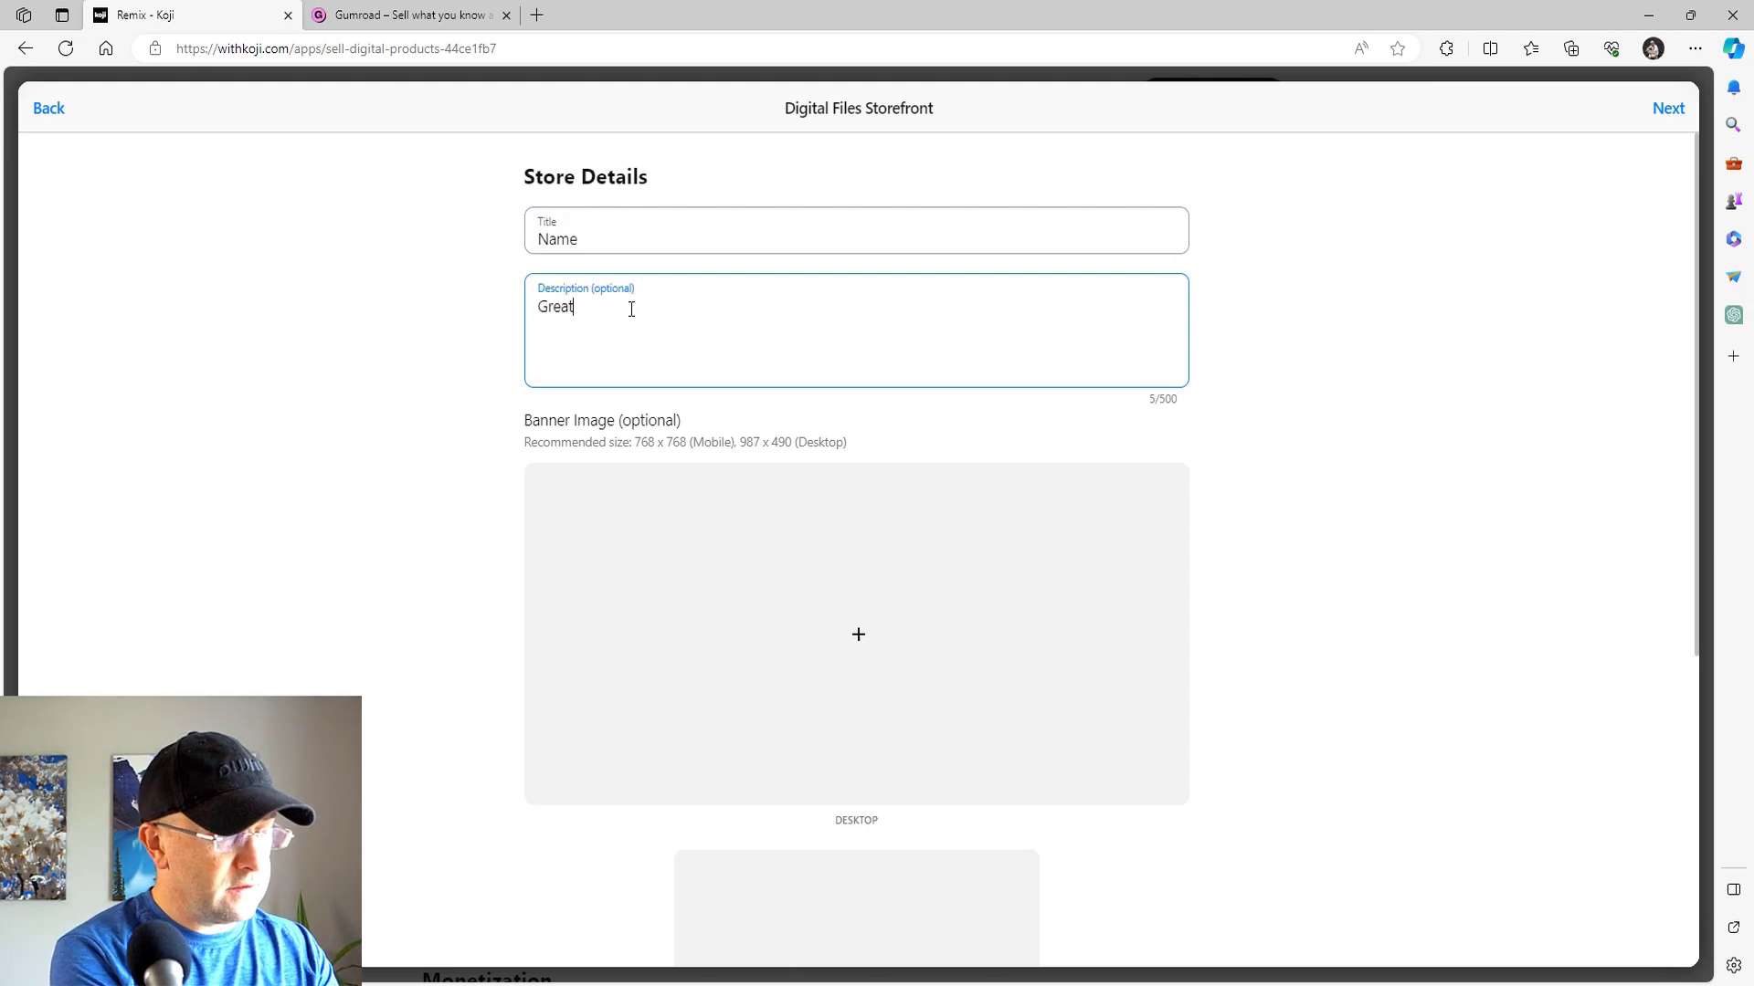
pyautogui.write(' description')
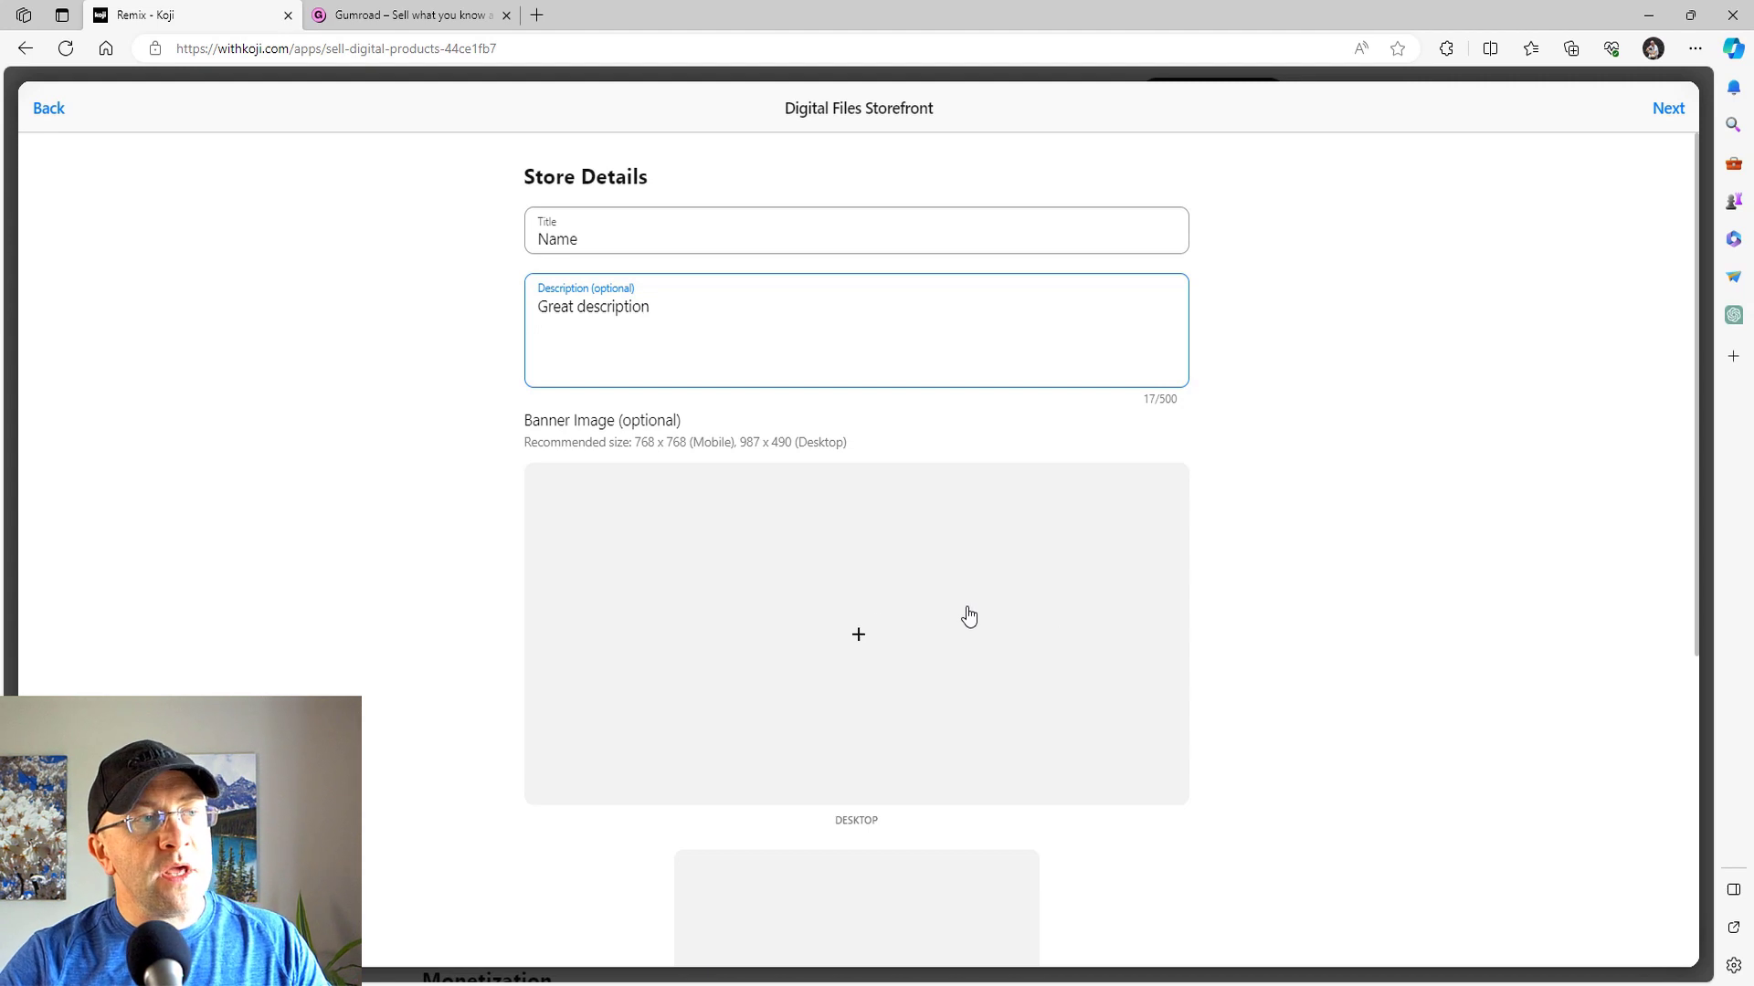
pyautogui.scroll(-3, 902, 631)
pyautogui.scroll(-3, 959, 594)
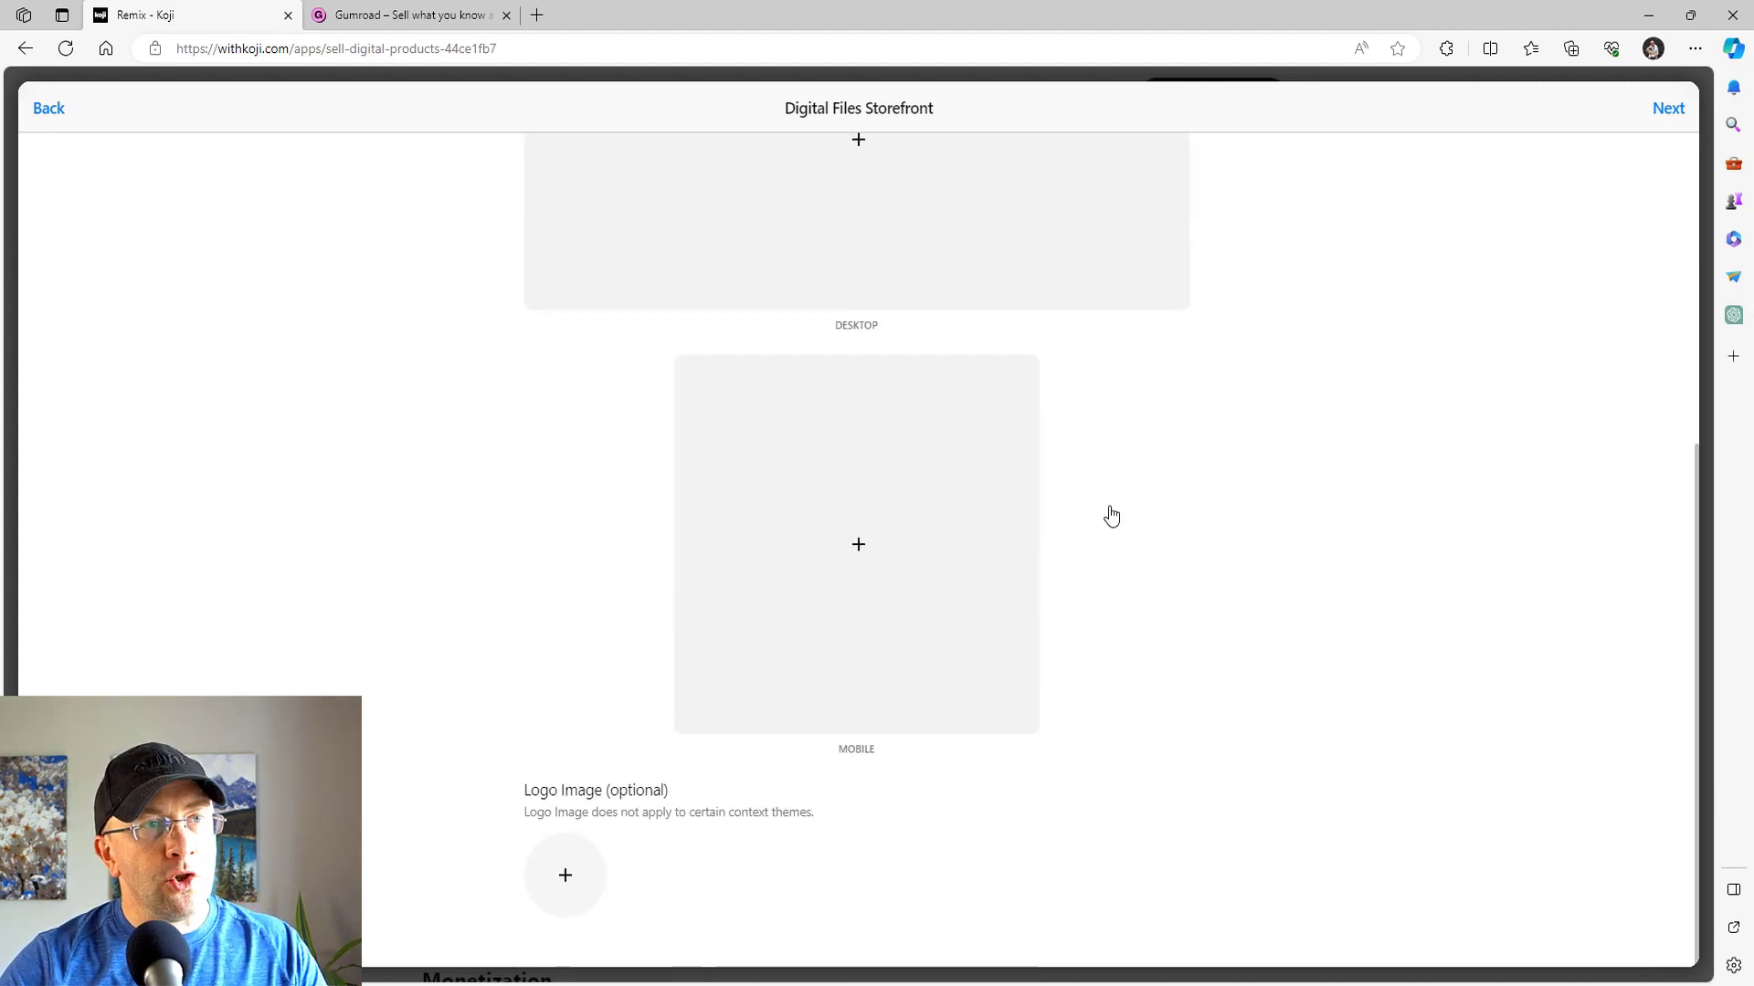
pyautogui.click(1668, 108)
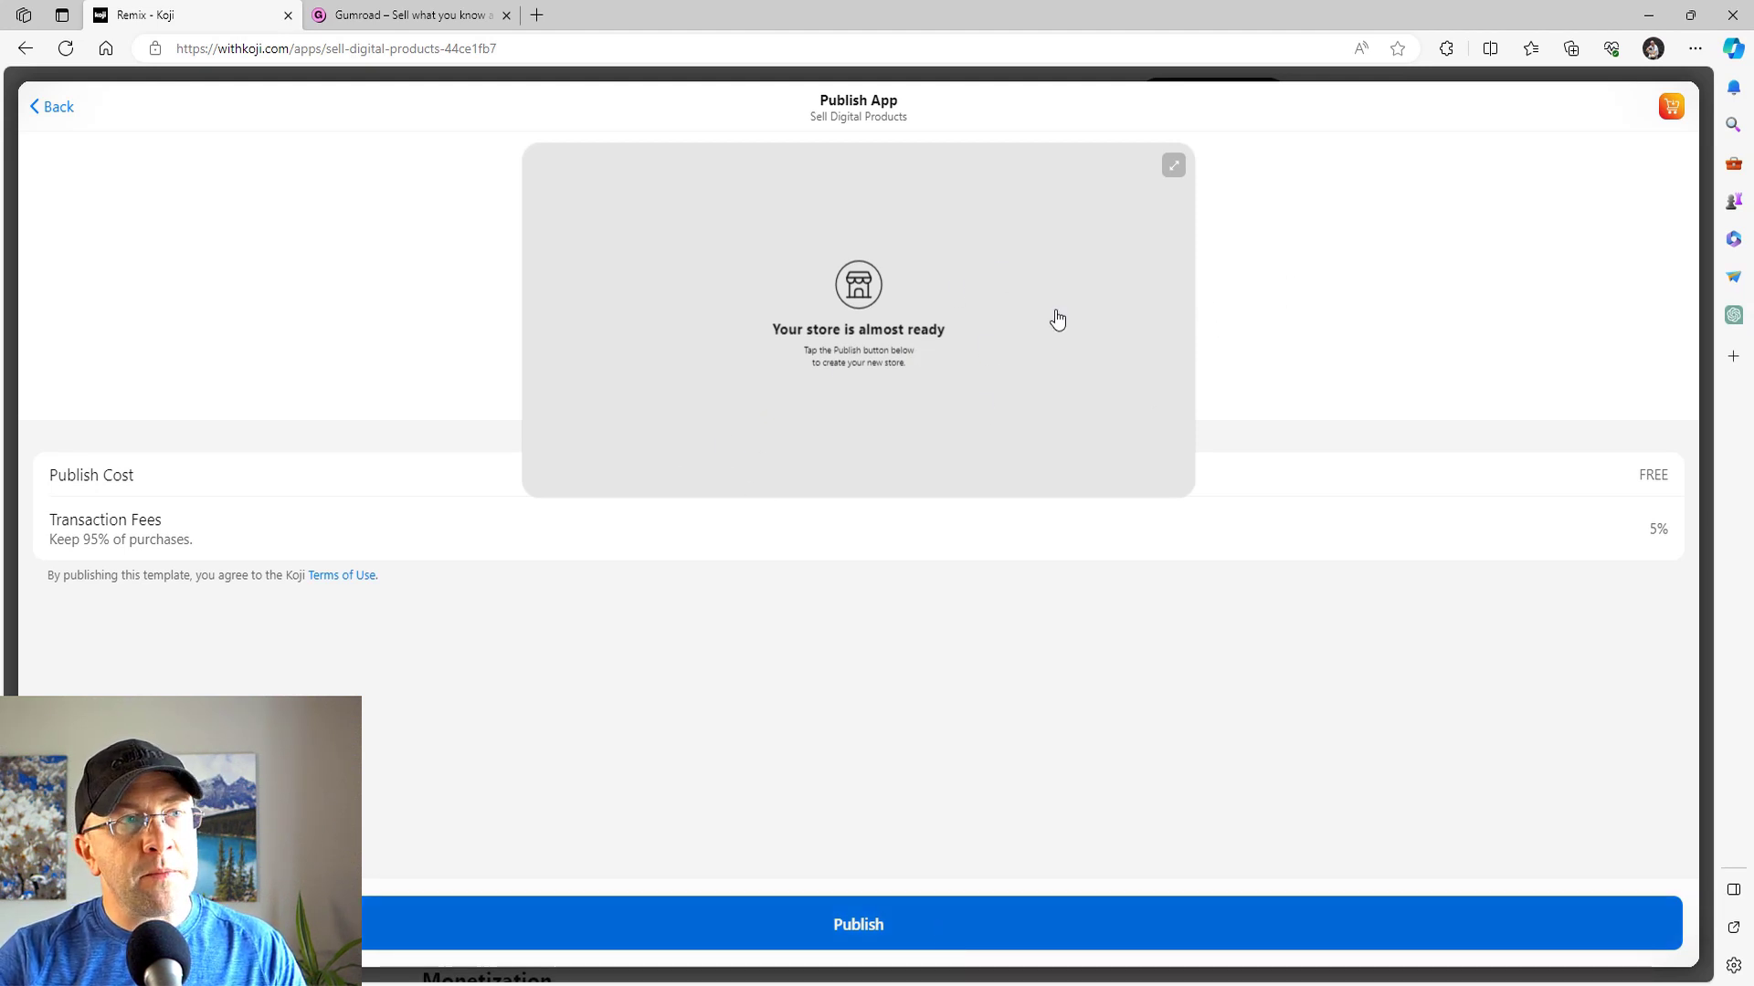
# Step: Cancel the storefront setup and start configuring the E-books & Audiobooks template instead
pyautogui.click(52, 106)
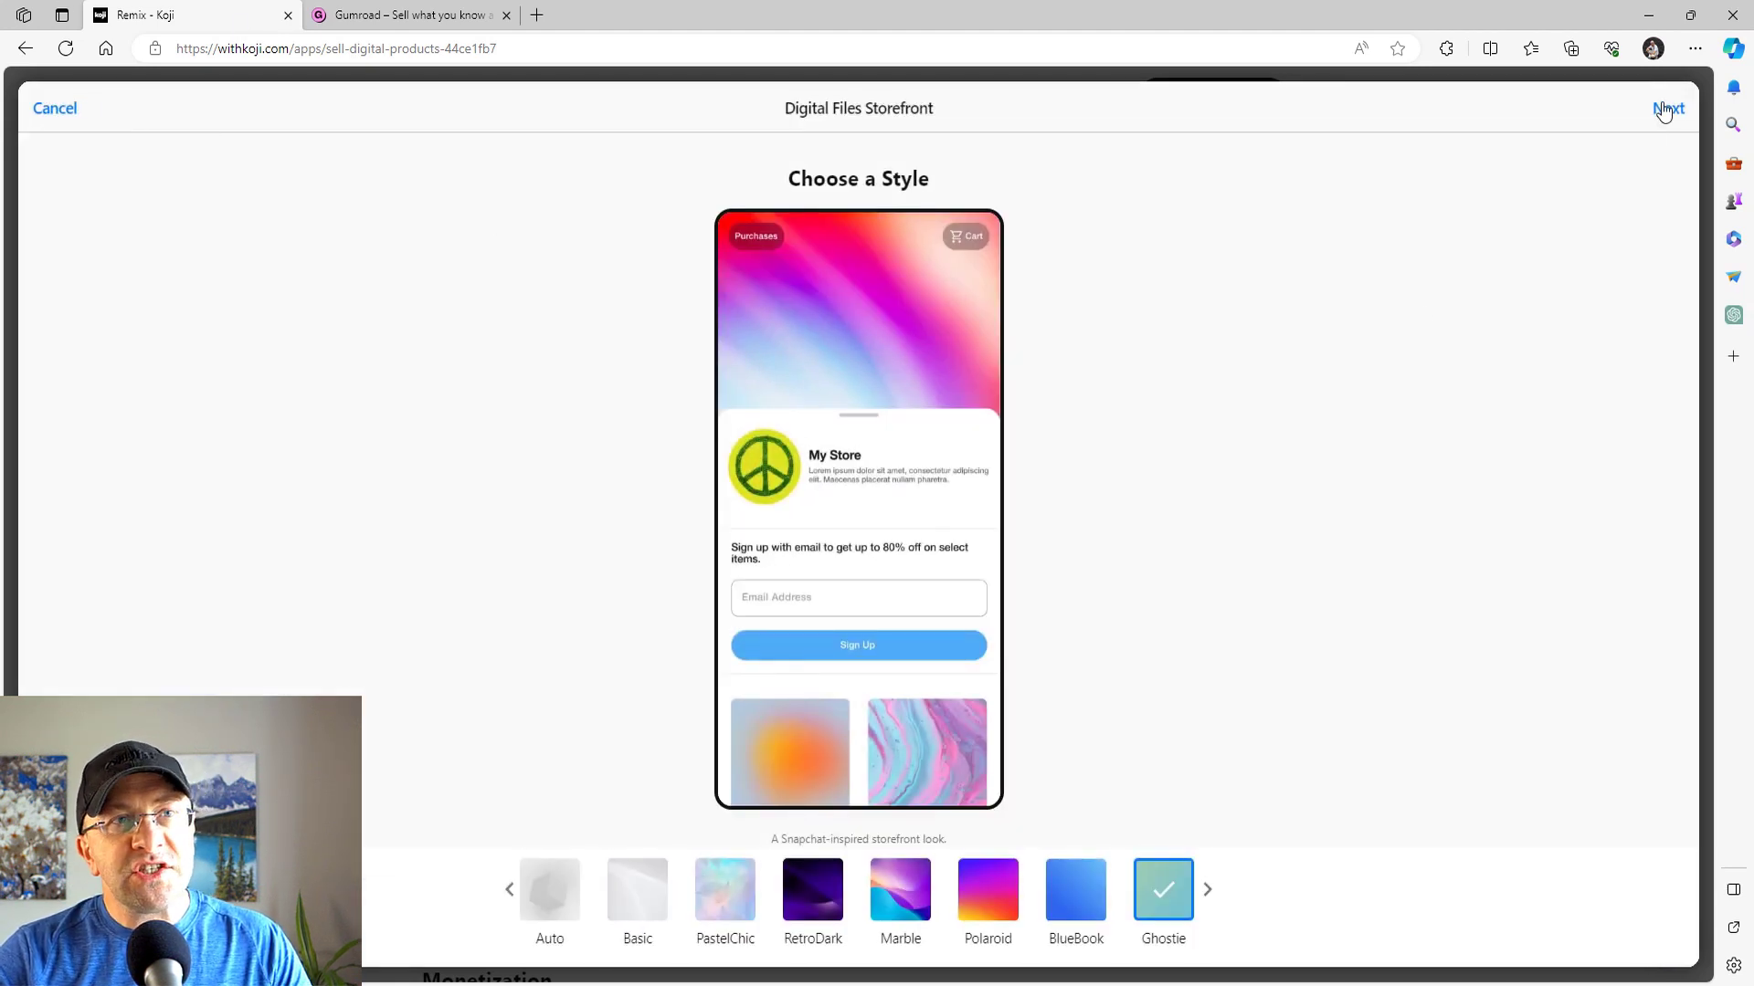
pyautogui.click(56, 109)
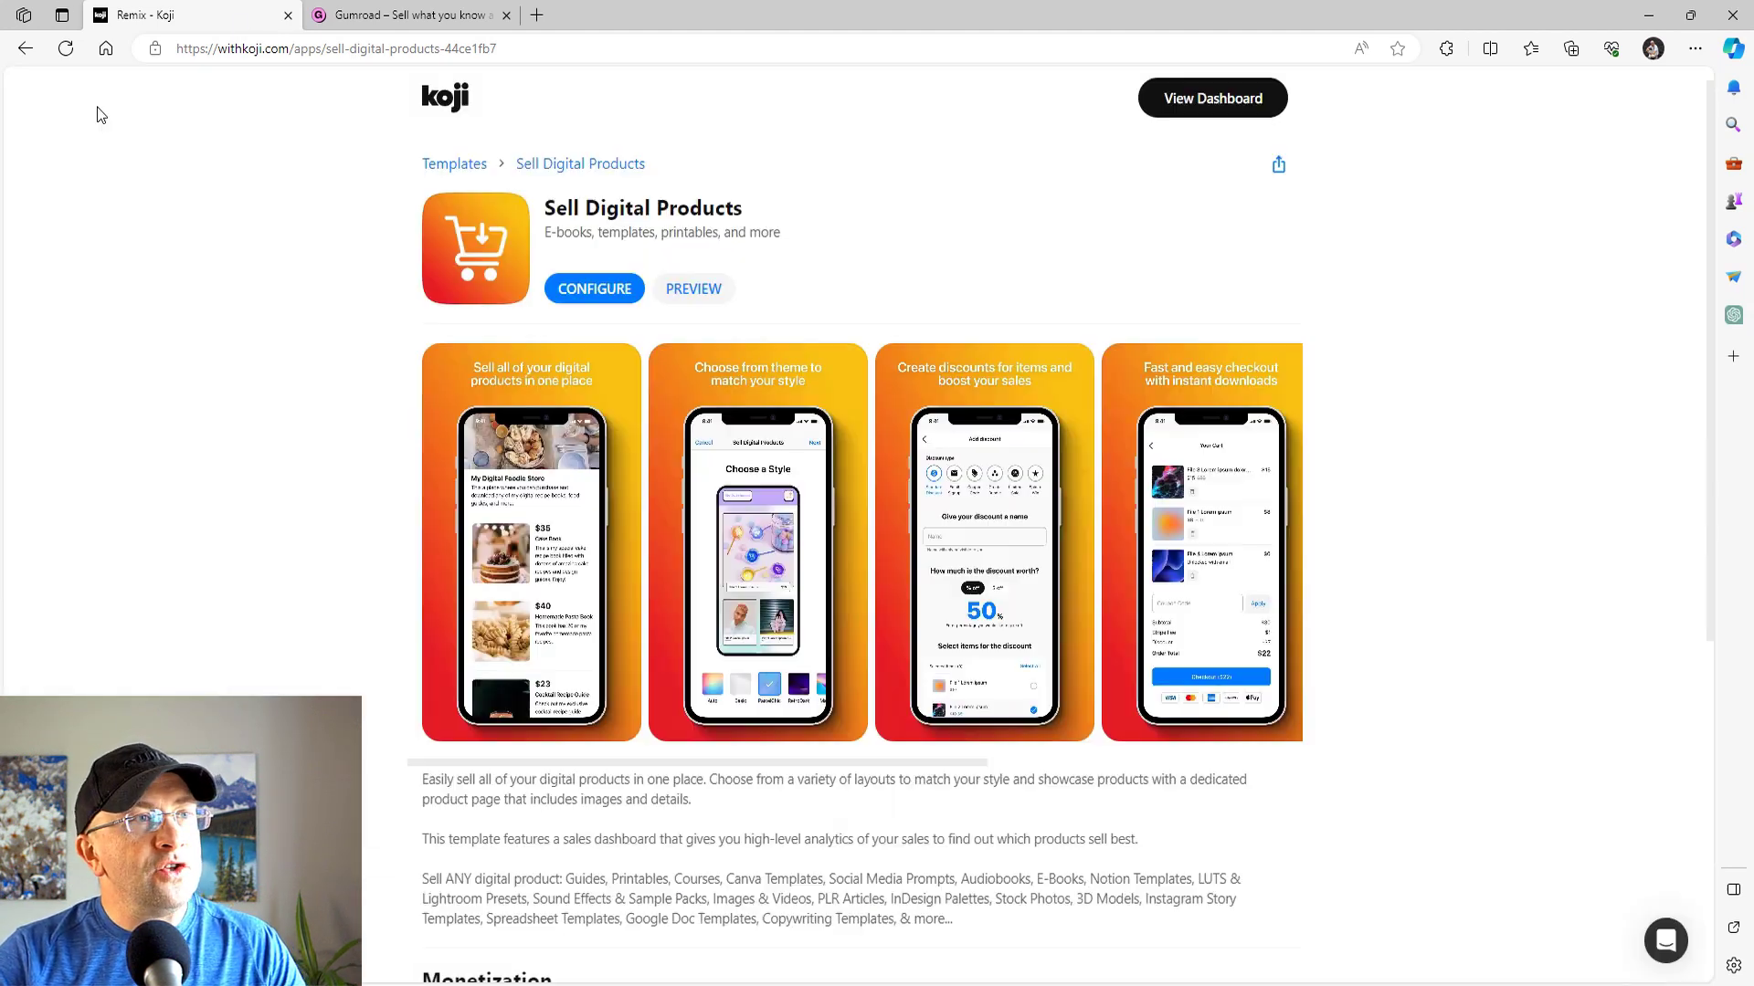
pyautogui.click(469, 165)
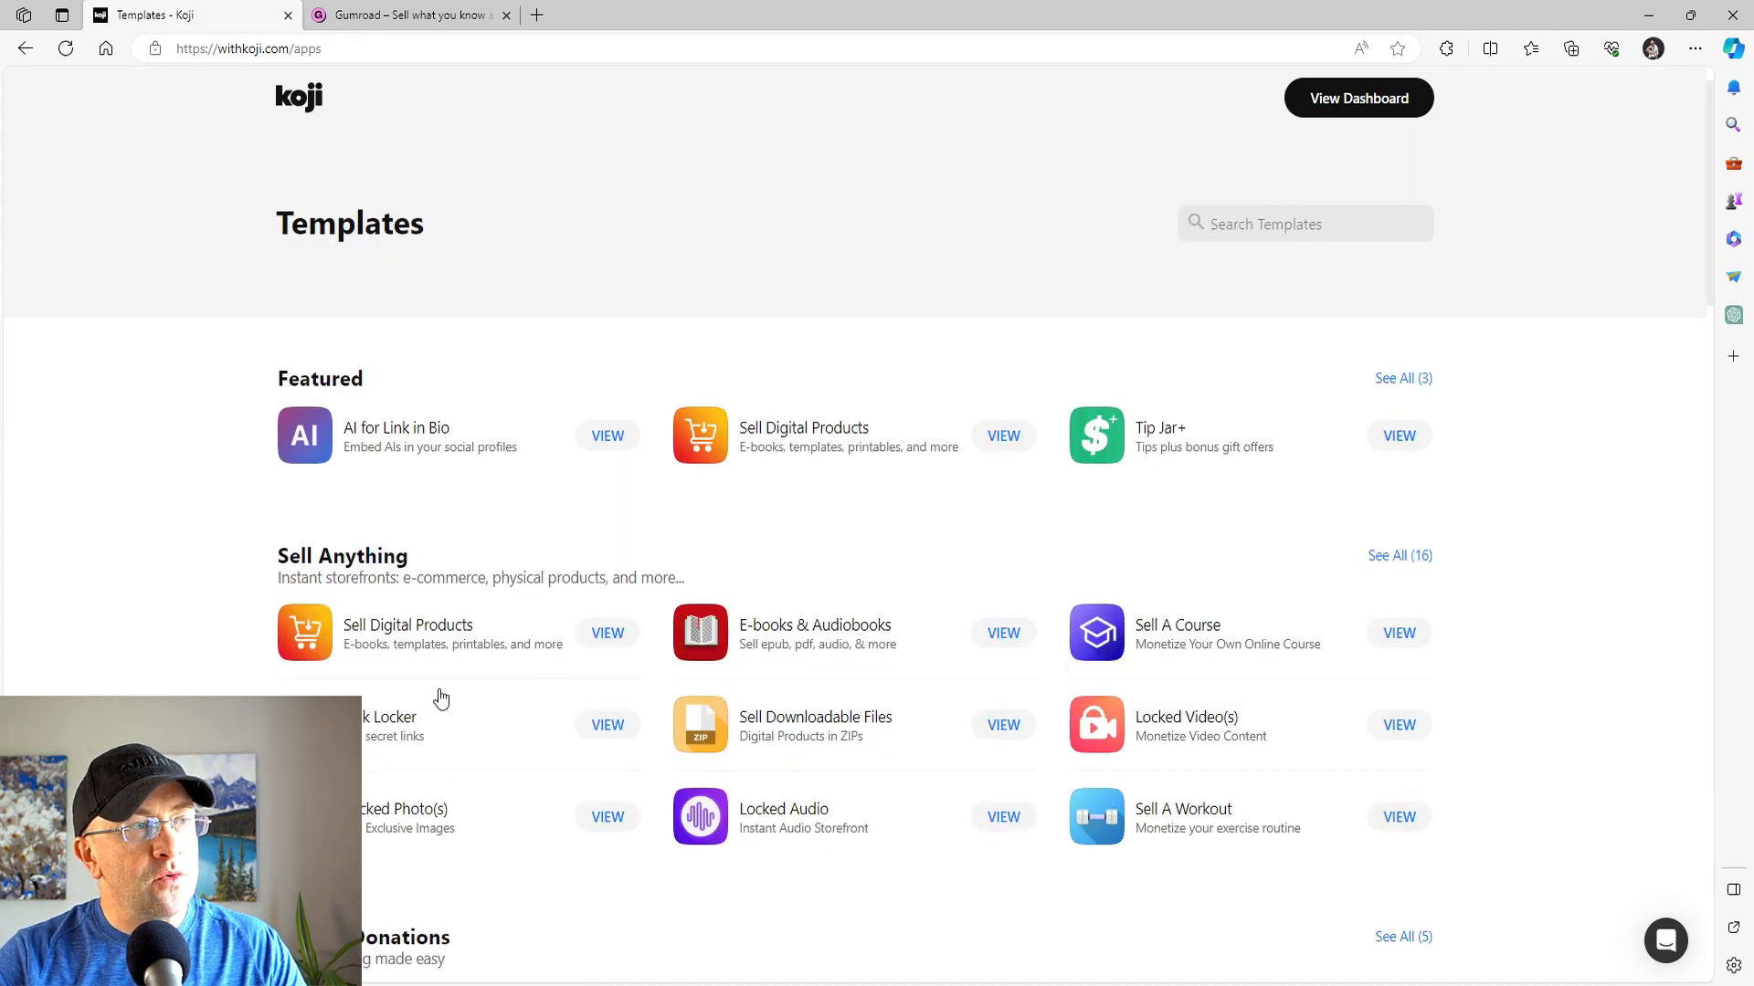
pyautogui.click(769, 630)
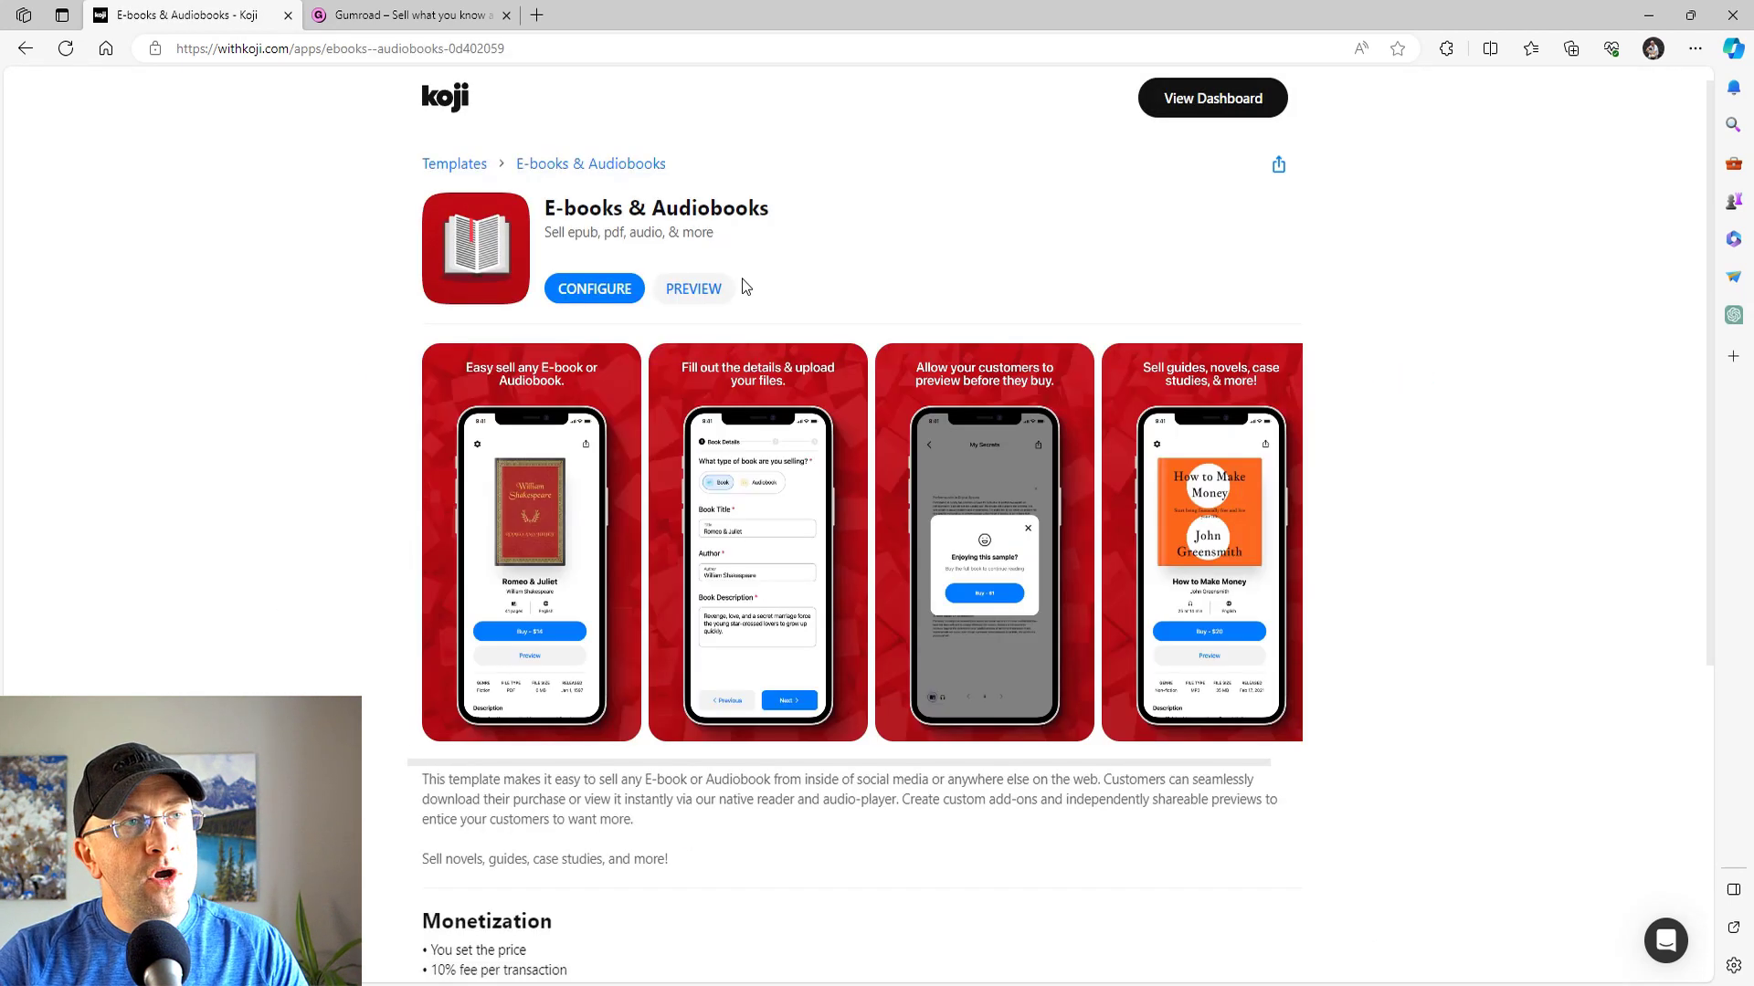
pyautogui.click(606, 291)
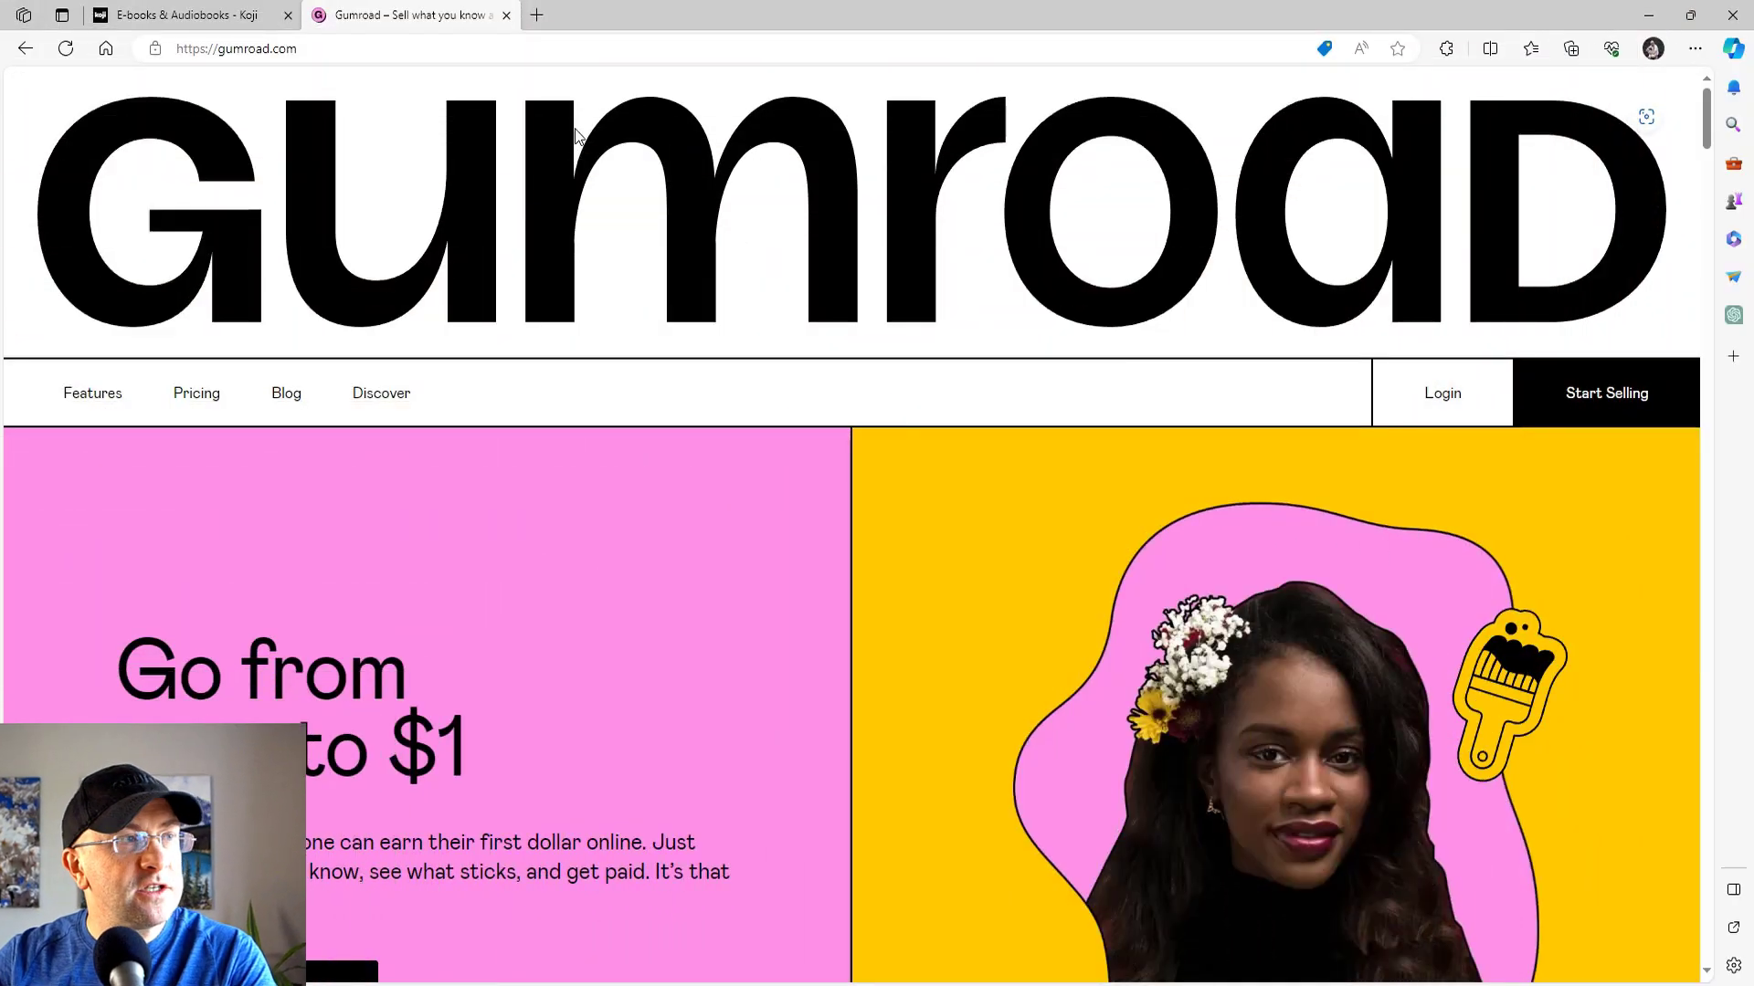
# Step: Scroll down the Gumroad homepage to the Sell anywhere section
pyautogui.scroll(-10, 885, 247)
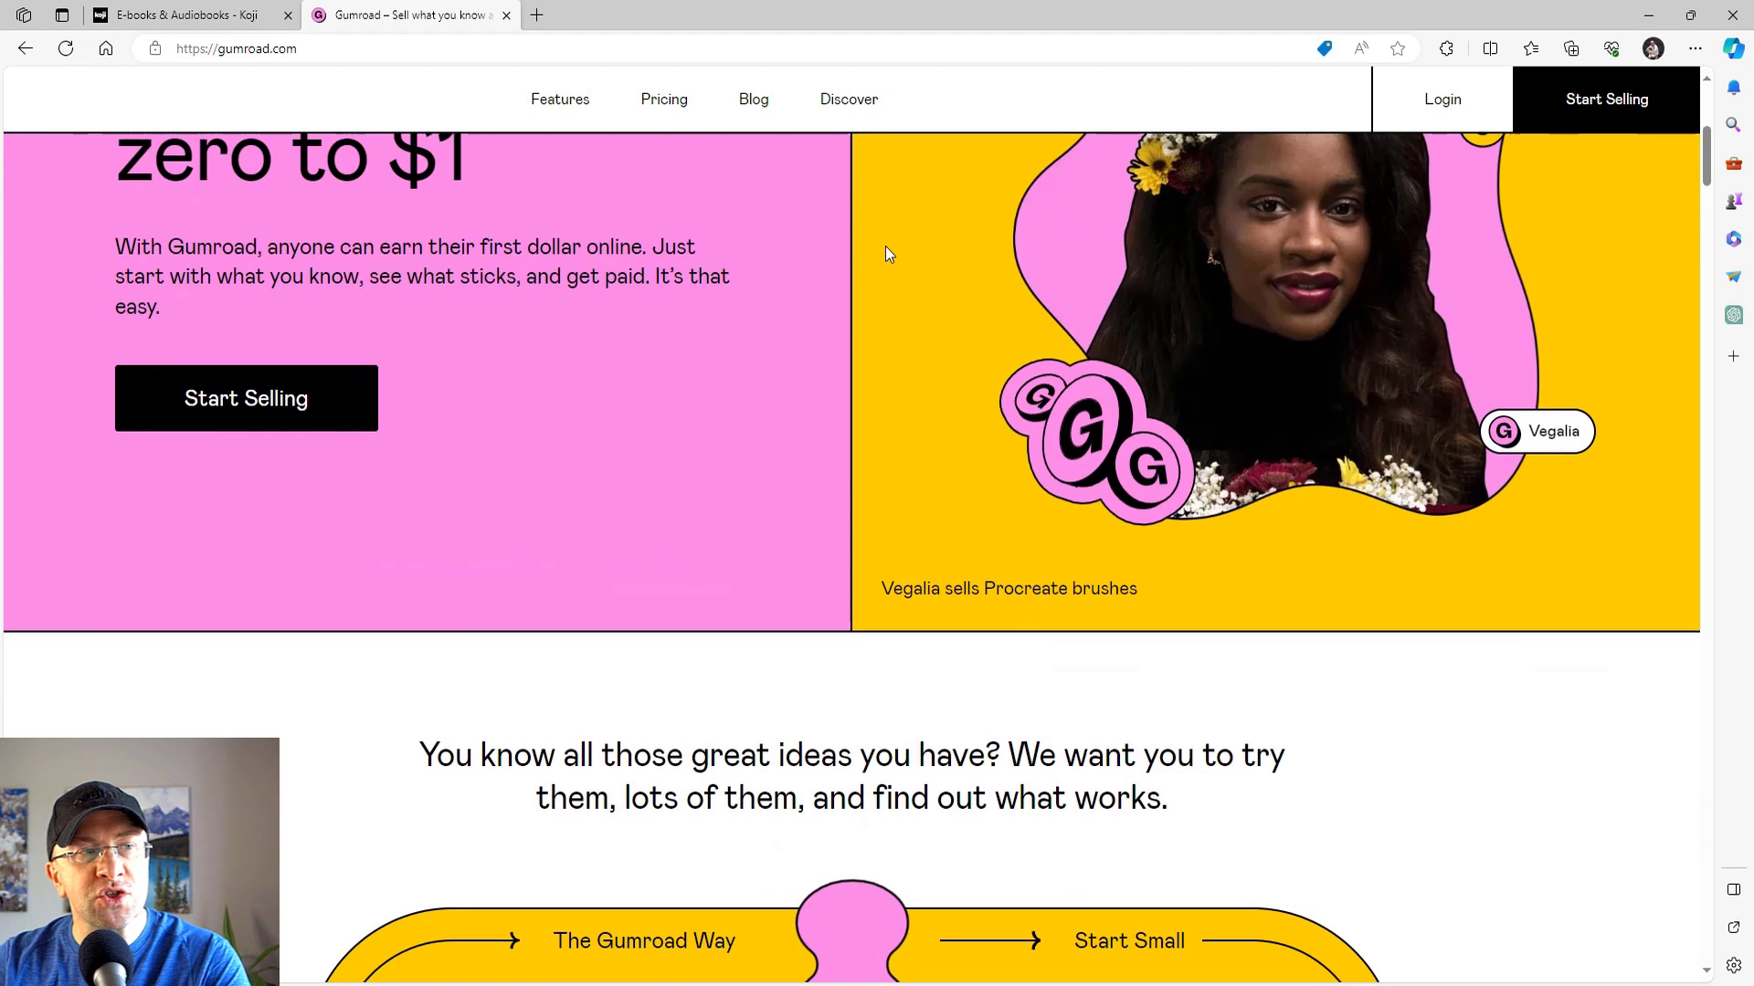
pyautogui.scroll(-8, 885, 246)
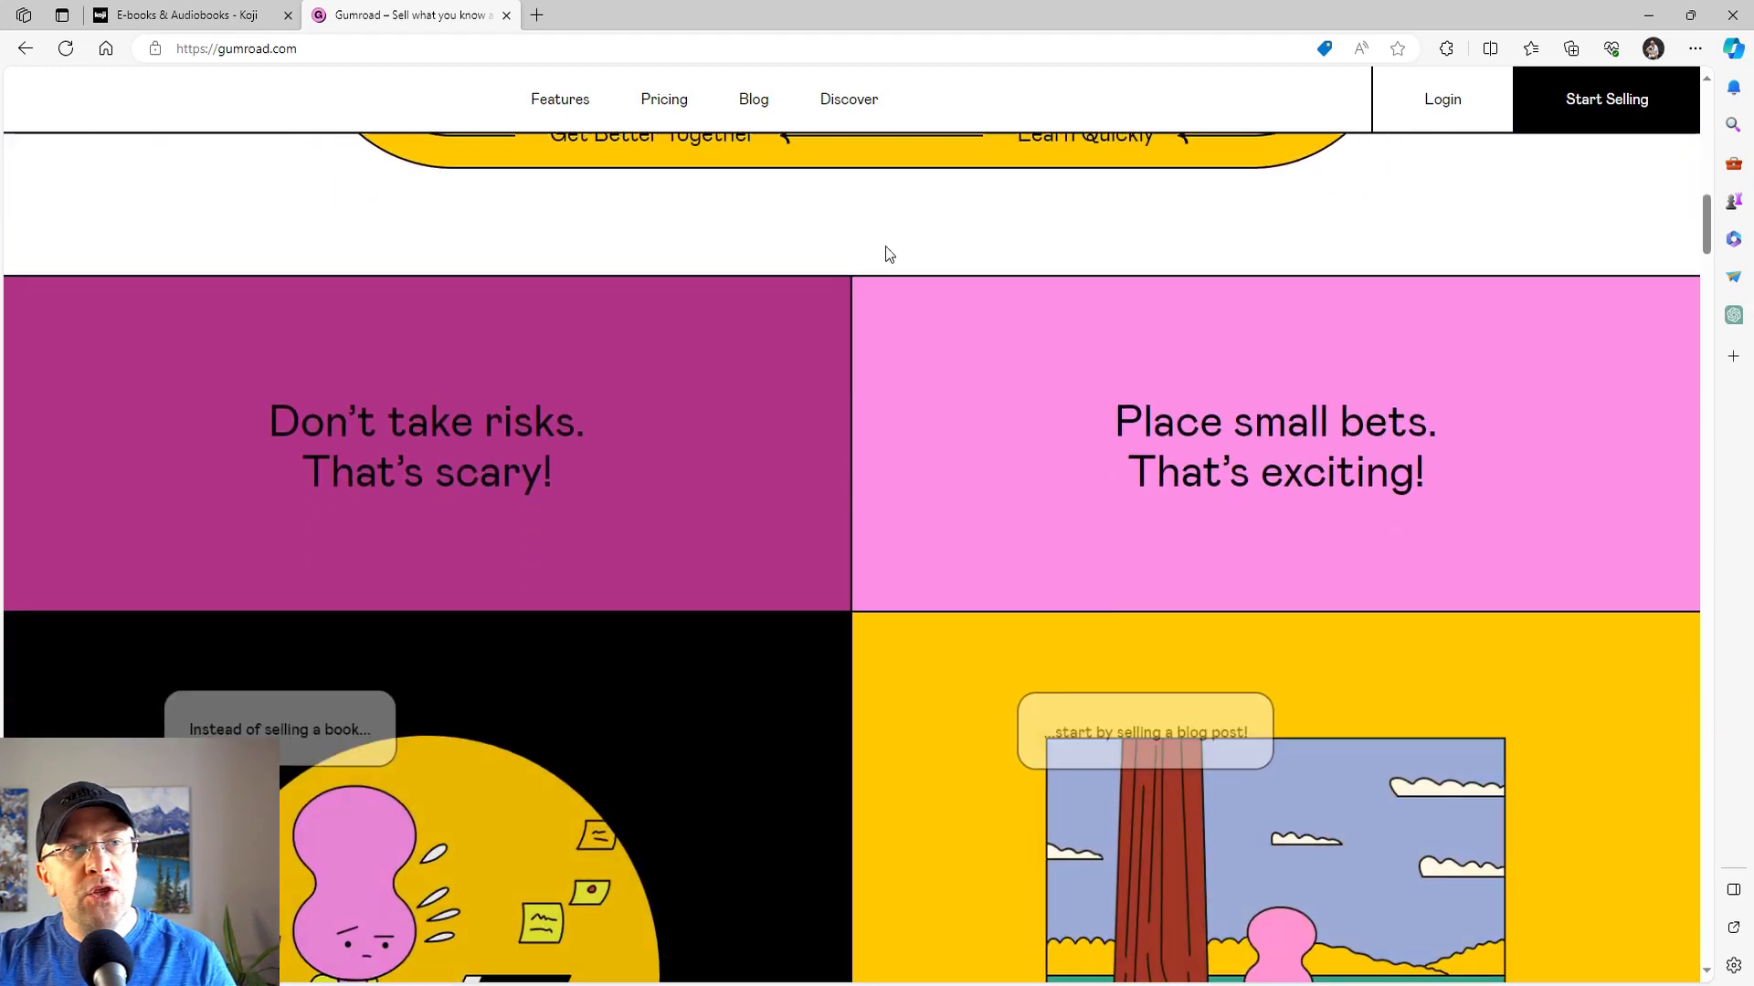
pyautogui.scroll(-8, 885, 245)
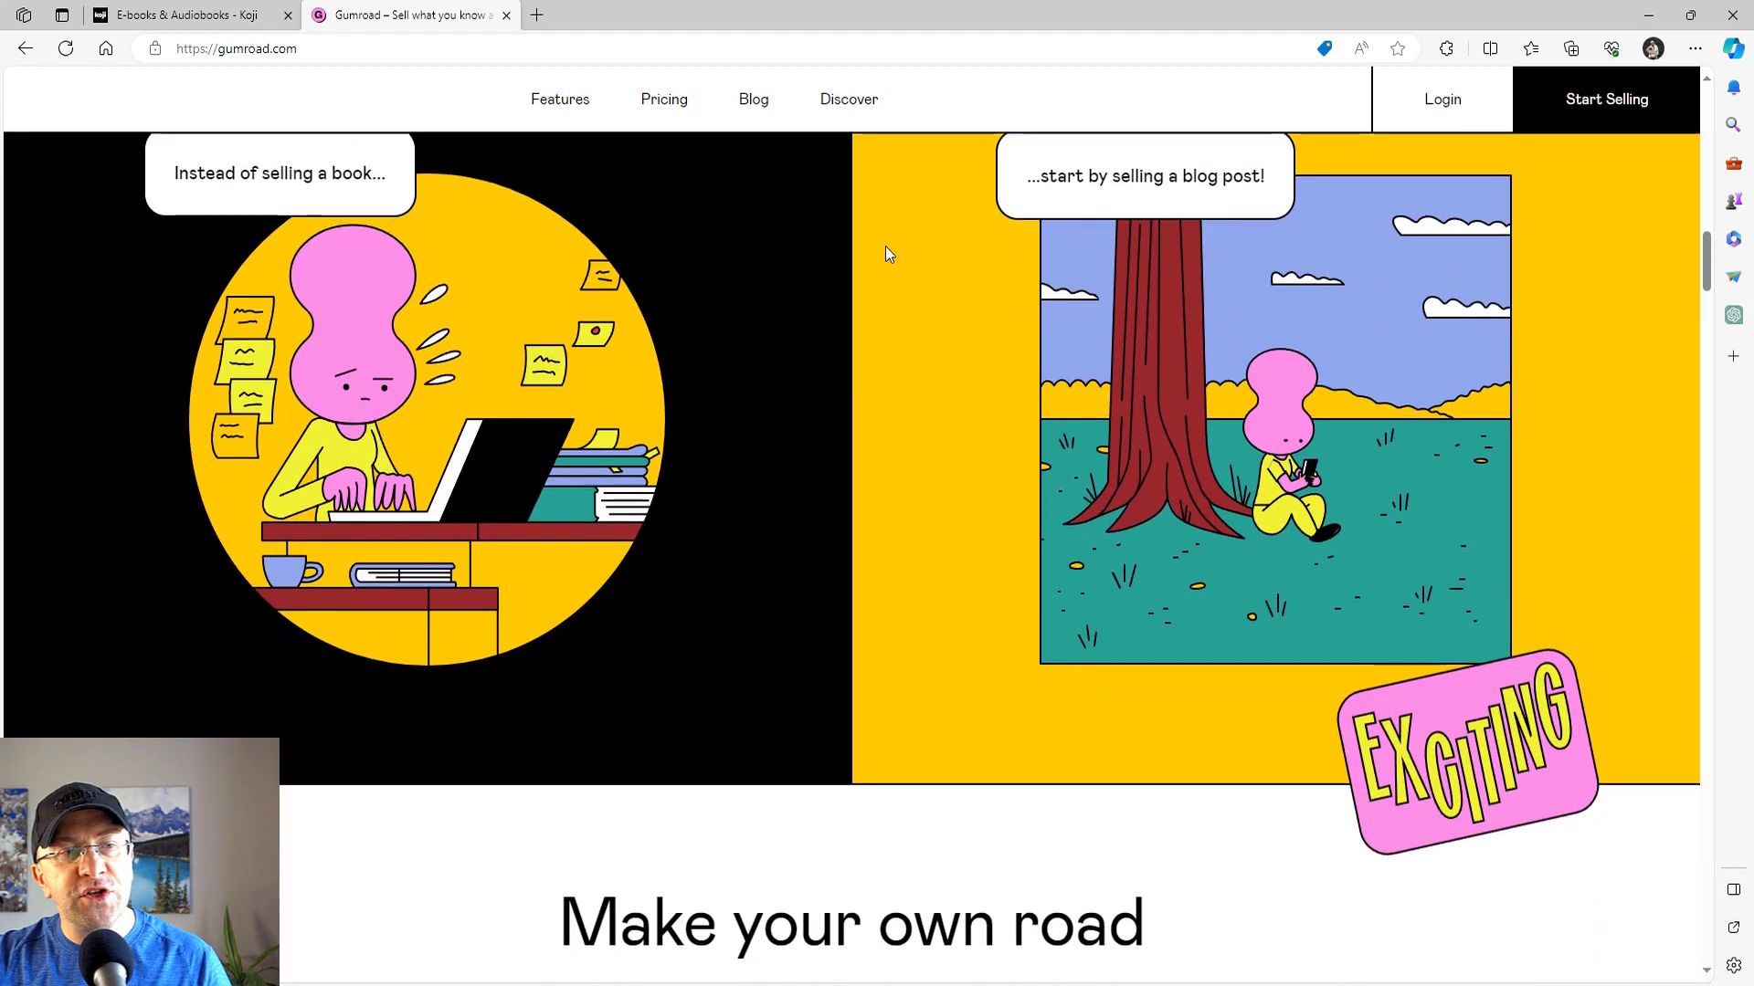
pyautogui.scroll(-8, 885, 245)
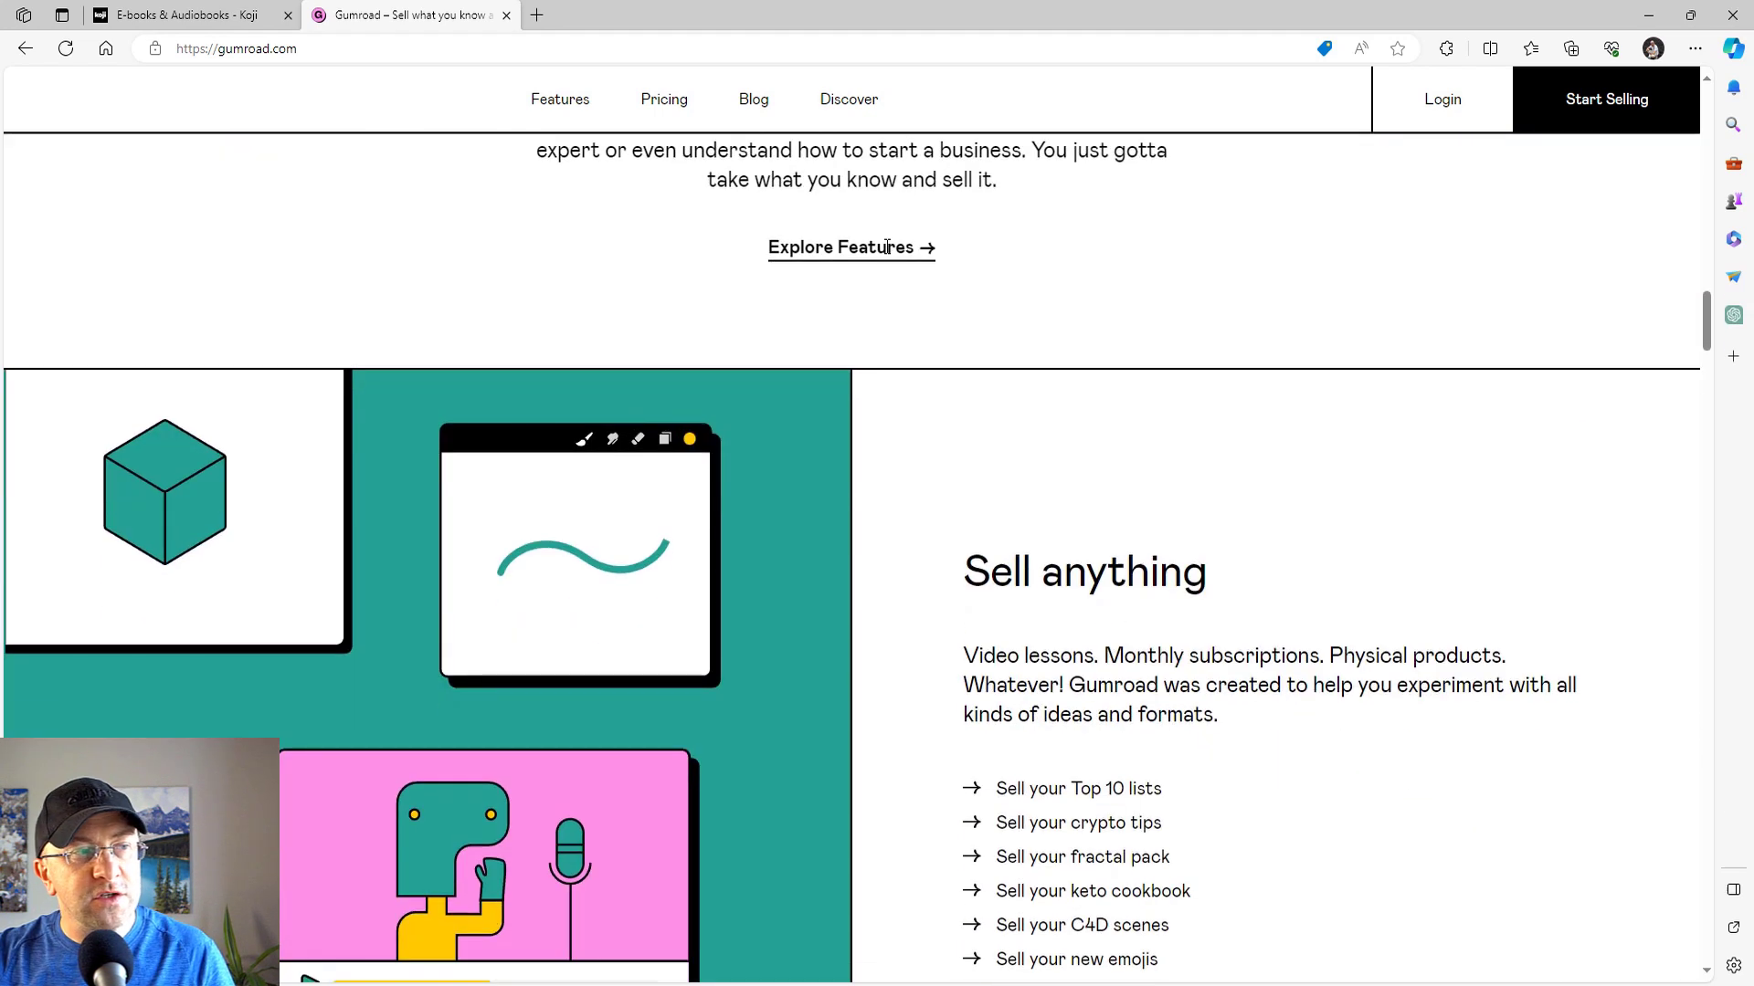
pyautogui.scroll(-1, 835, 224)
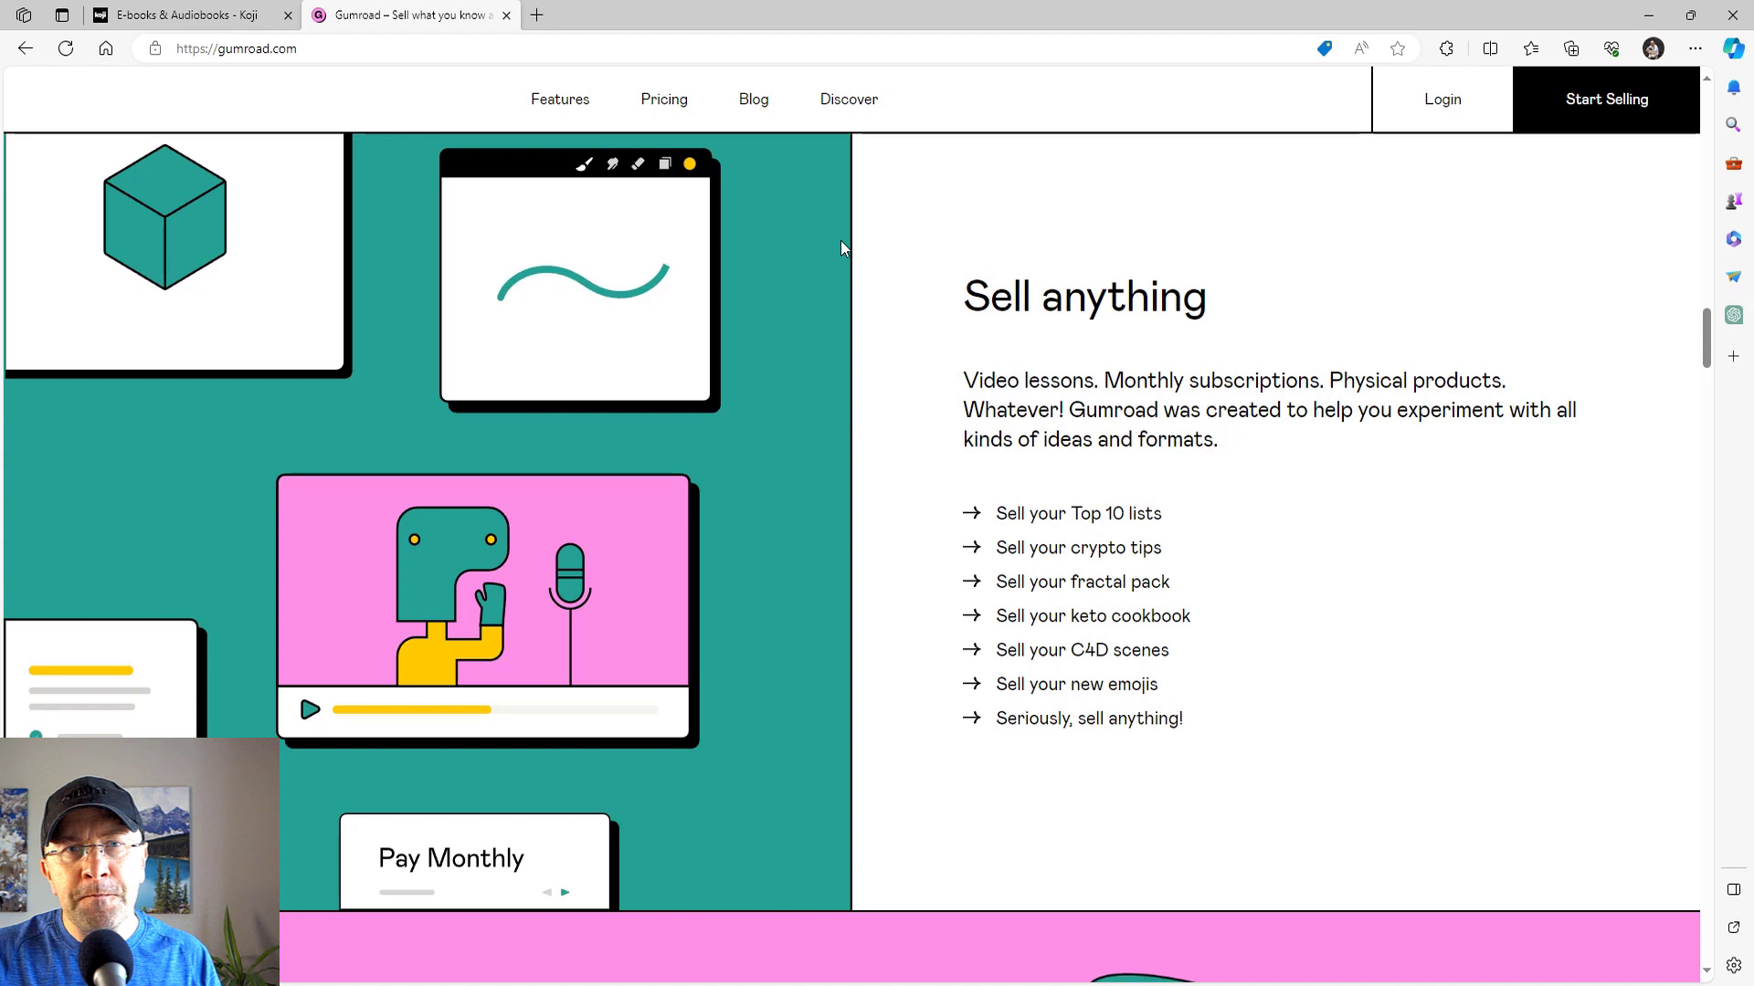
pyautogui.scroll(-3, 844, 243)
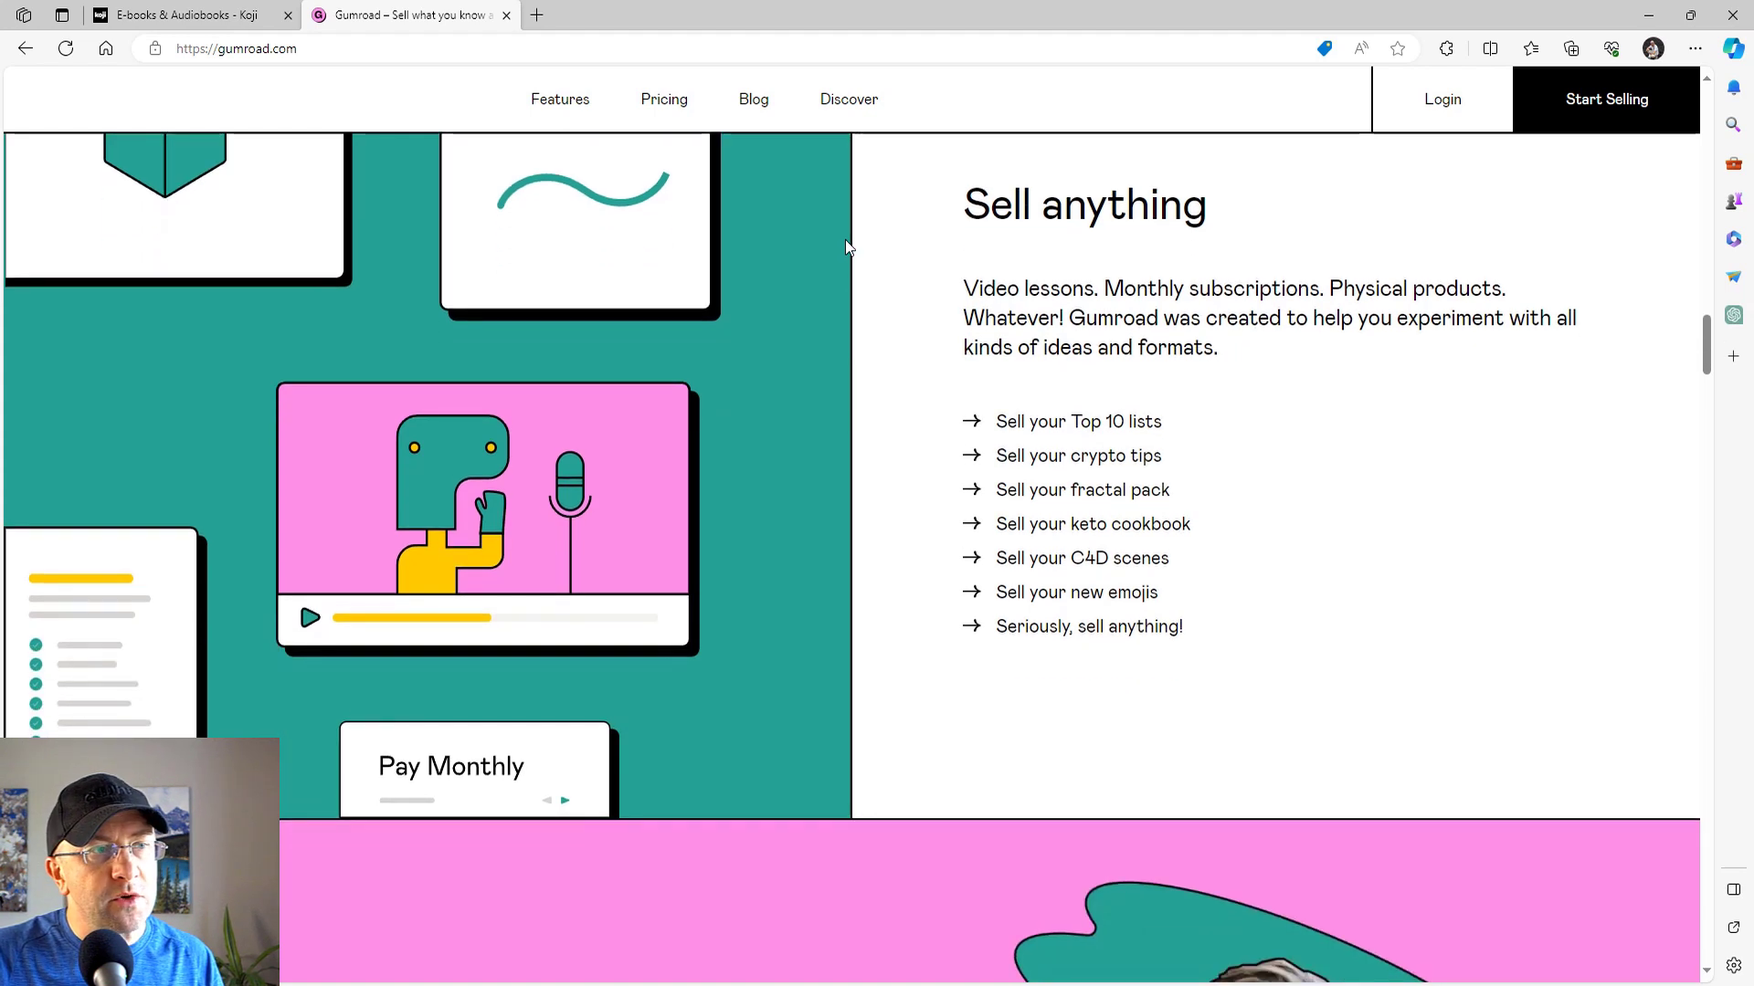
pyautogui.scroll(-12, 846, 245)
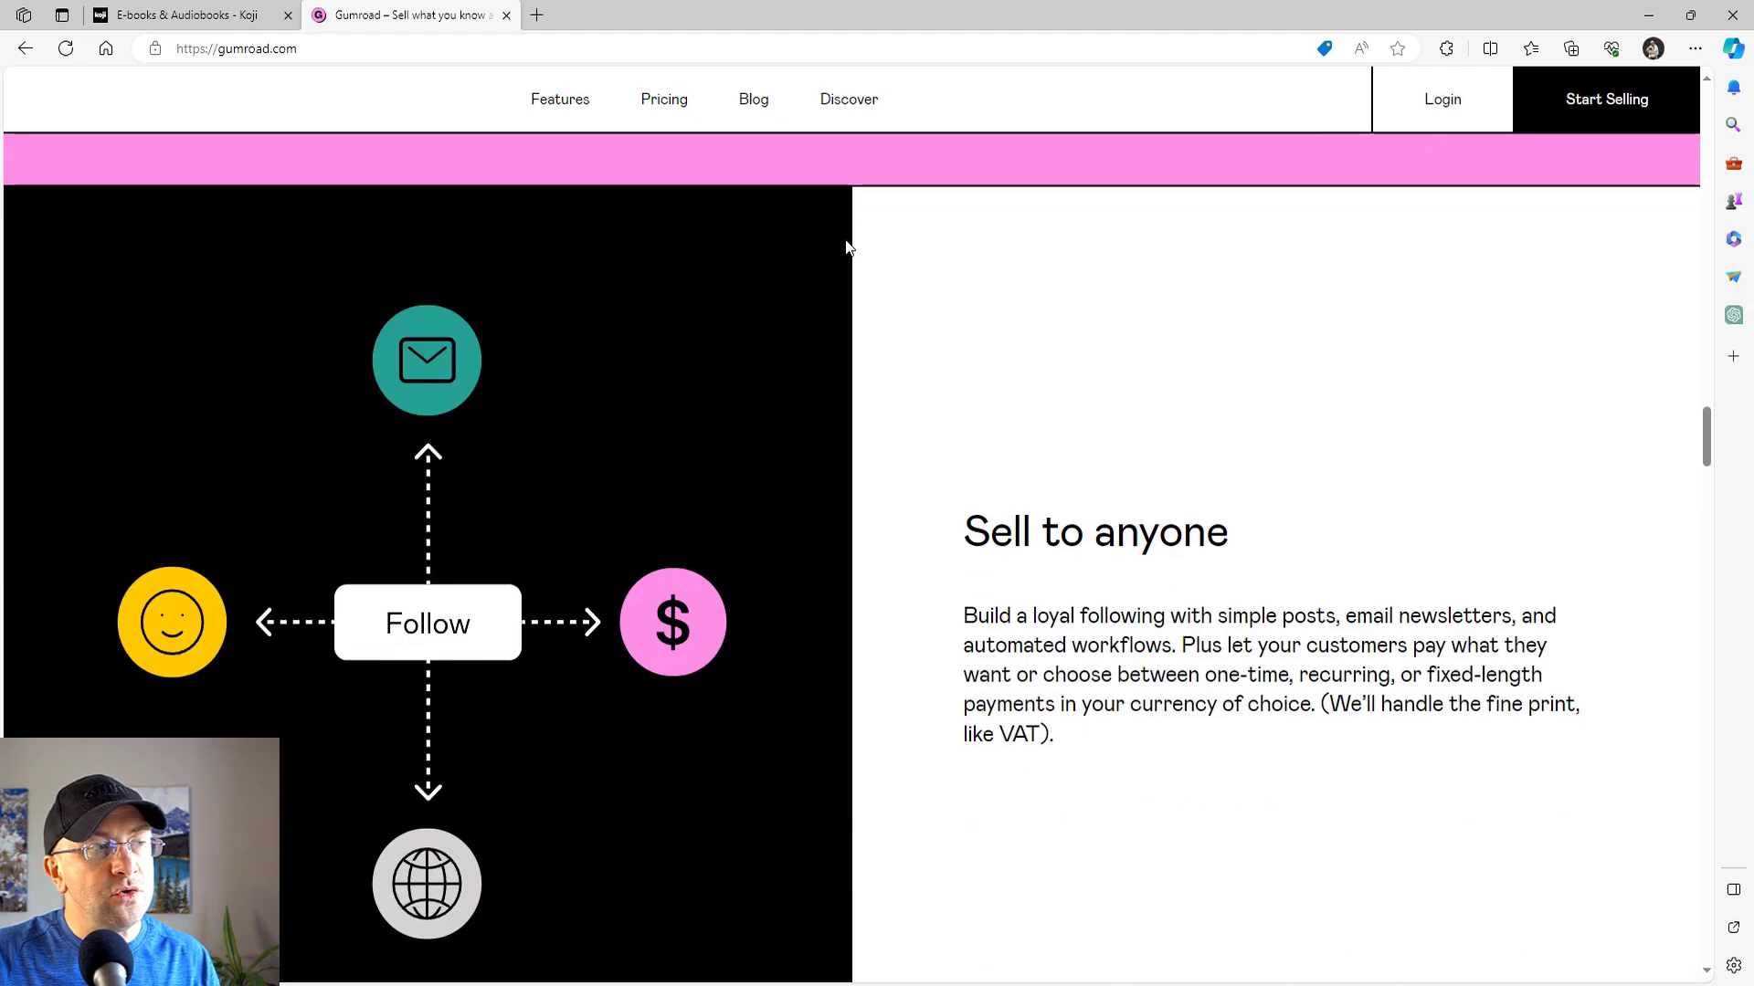
pyautogui.scroll(-4, 848, 243)
pyautogui.moveTo(1705, 452); pyautogui.dragTo(1705, 557)
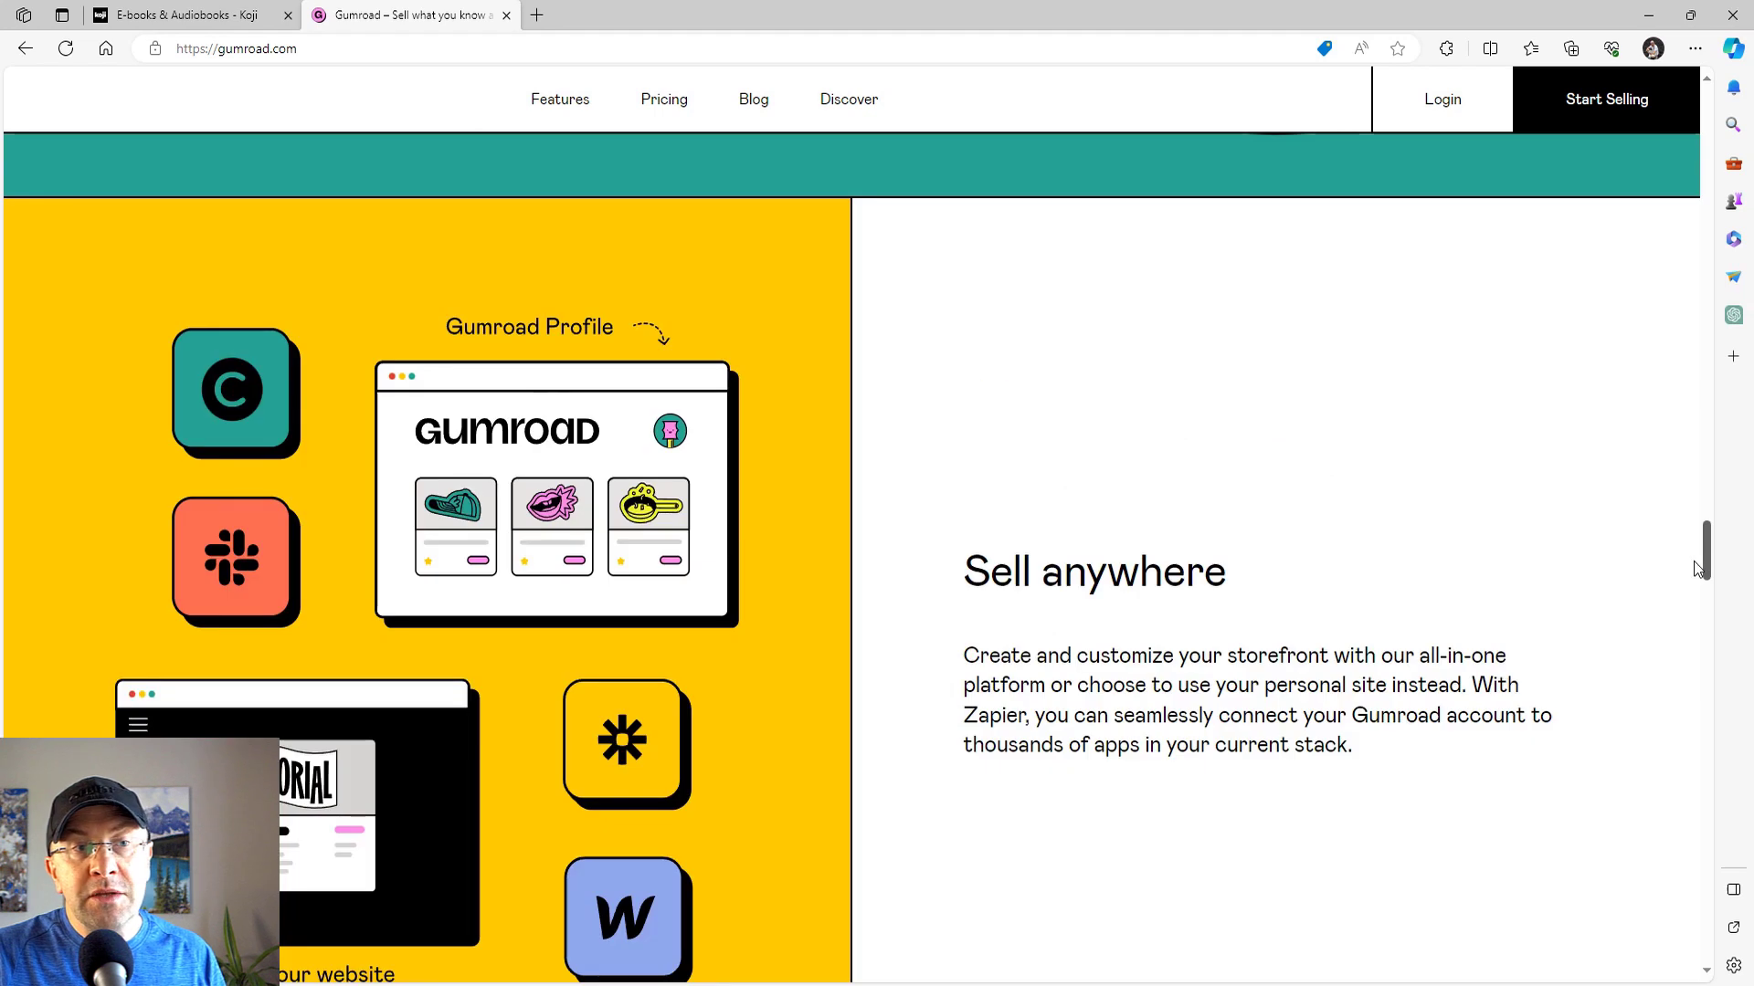
# Step: Open Discover, look over its categories, and open the Design category's best sellers
pyautogui.click(871, 106)
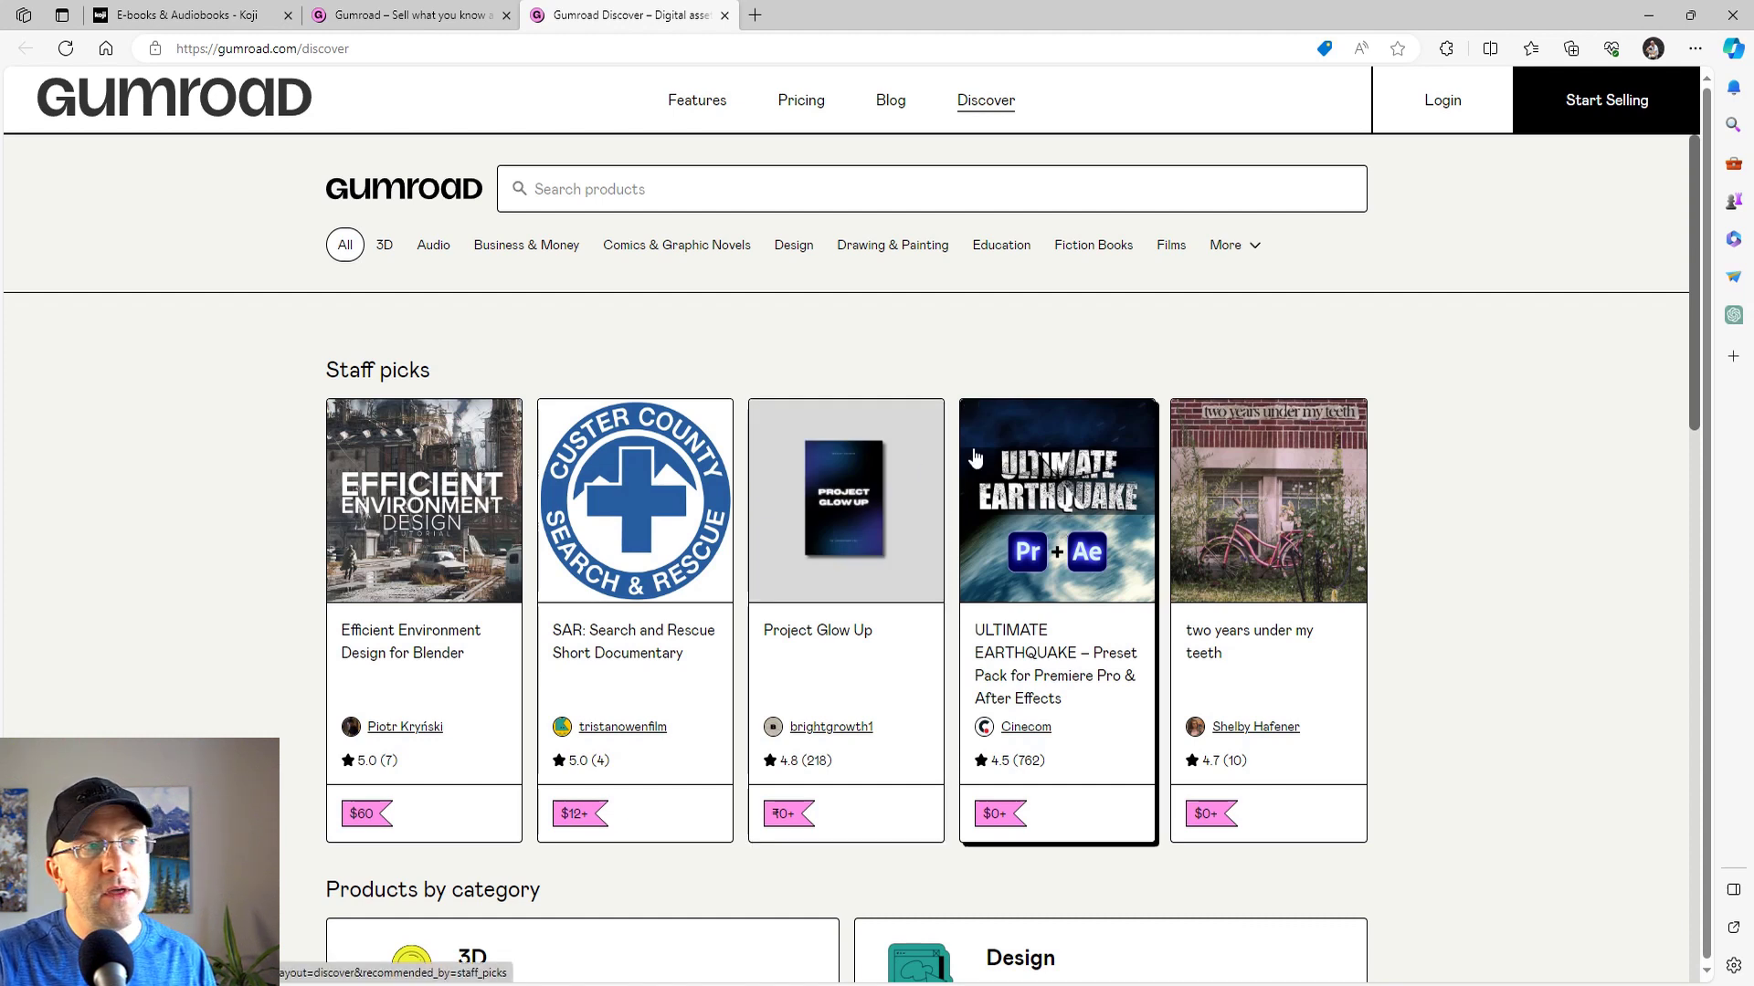
pyautogui.scroll(-1, 921, 466)
pyautogui.moveTo(419, 218)
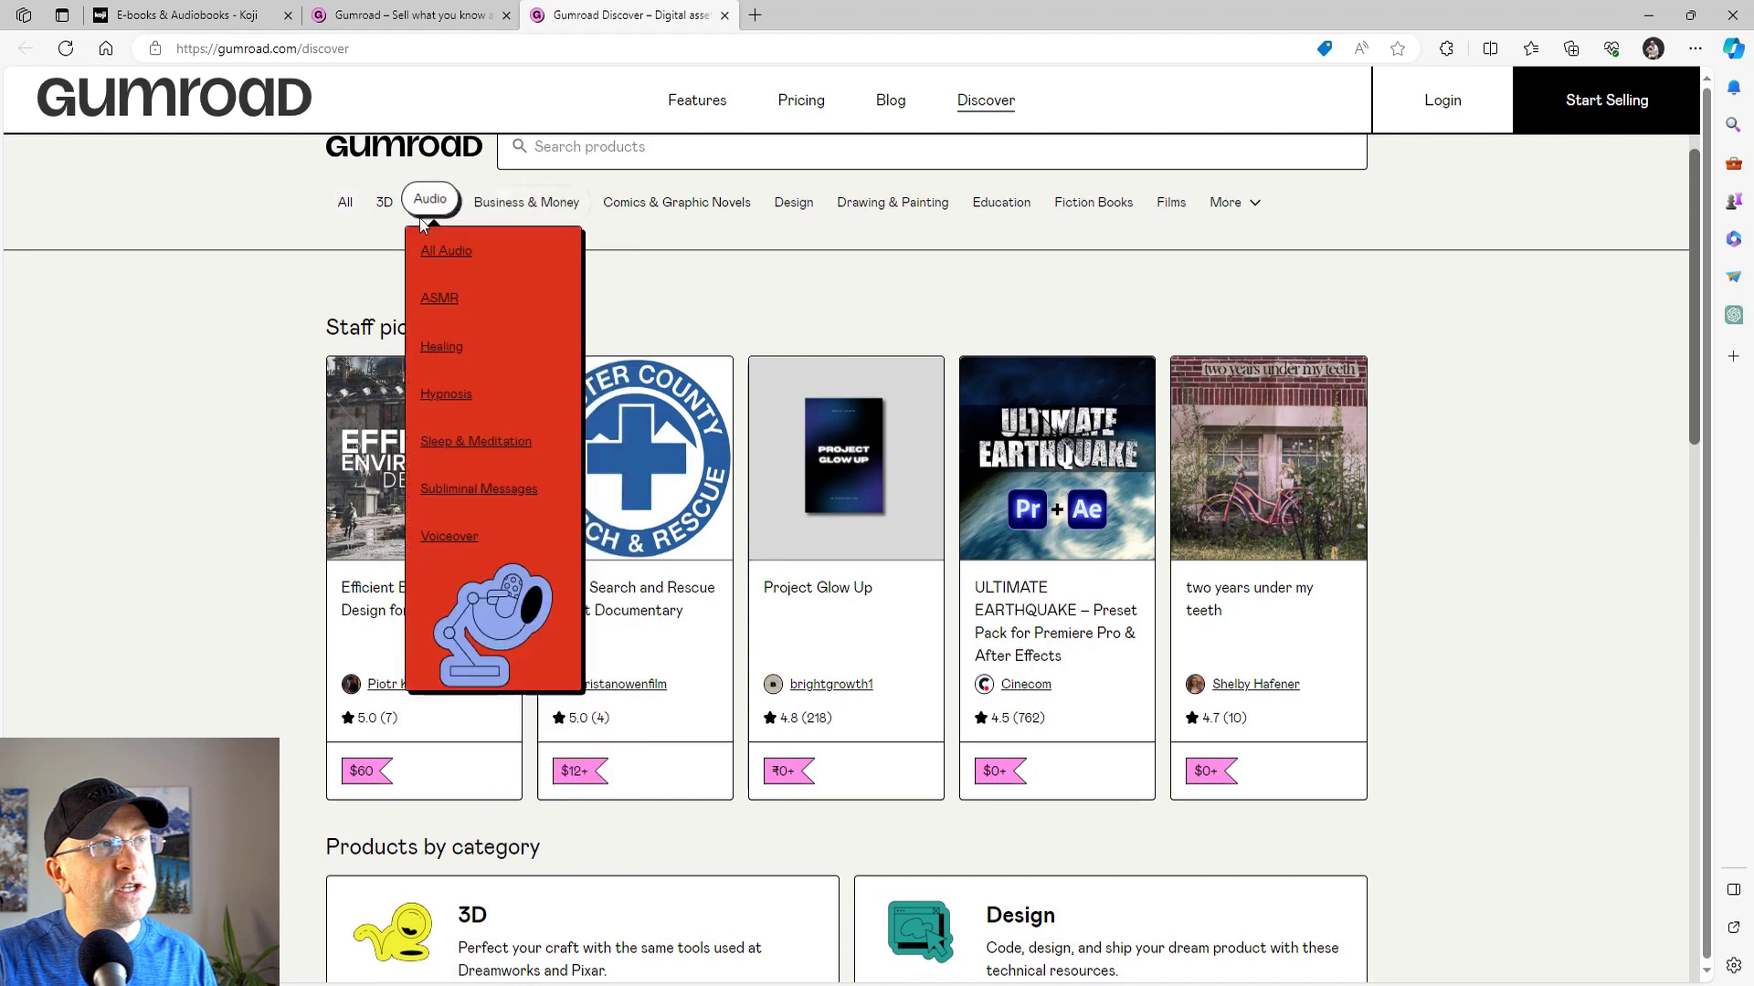
pyautogui.moveTo(503, 197)
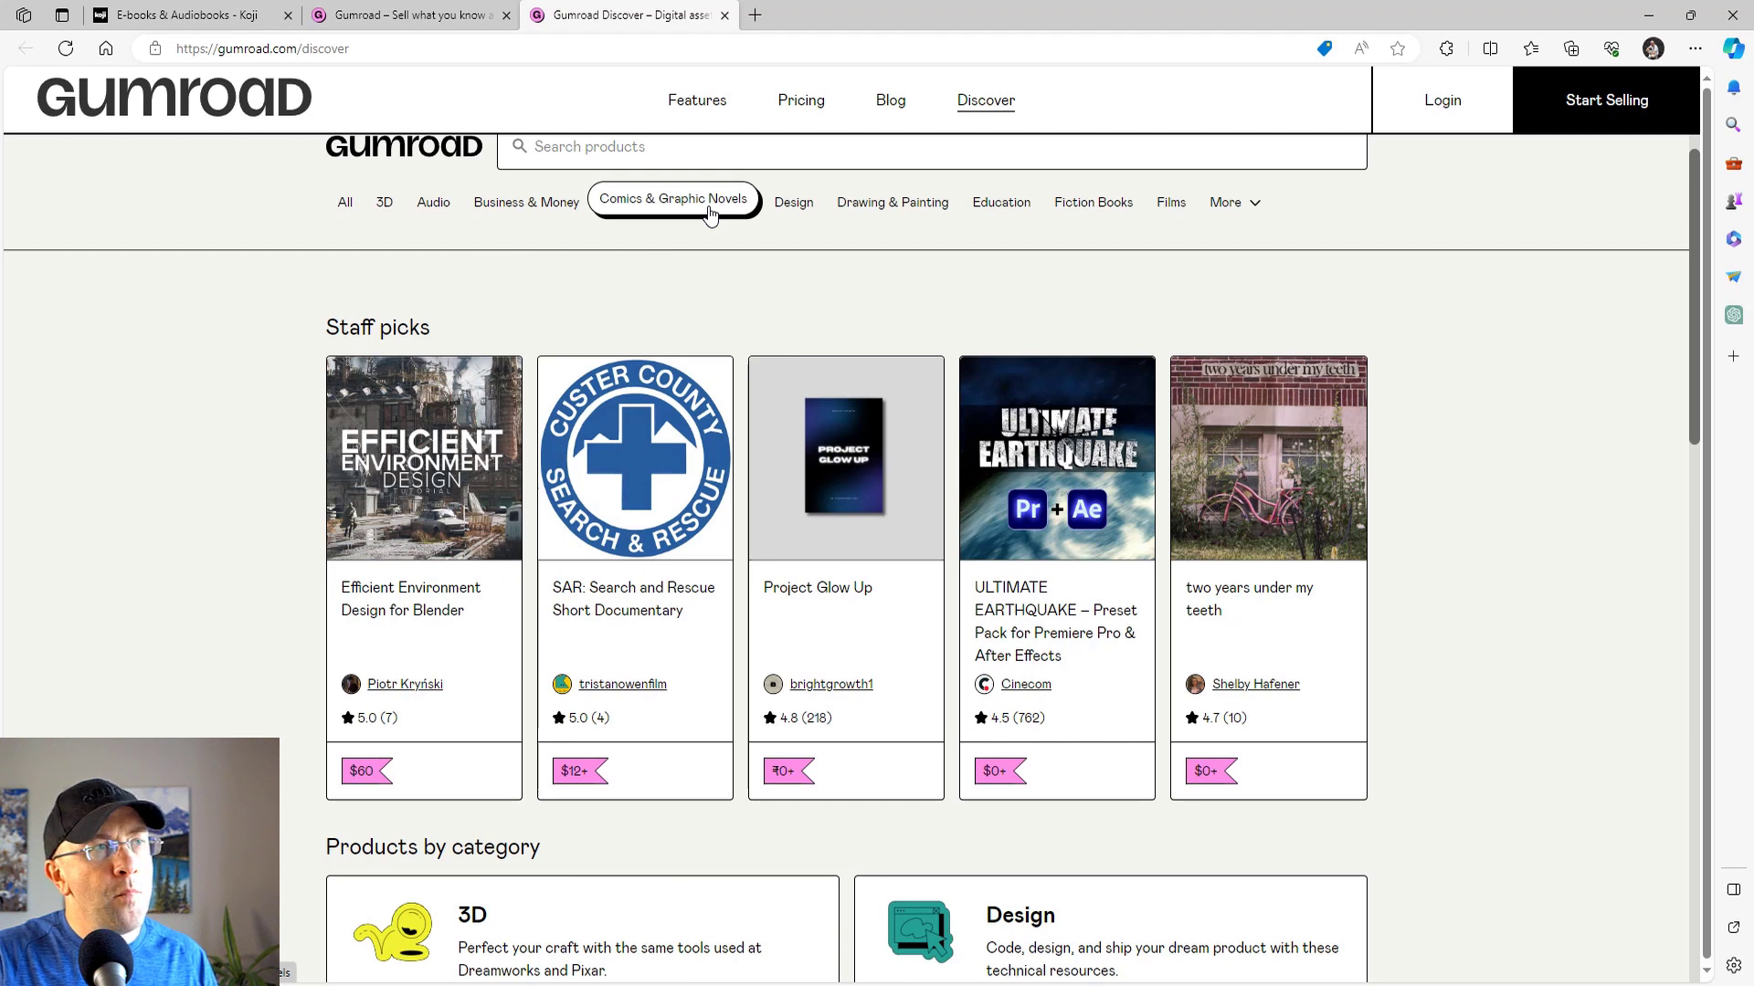
pyautogui.moveTo(798, 209)
pyautogui.moveTo(882, 206)
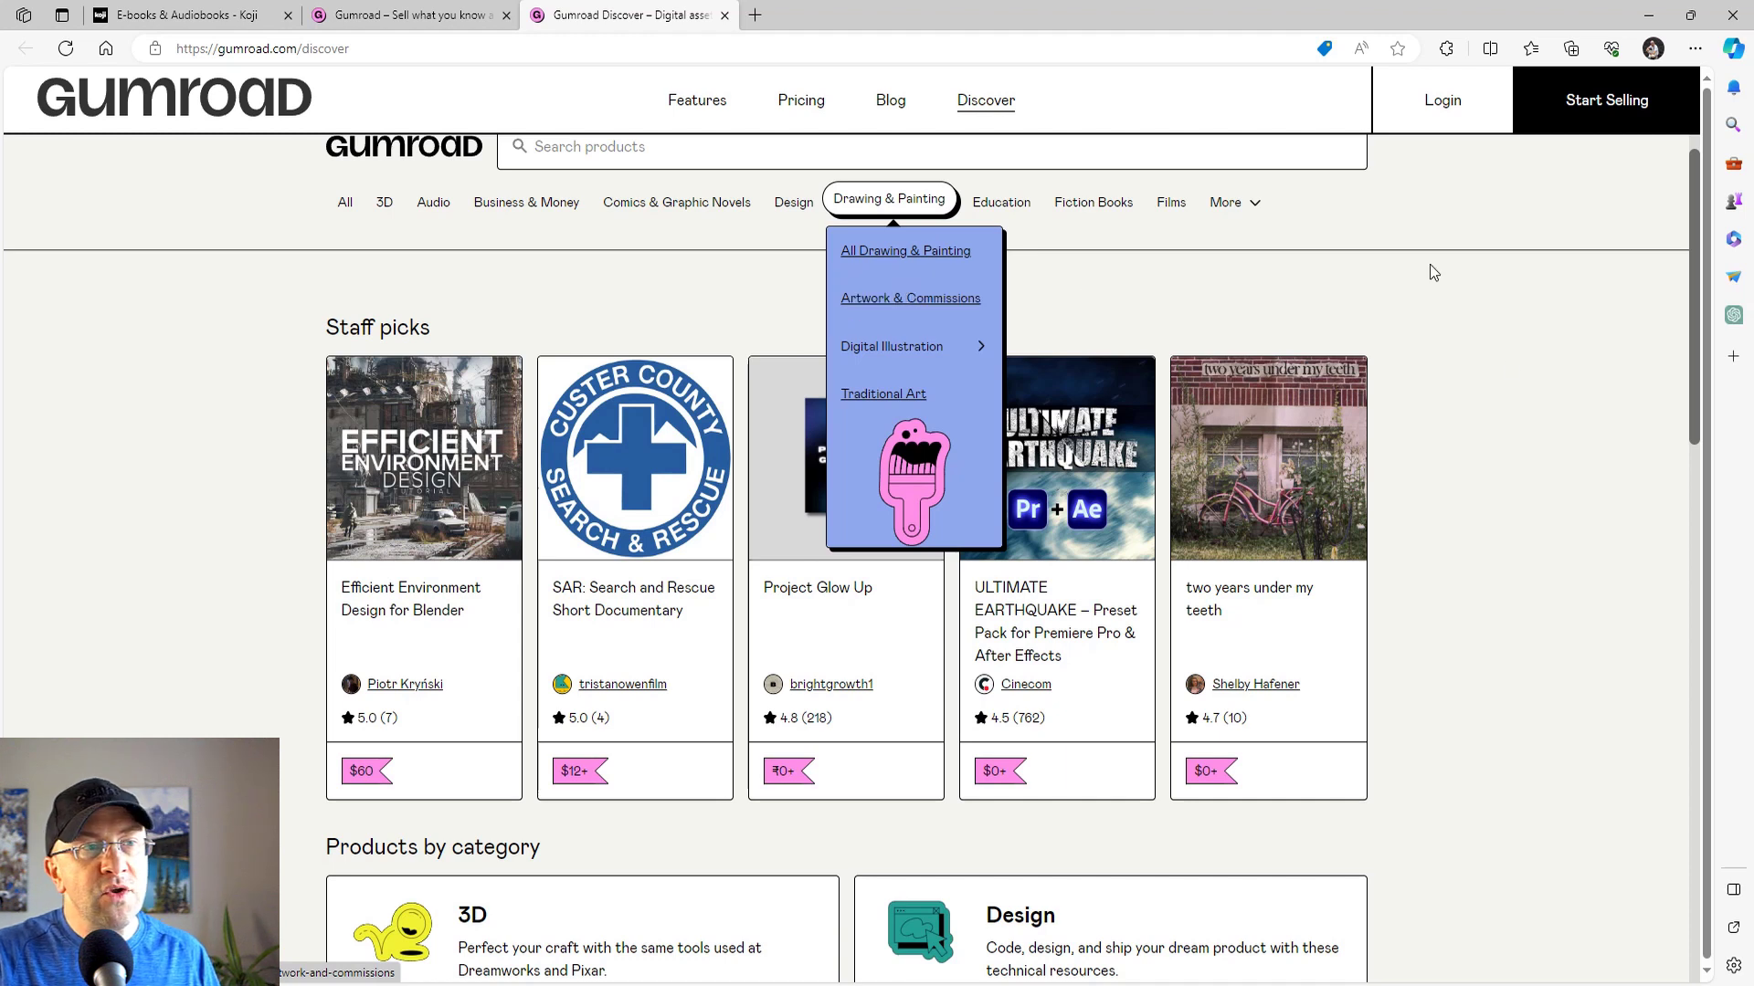
pyautogui.scroll(-5, 1516, 407)
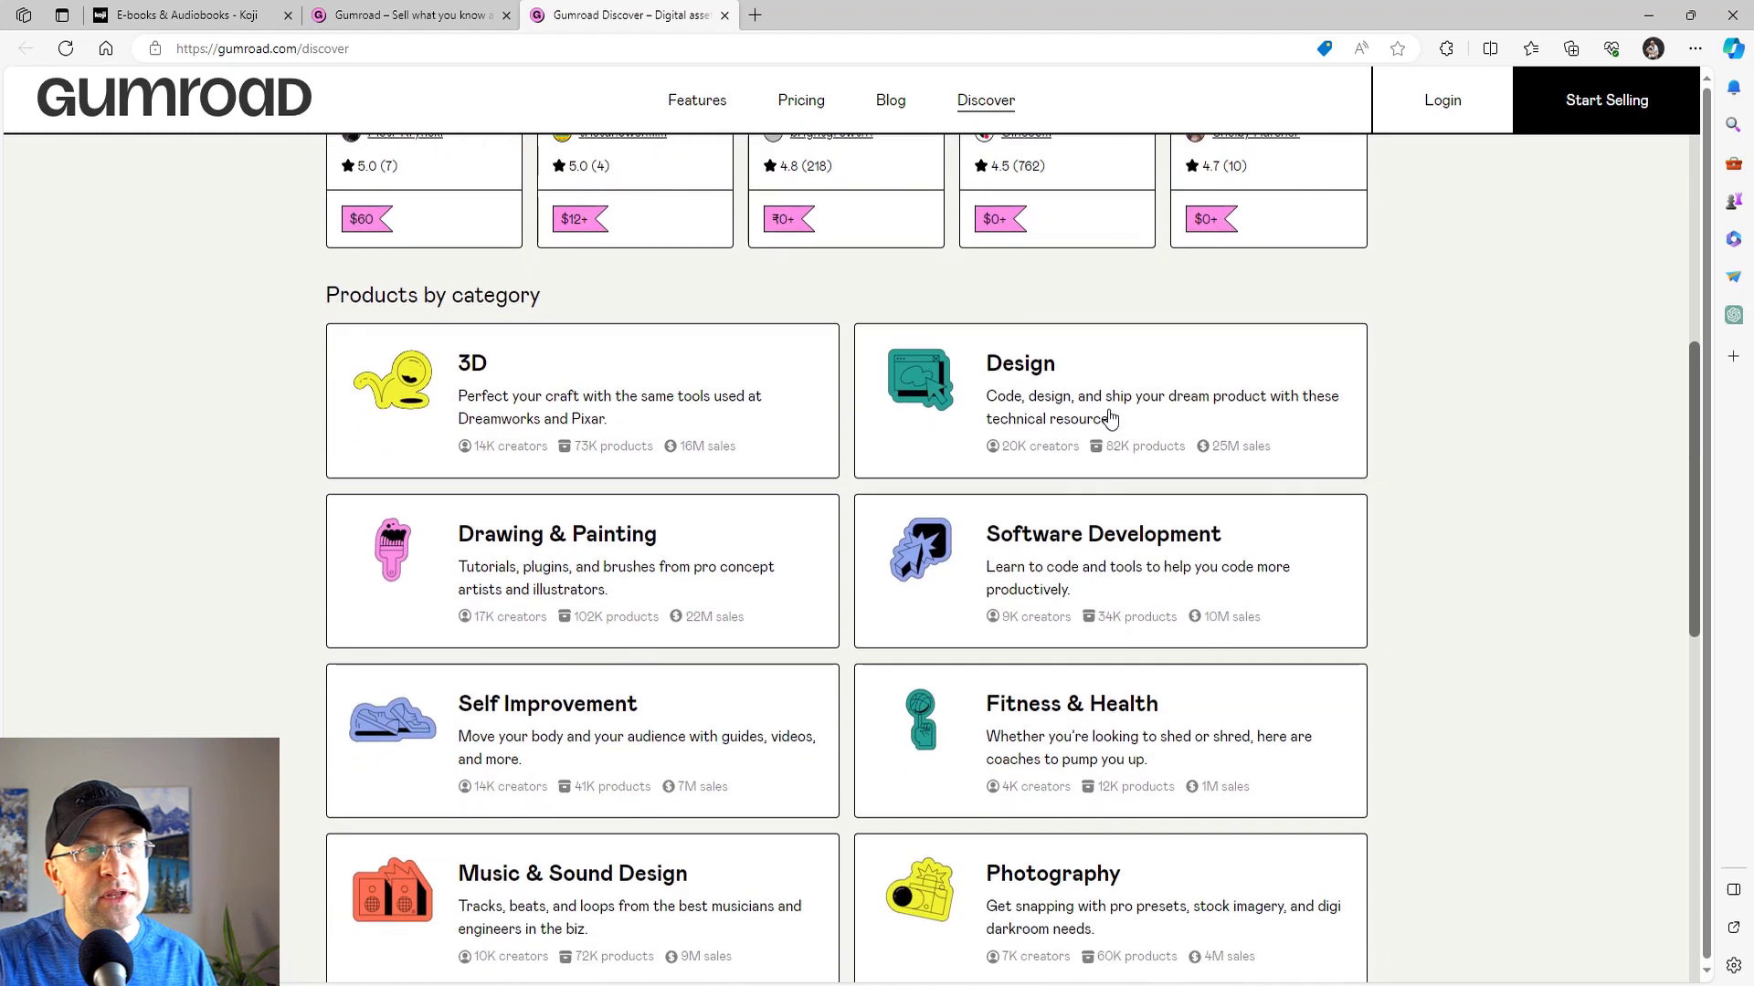
pyautogui.click(1060, 397)
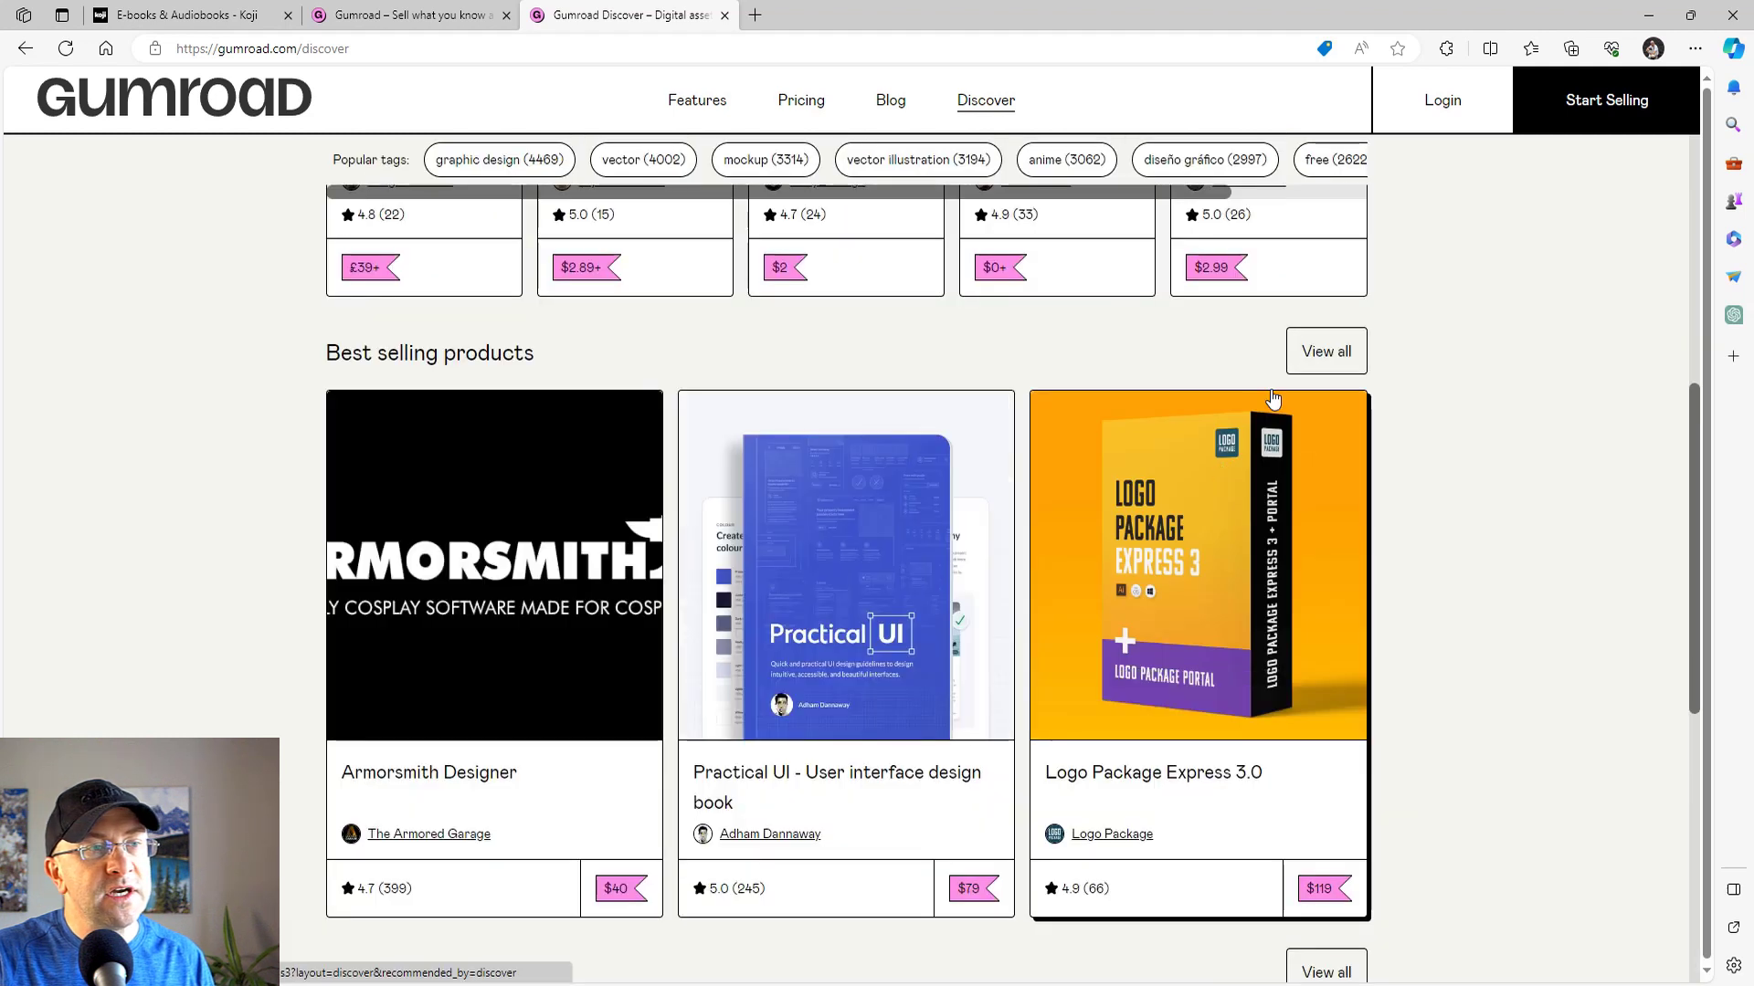
pyautogui.scroll(-1, 1592, 478)
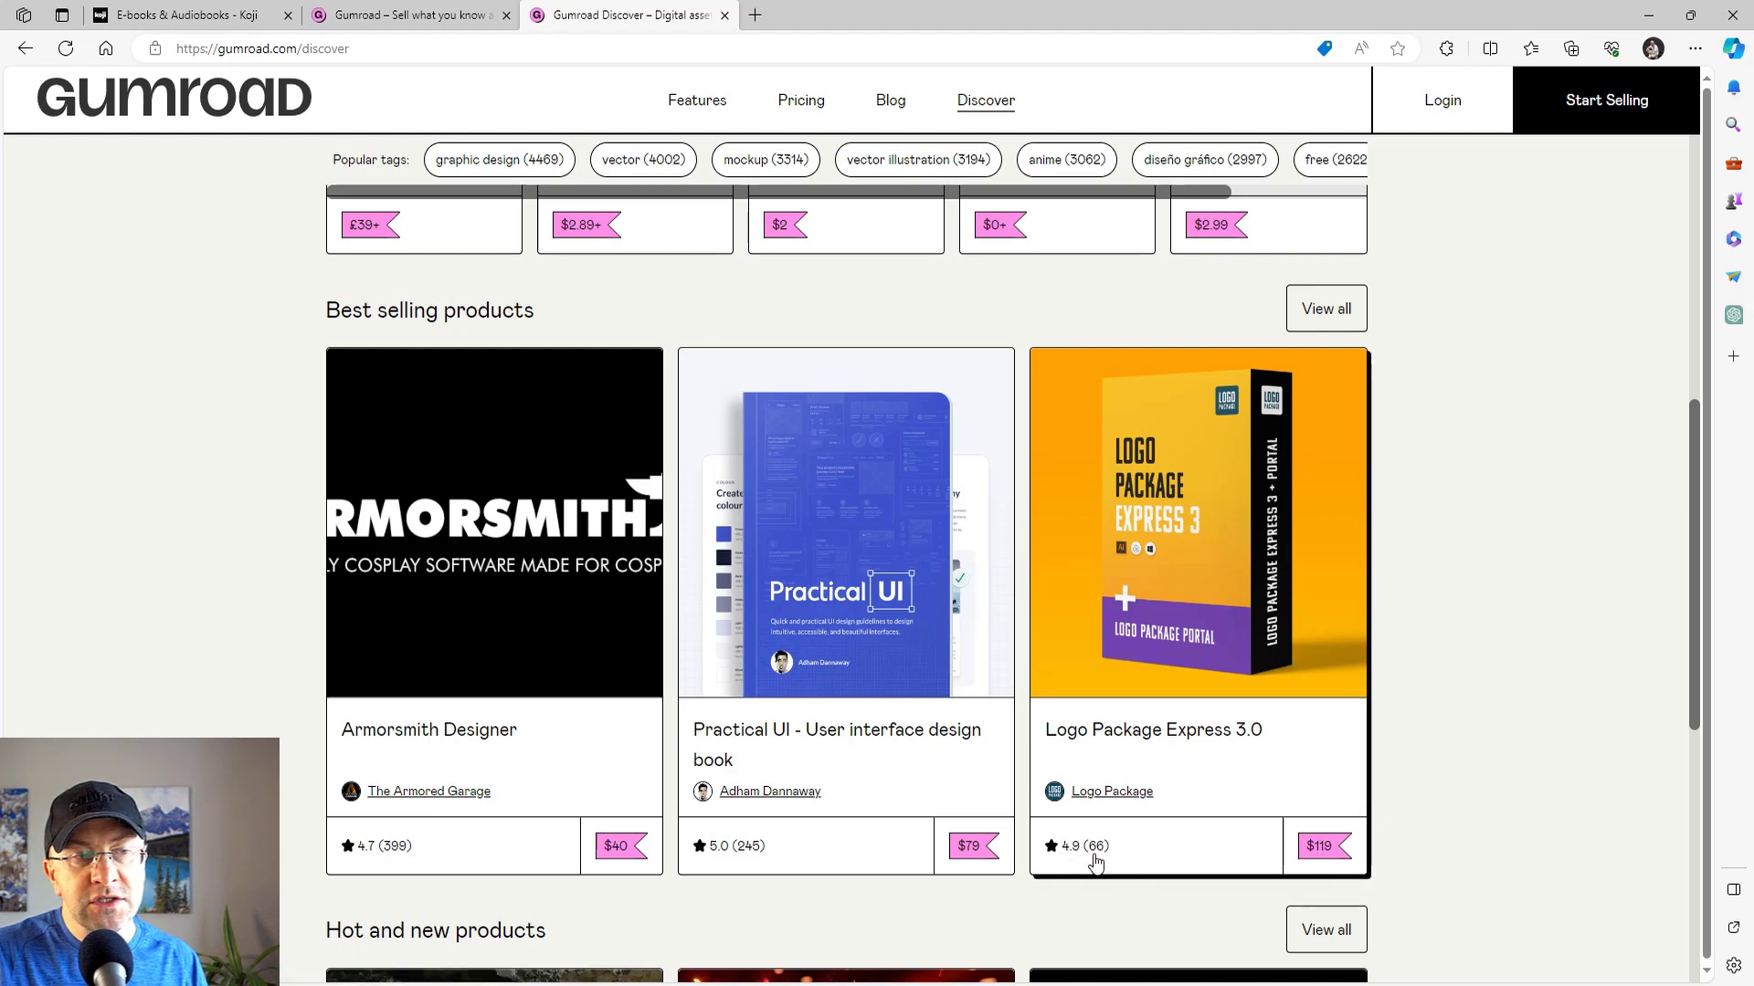
# Step: Open Logo Package Express 3.0 and scroll through its options, benefits and features
pyautogui.click(1222, 599)
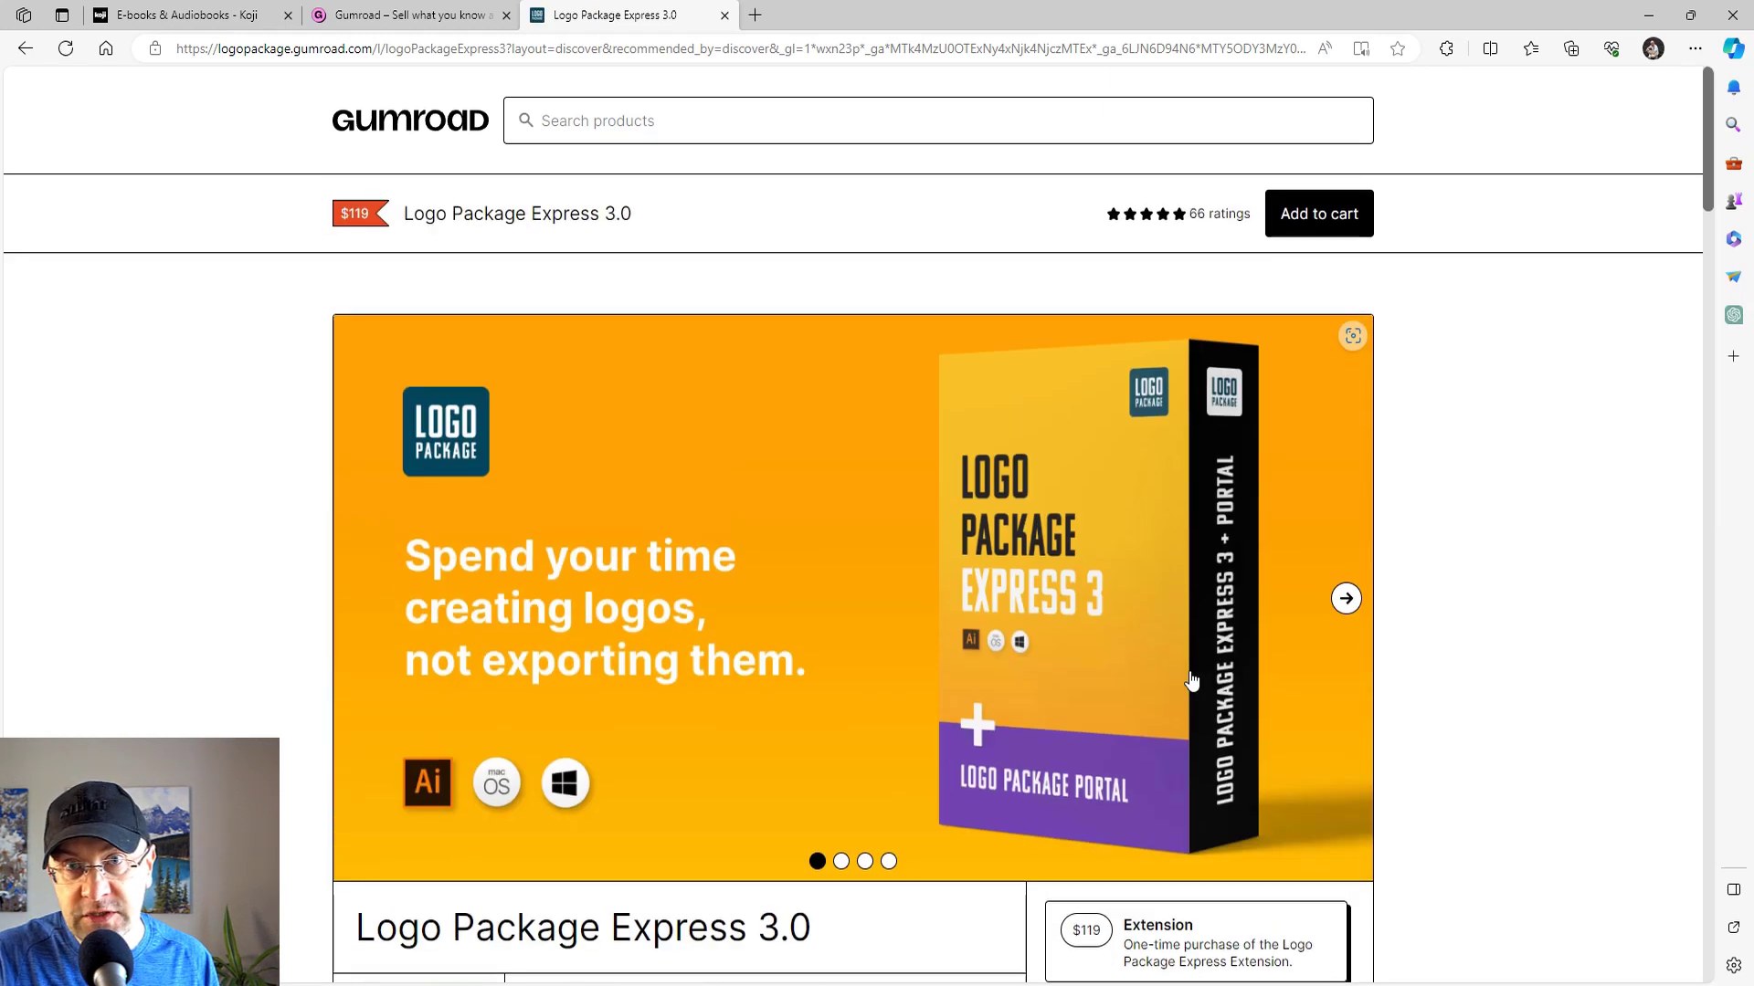
pyautogui.scroll(-10, 1192, 681)
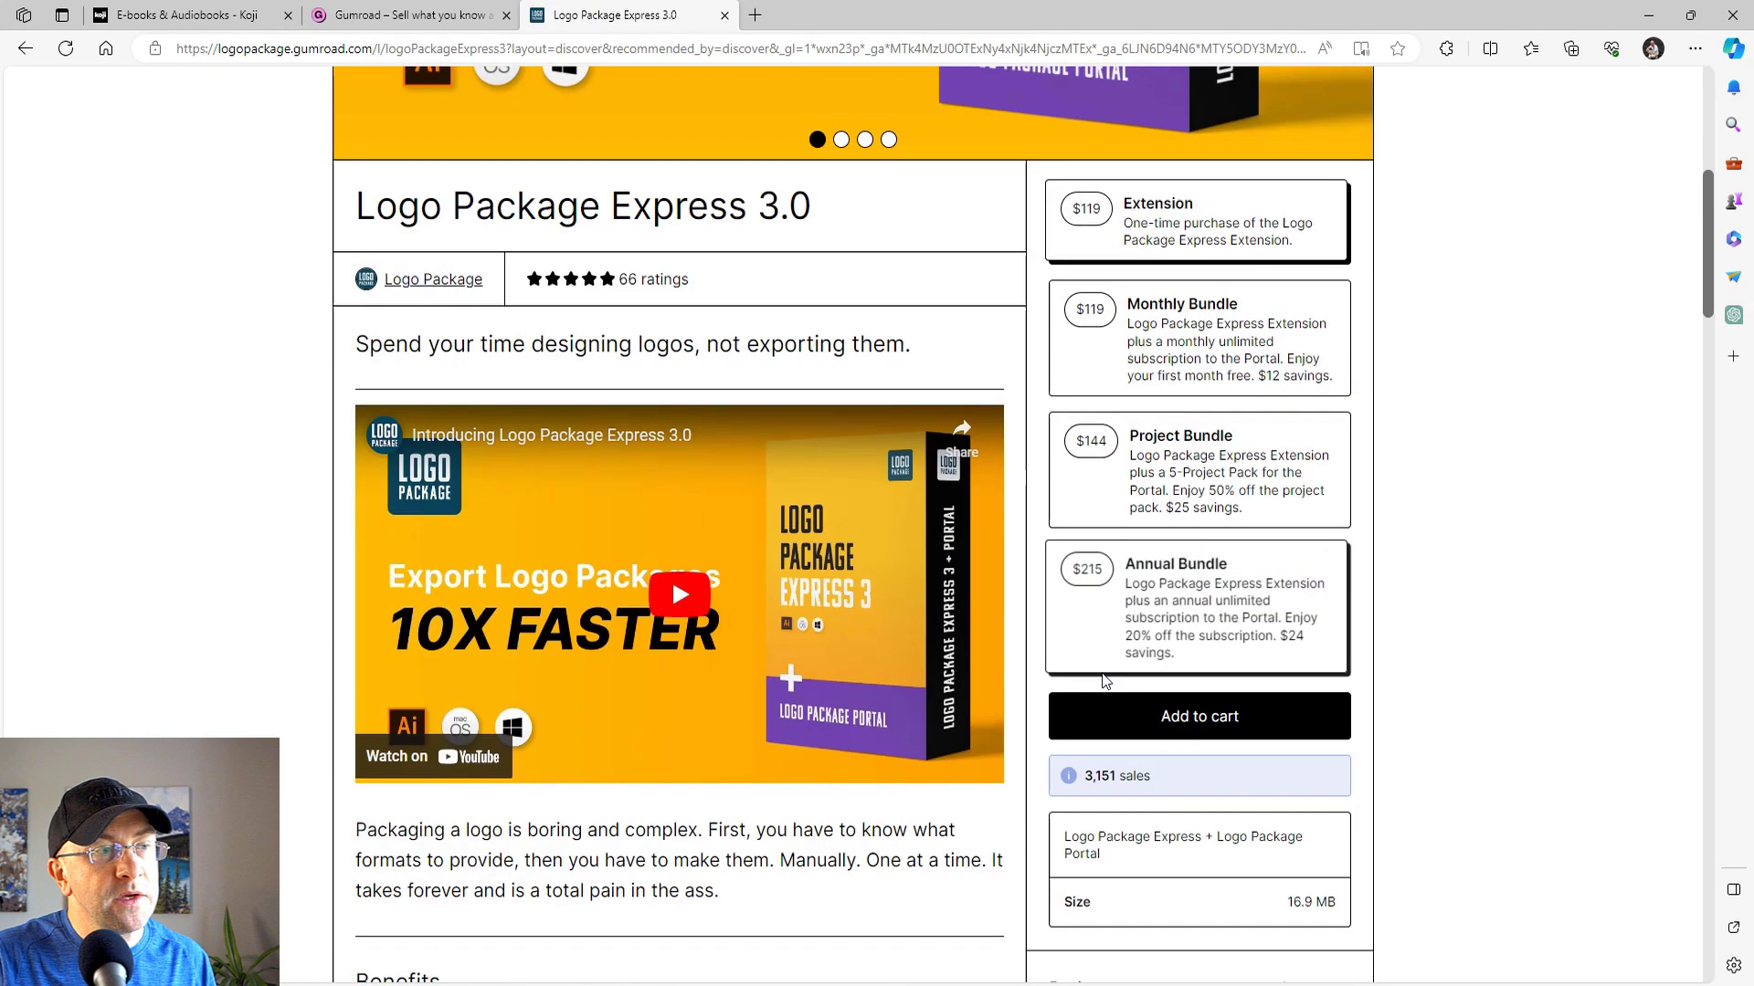
pyautogui.scroll(-1, 945, 705)
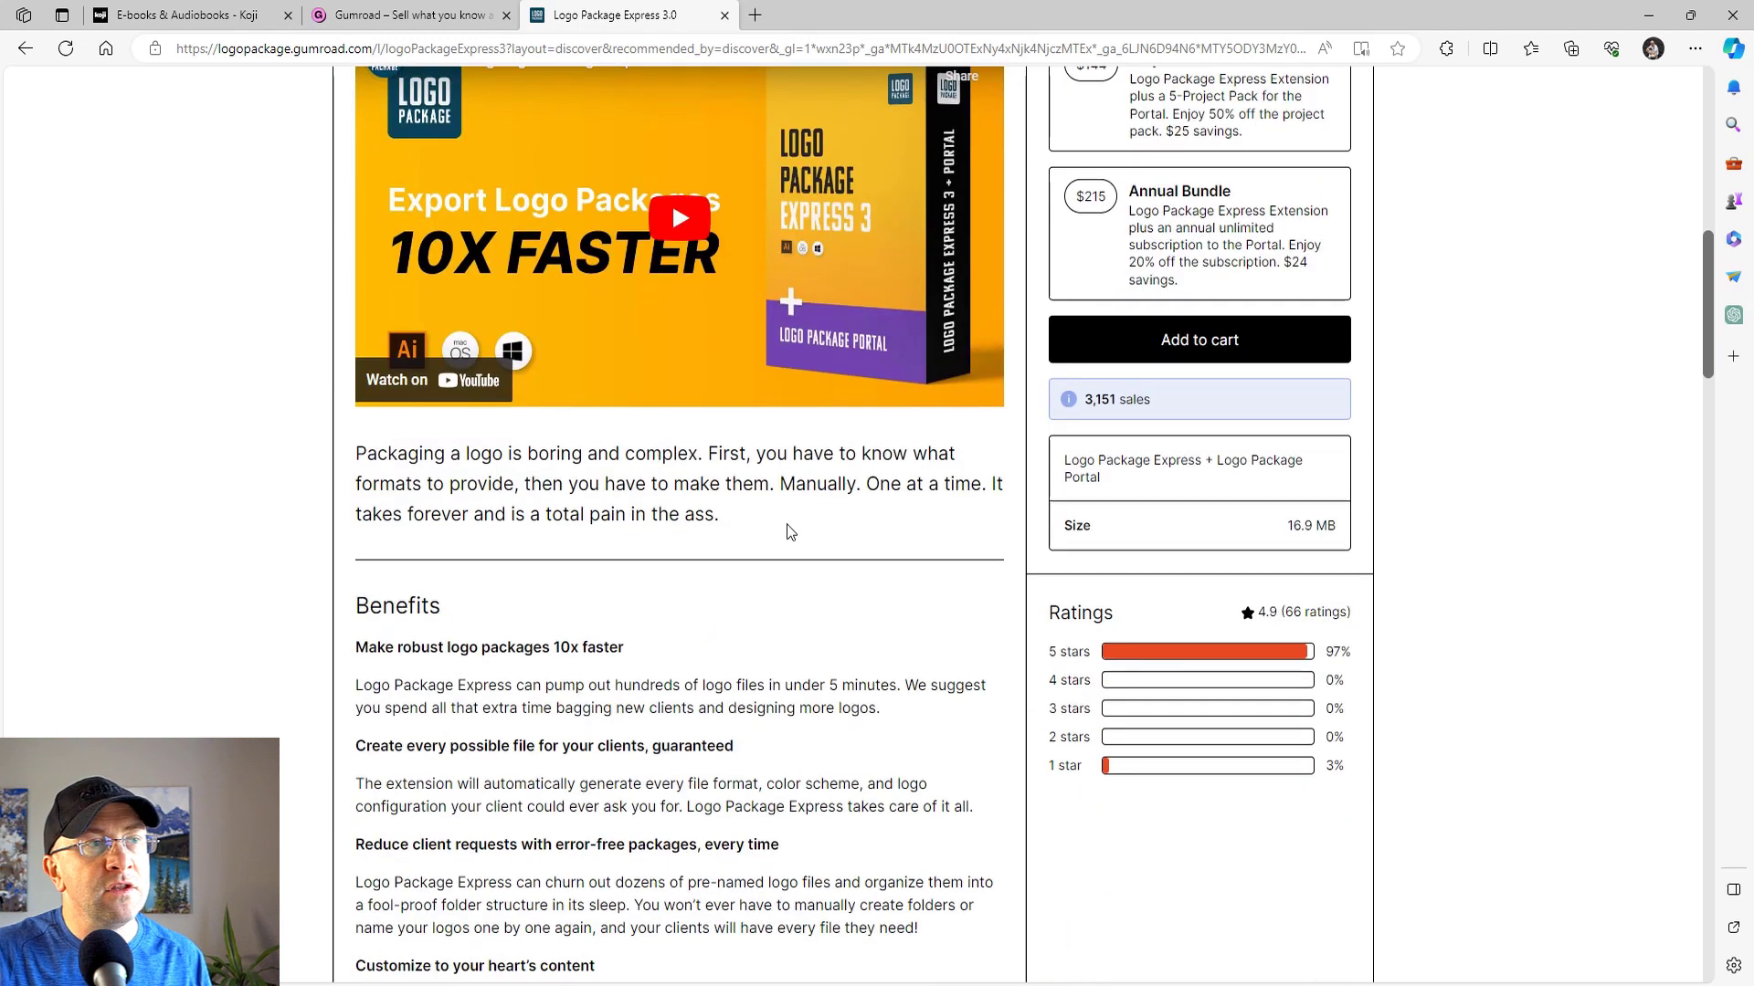
pyautogui.scroll(-6, 785, 517)
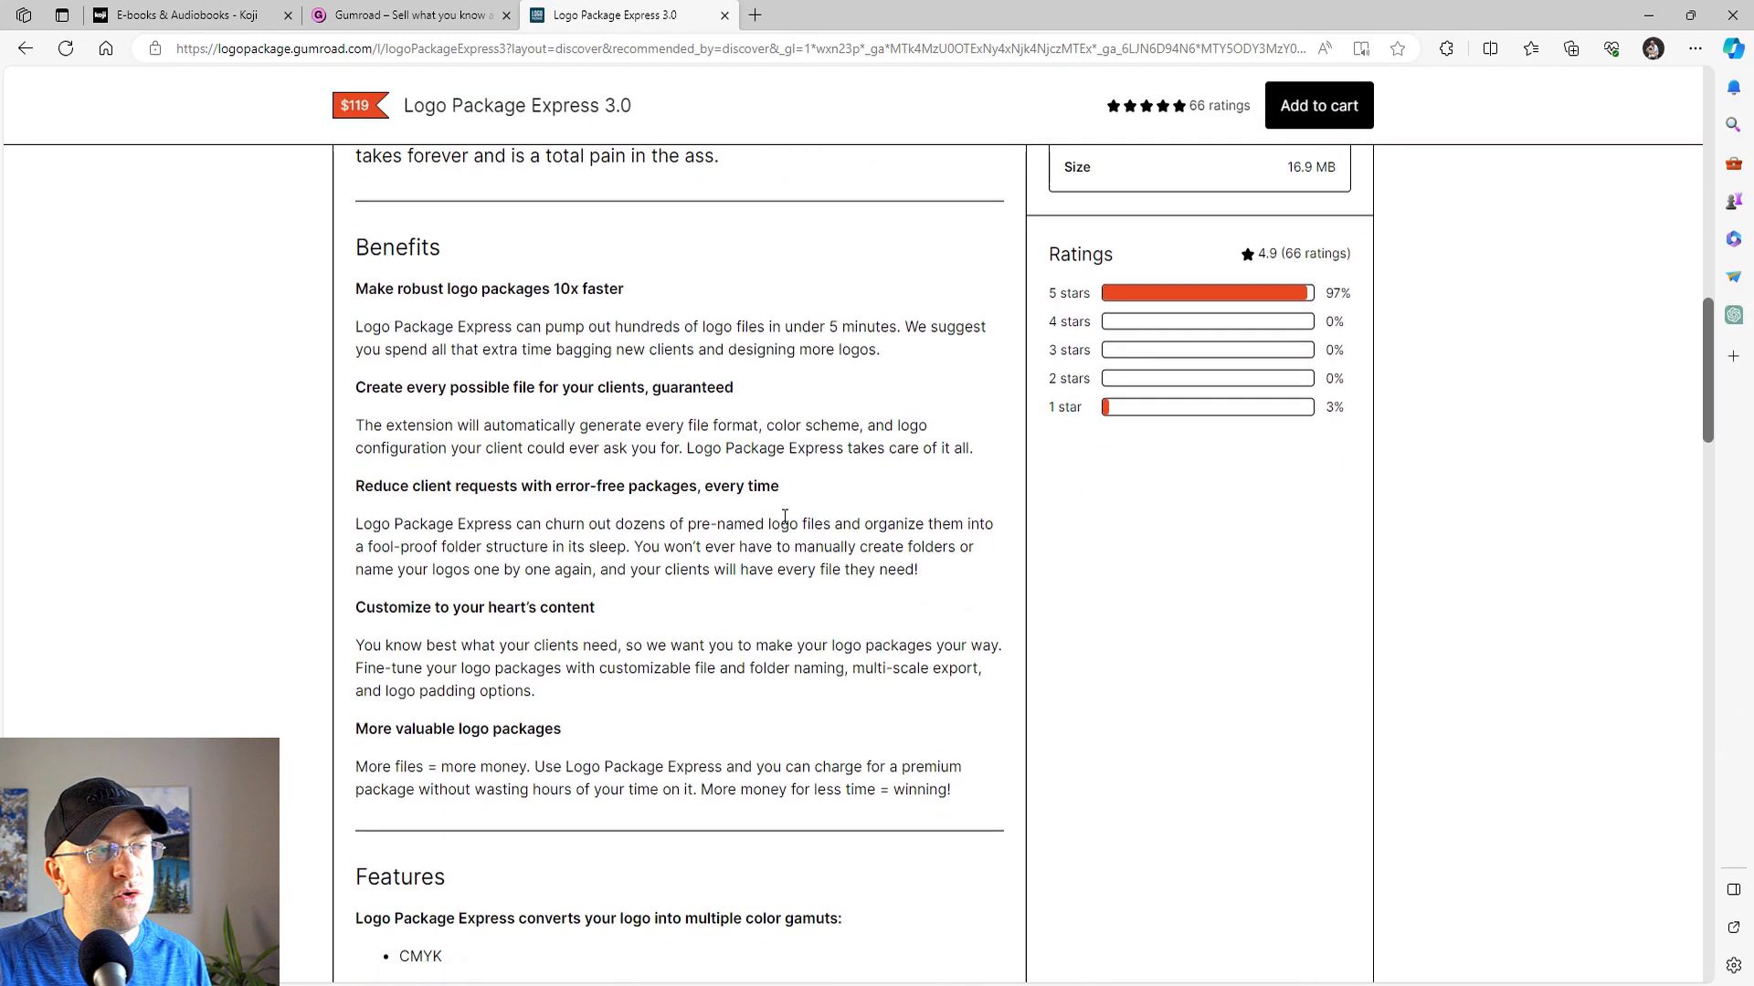
pyautogui.scroll(-8, 785, 517)
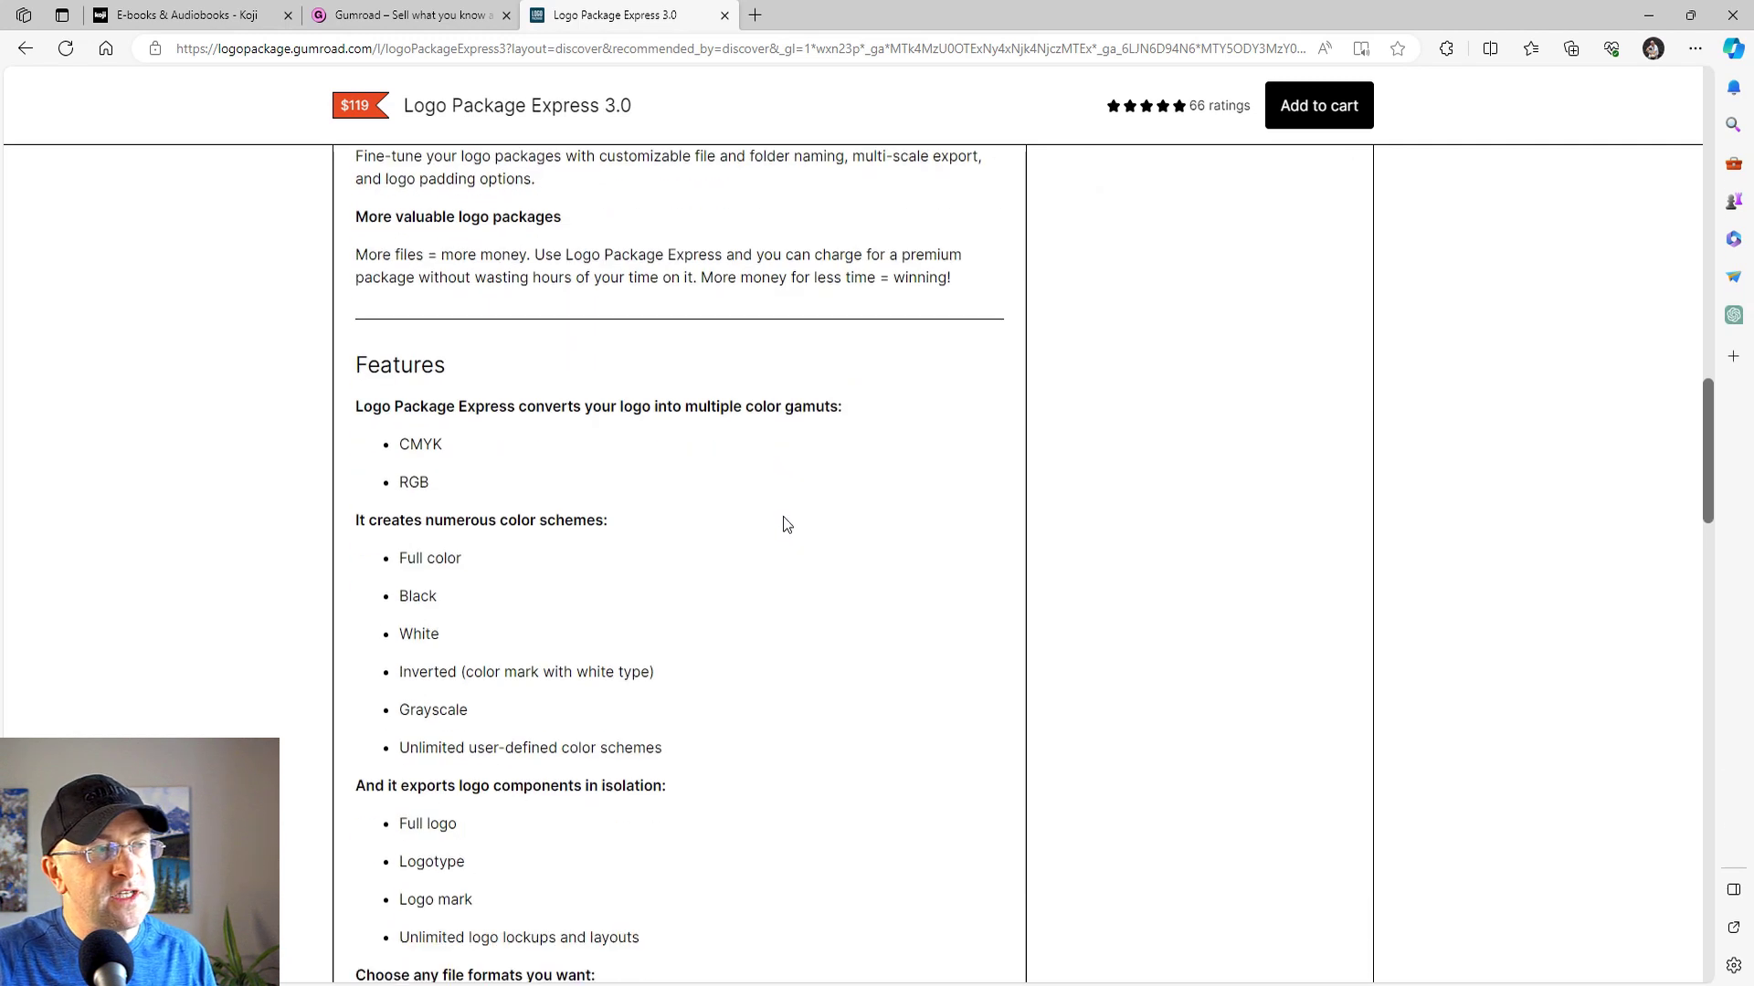
pyautogui.scroll(-4, 786, 525)
pyautogui.scroll(-5, 996, 452)
# Step: Go back from the product page to Gumroad Discover
pyautogui.hotkey('alt', 'Left')
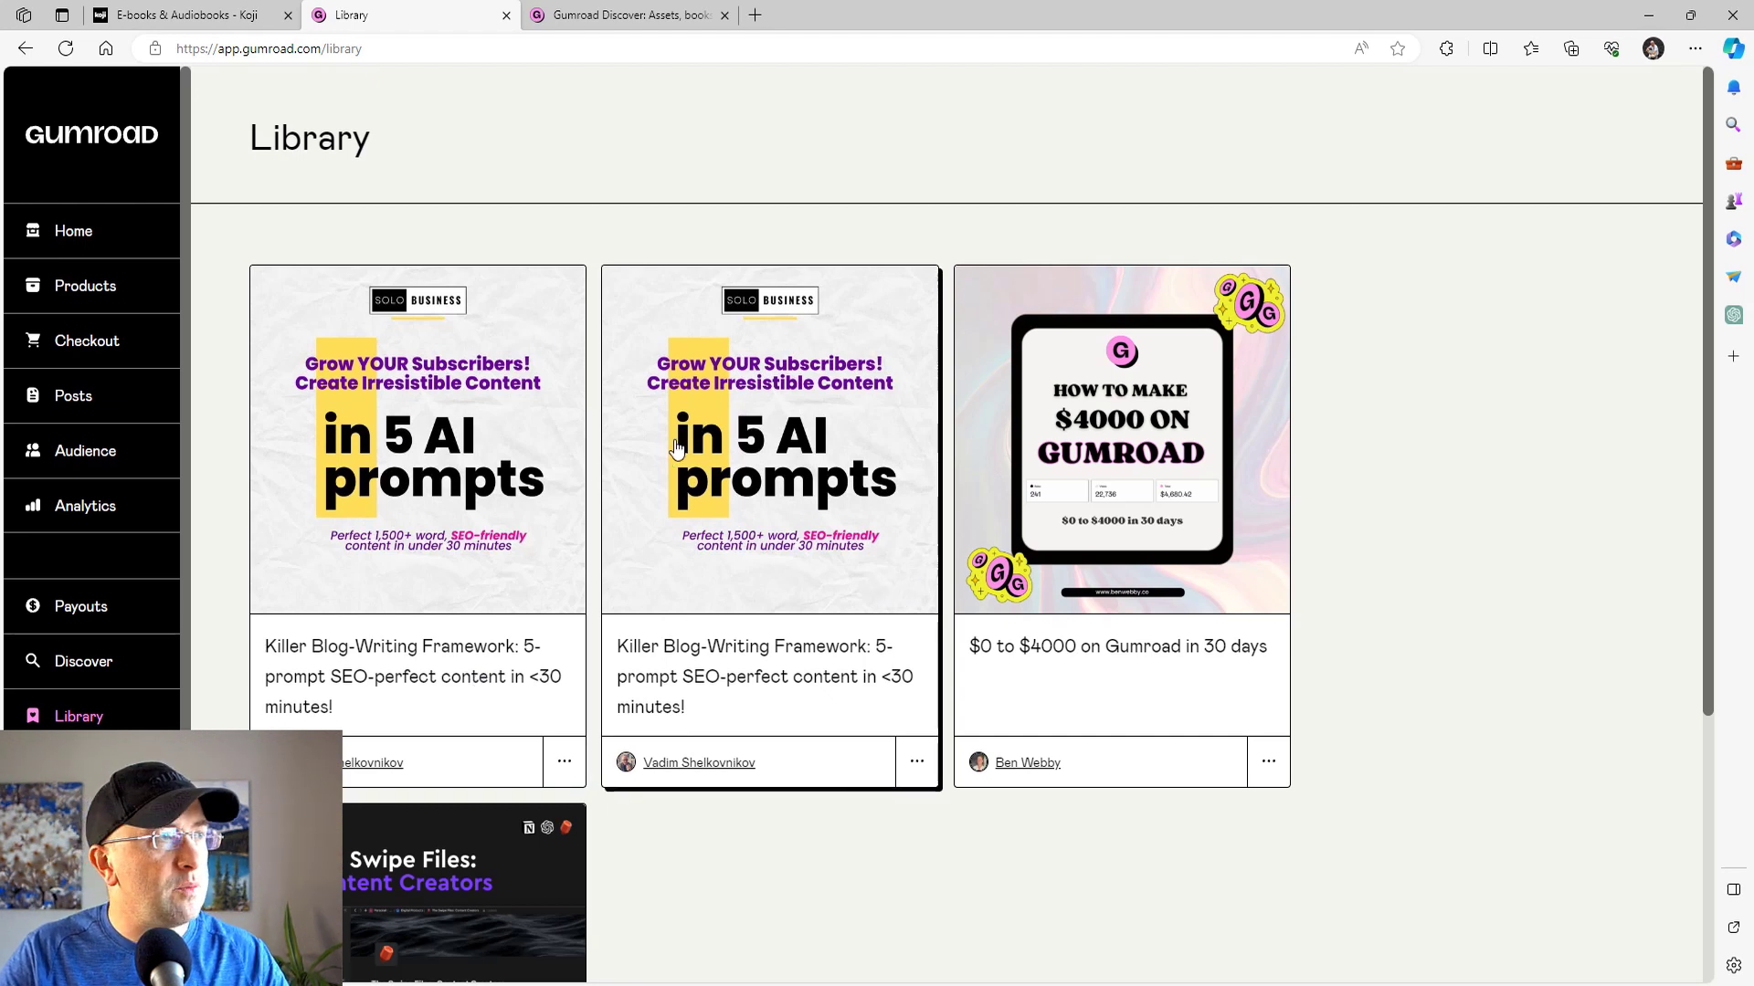
# Step: Scroll down the Library's list of purchased products
pyautogui.scroll(-1, 169, 460)
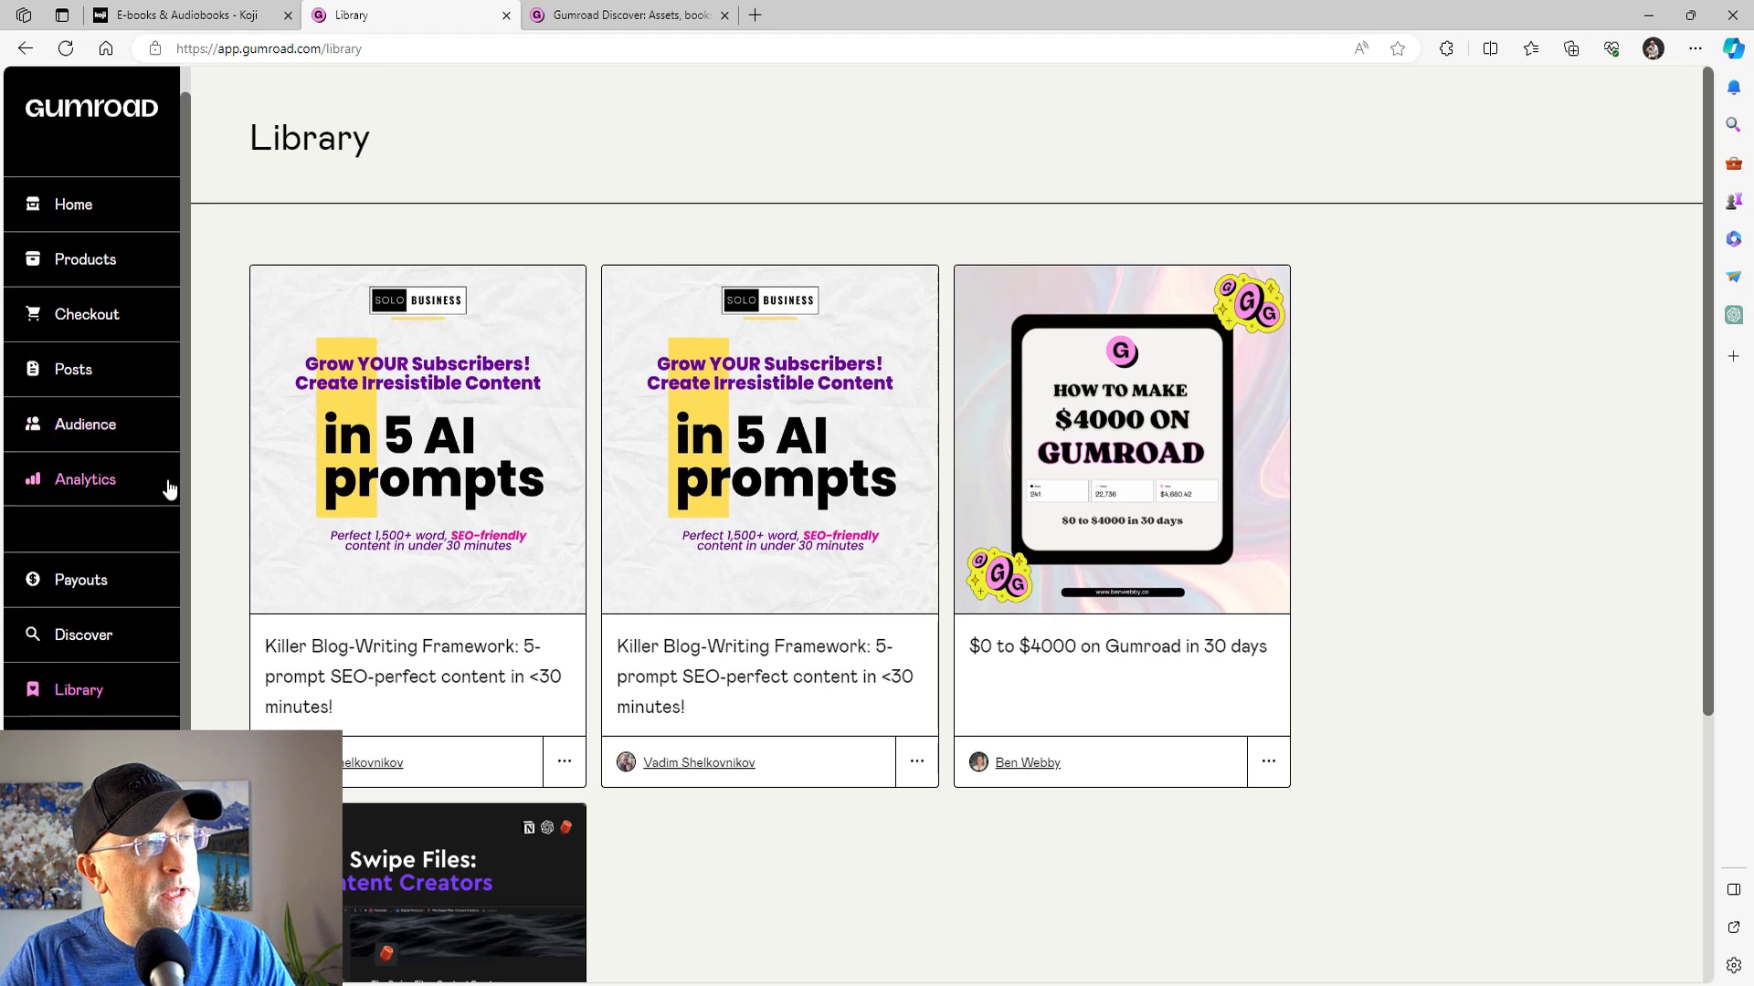
# Step: Open the Affiliates page from the dashboard sidebar
pyautogui.click(91, 528)
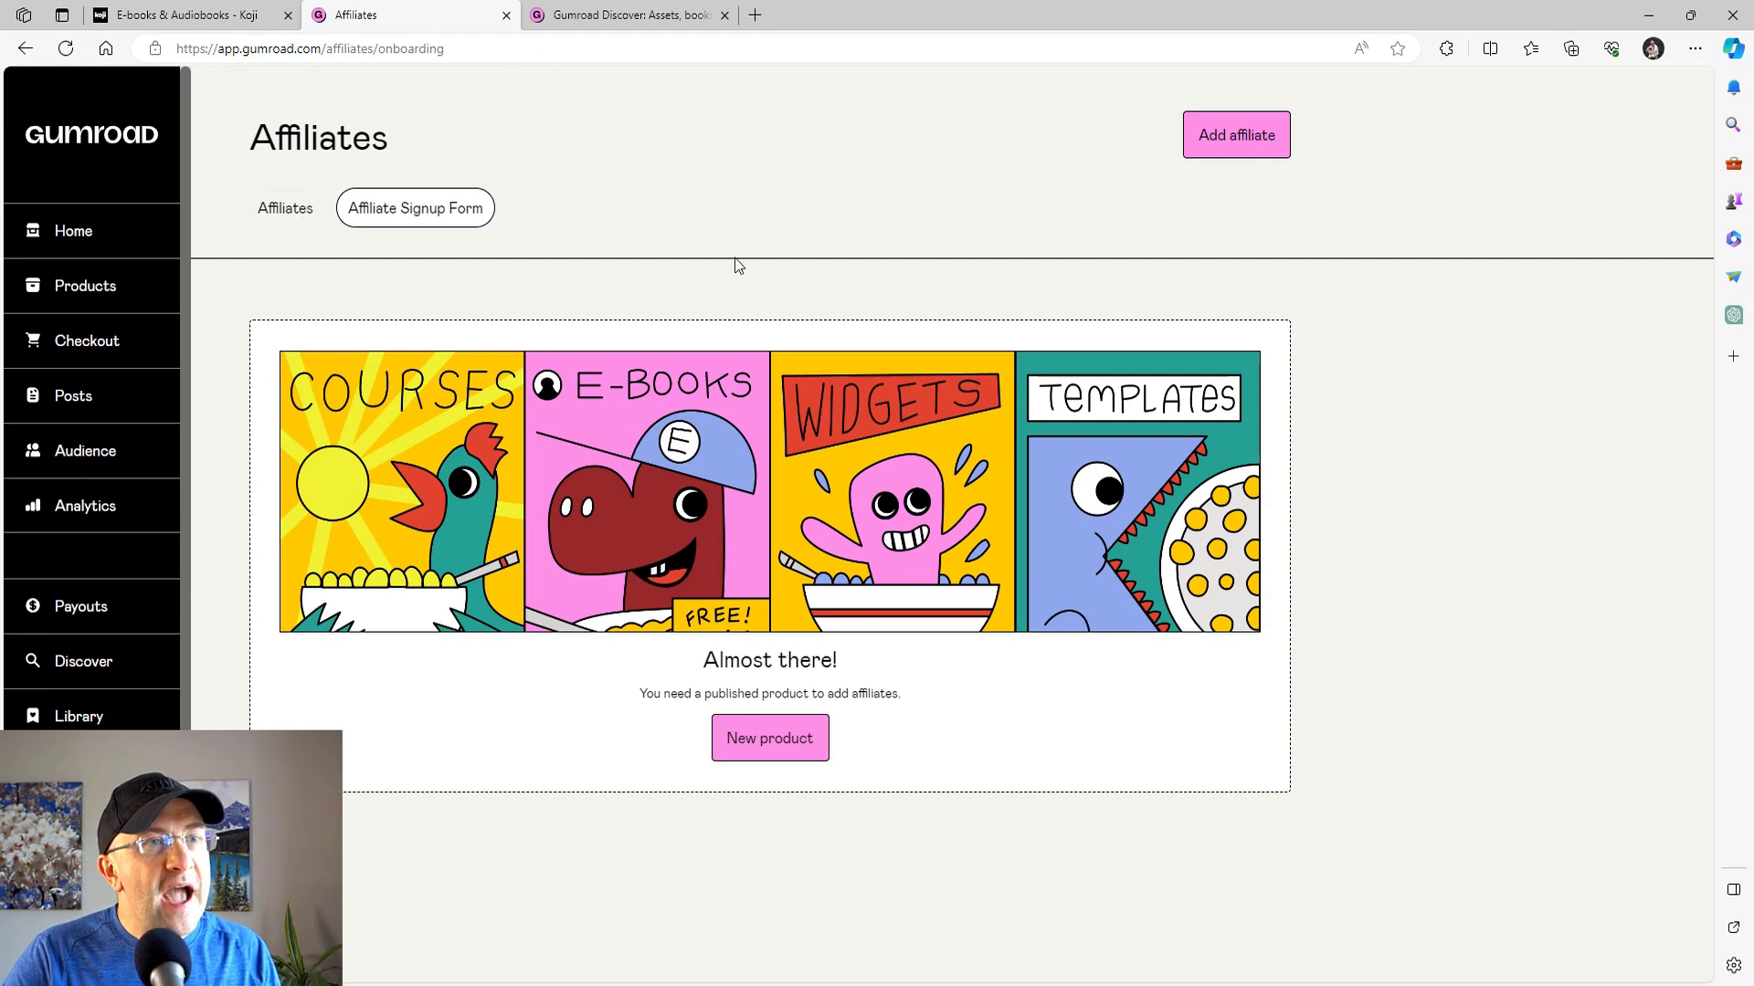
# Step: Start a web search for Gumroad's affiliate program
pyautogui.click(486, 52)
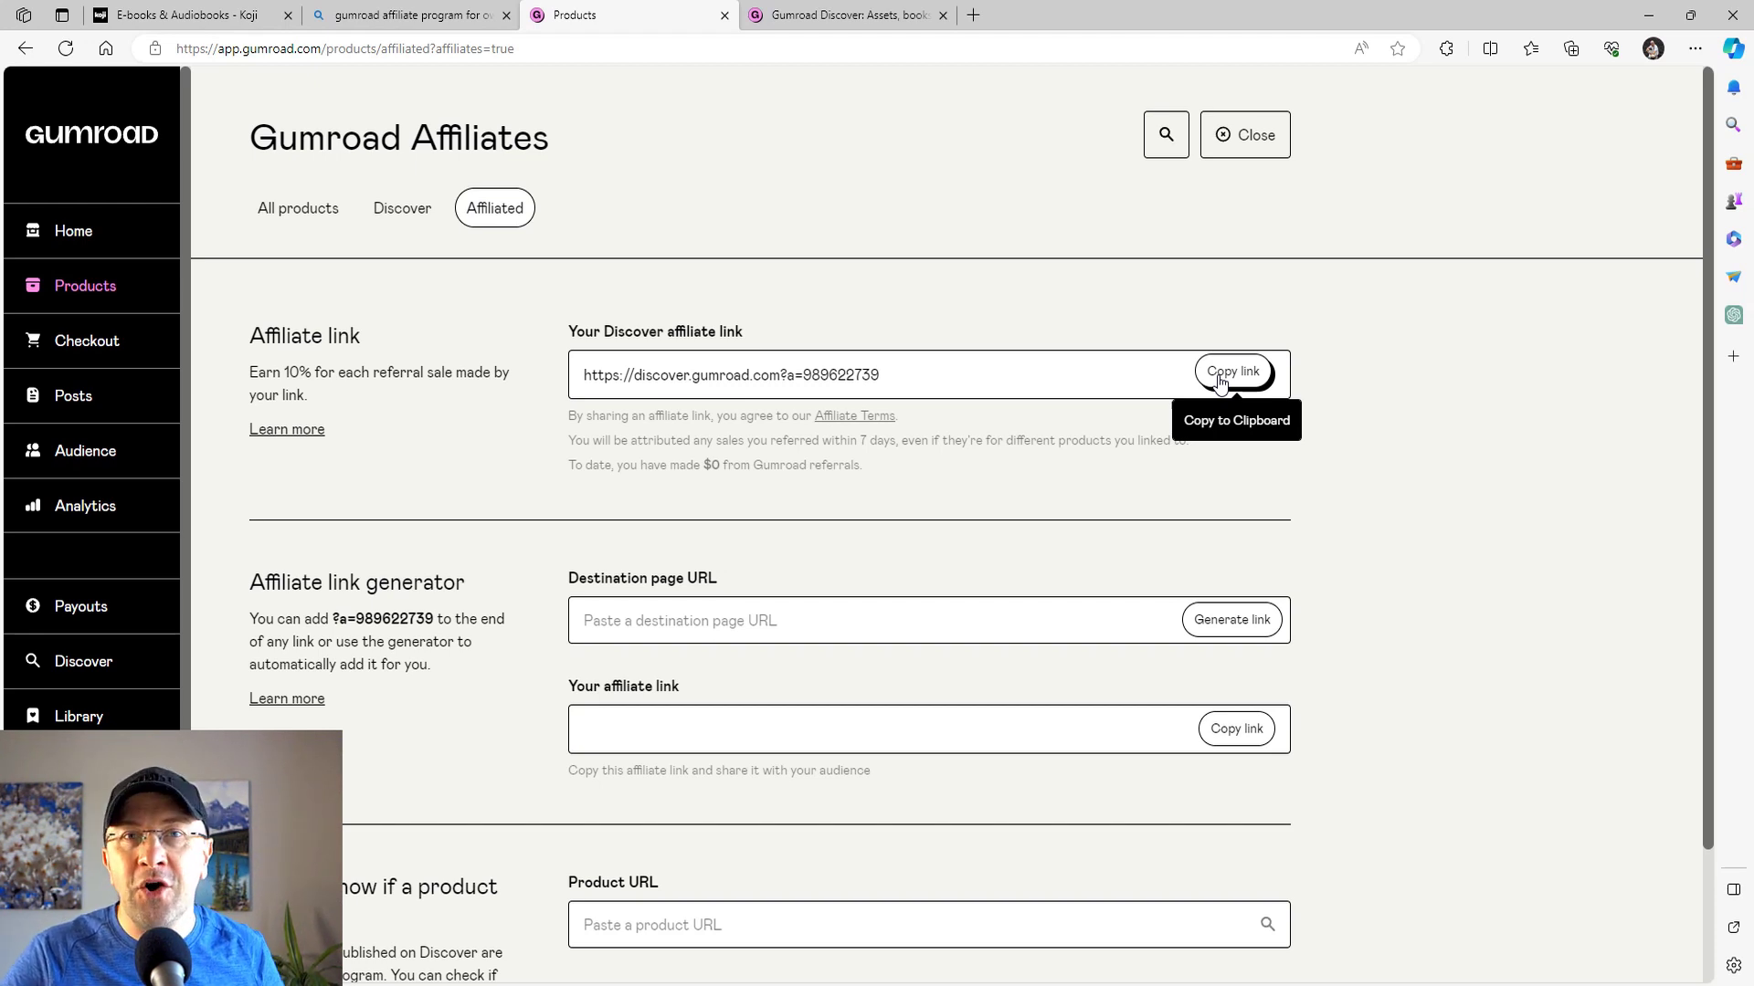
# Step: Browse Discover from home to Business & Money > Entrepreneurship > Courses
pyautogui.click(853, 13)
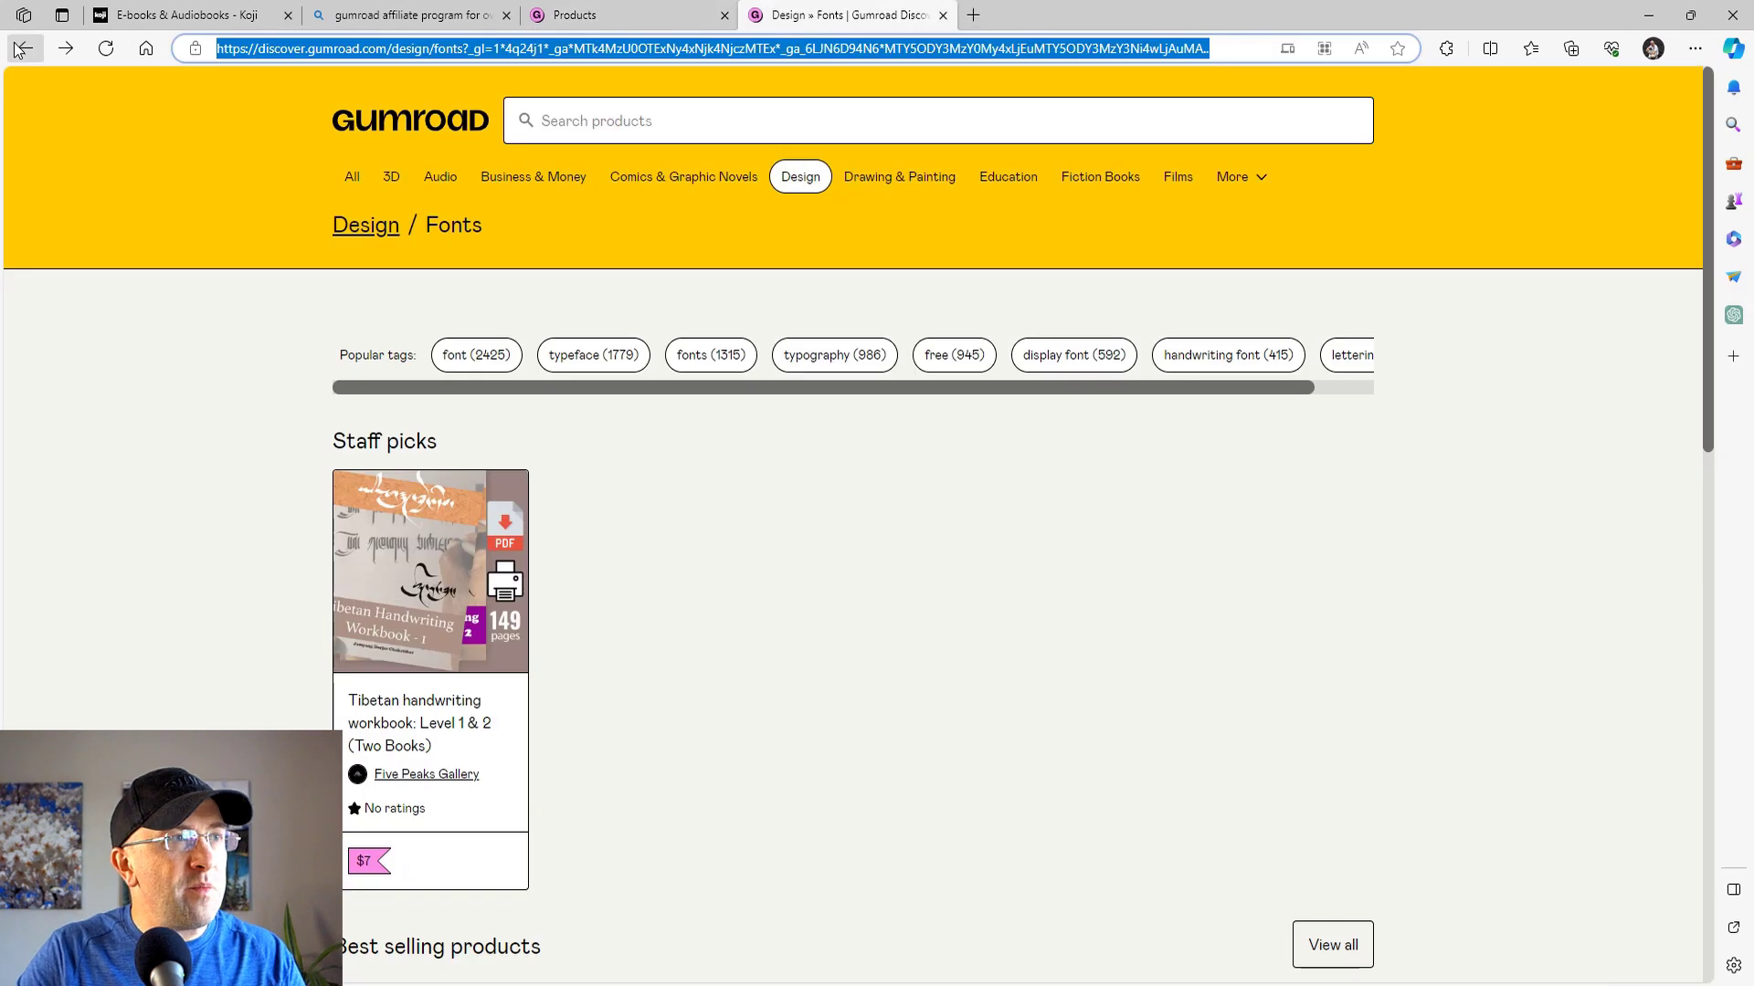
pyautogui.click(22, 49)
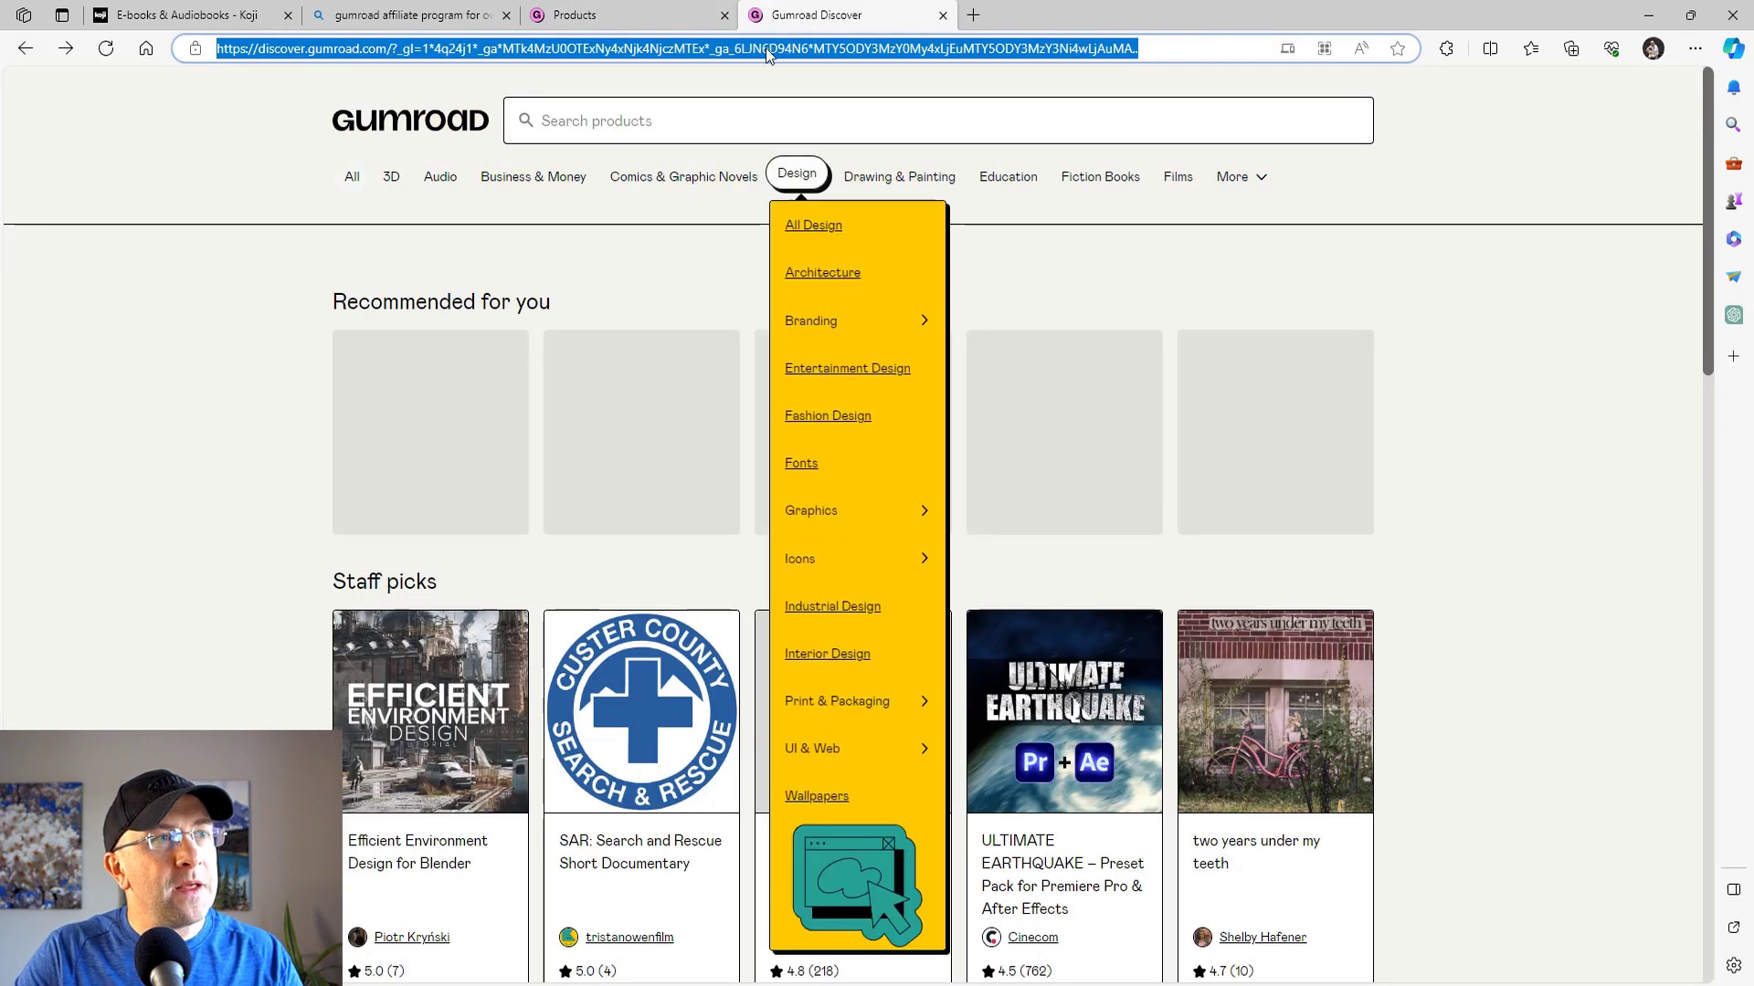
pyautogui.moveTo(979, 172)
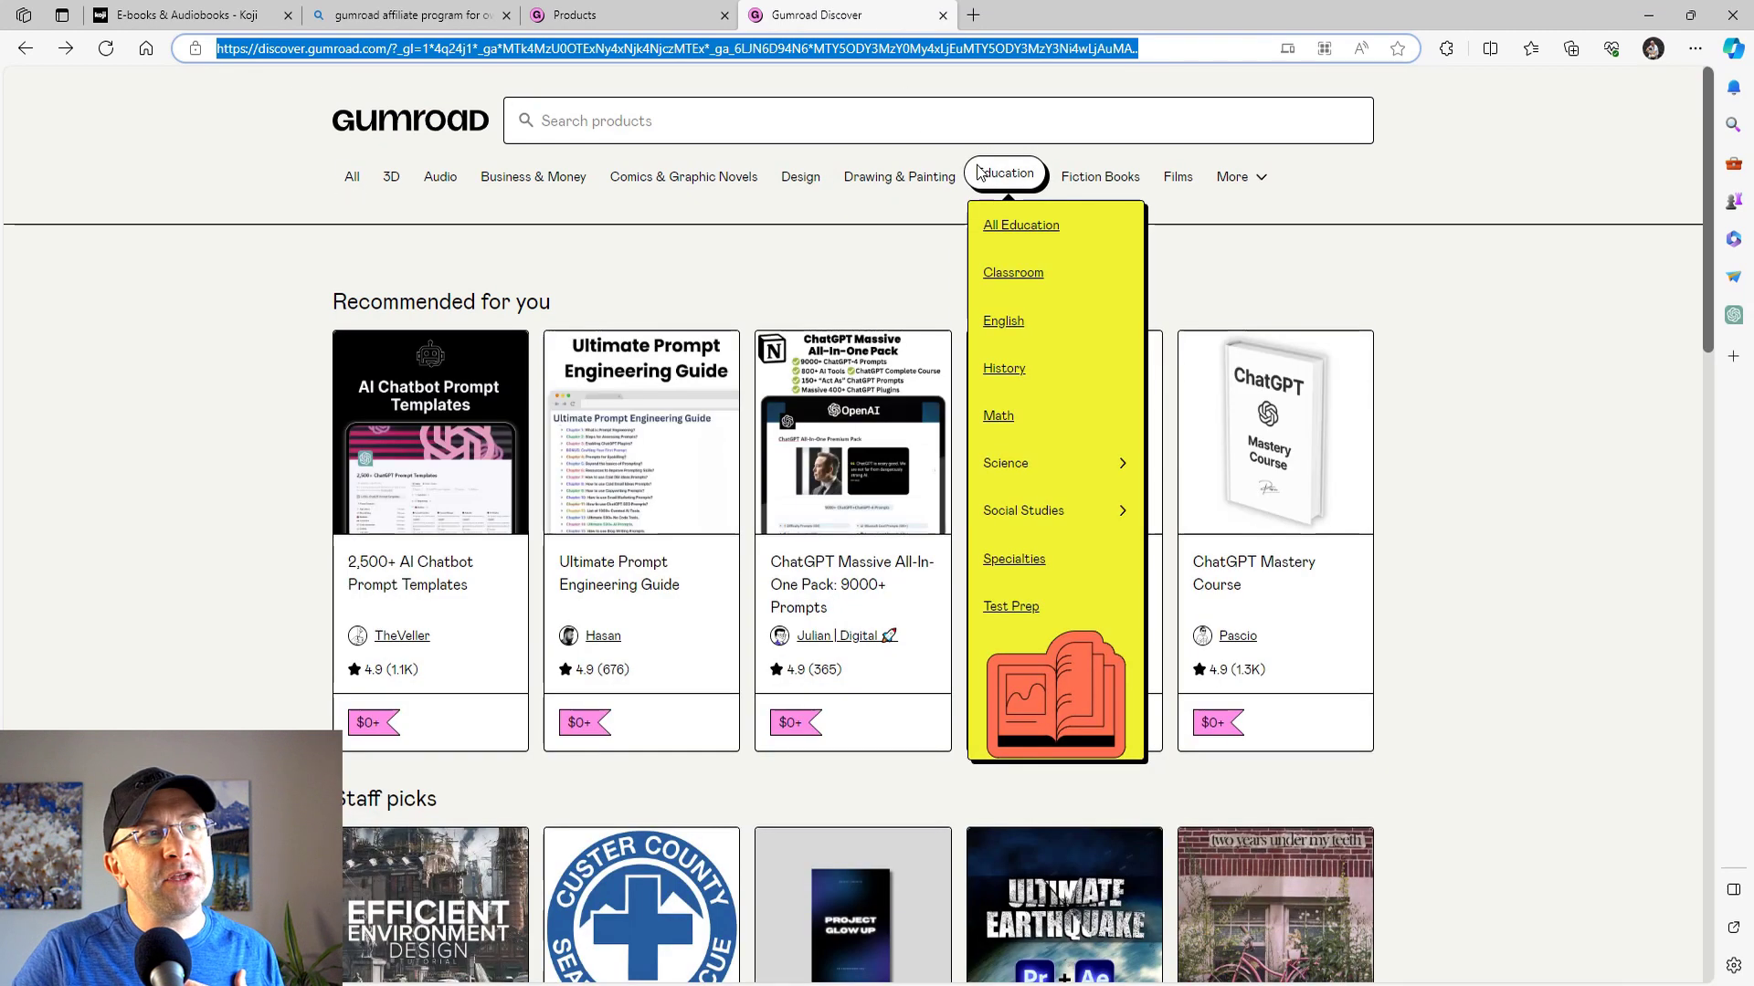
pyautogui.moveTo(532, 189)
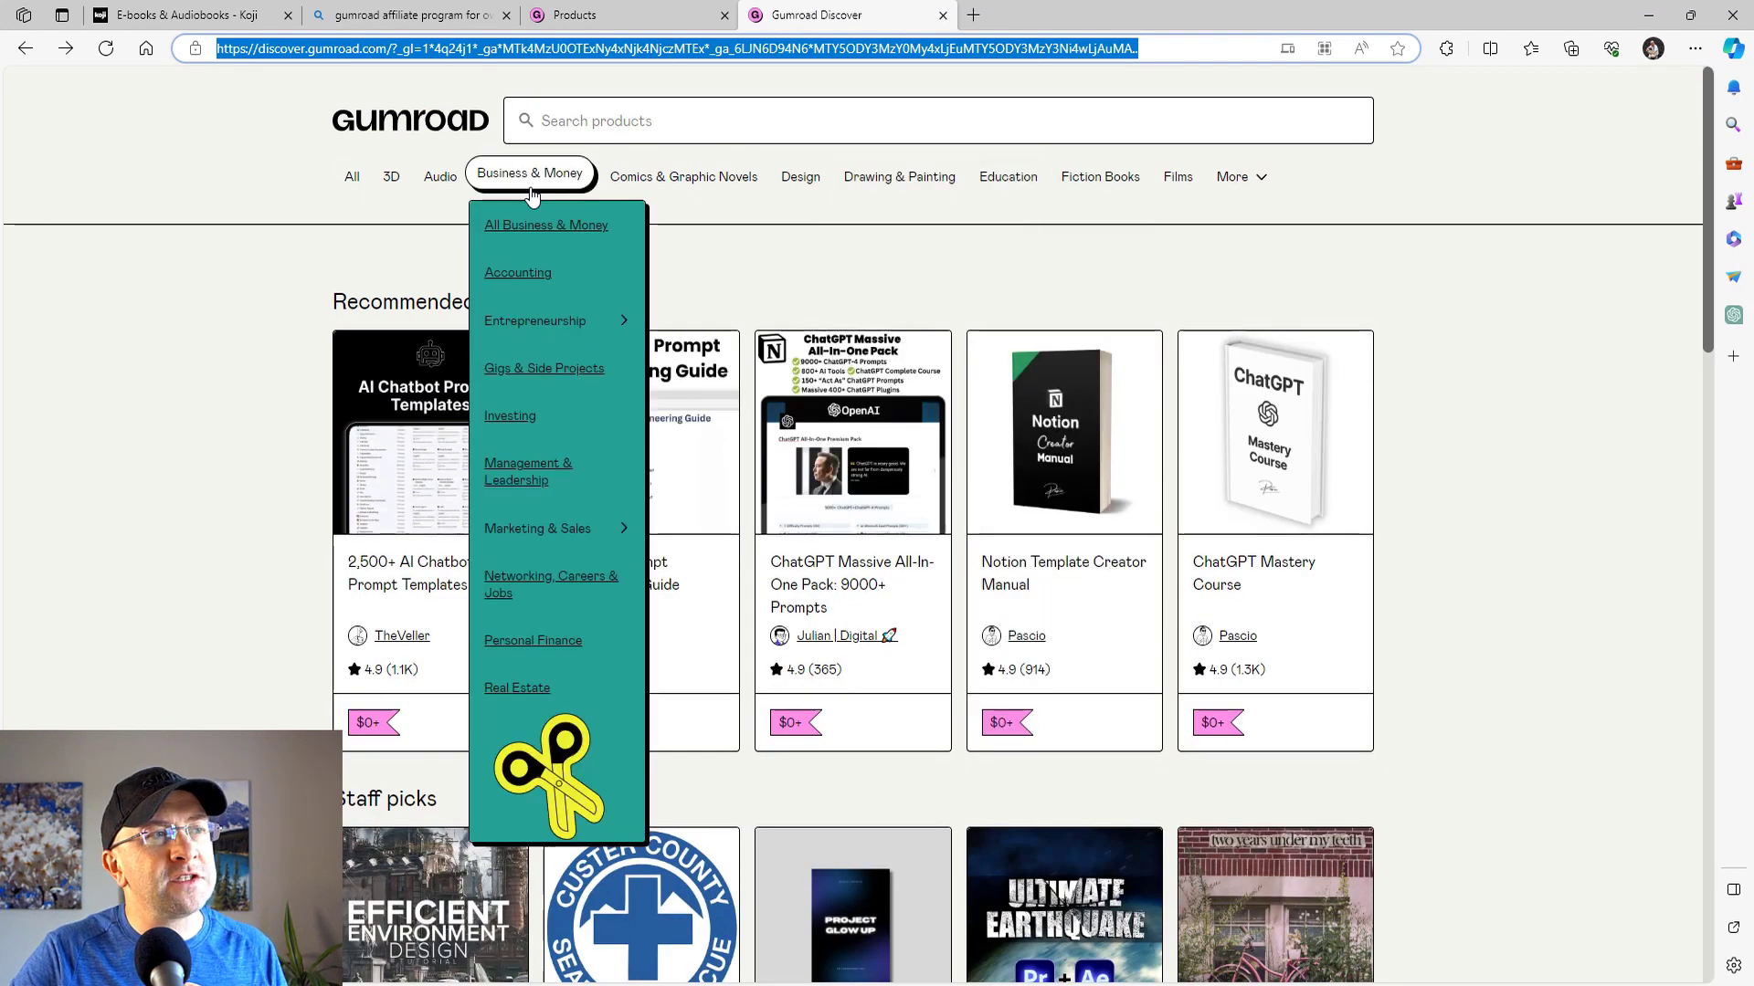
pyautogui.click(545, 326)
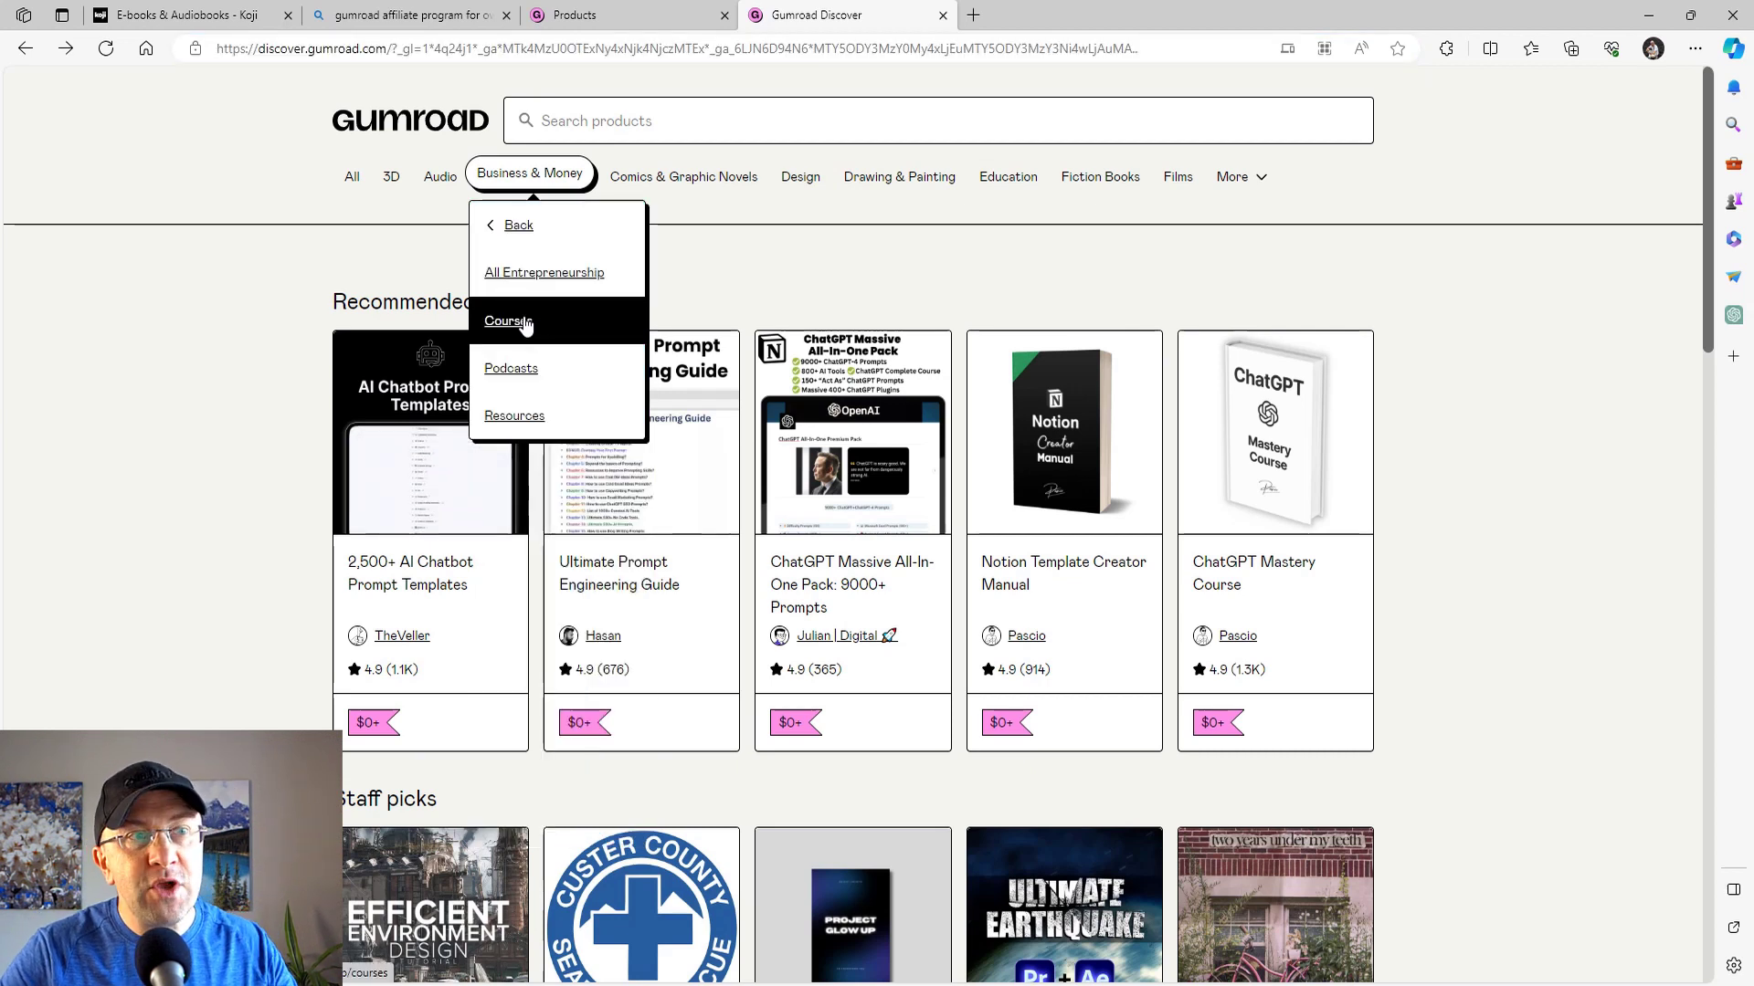
pyautogui.click(527, 324)
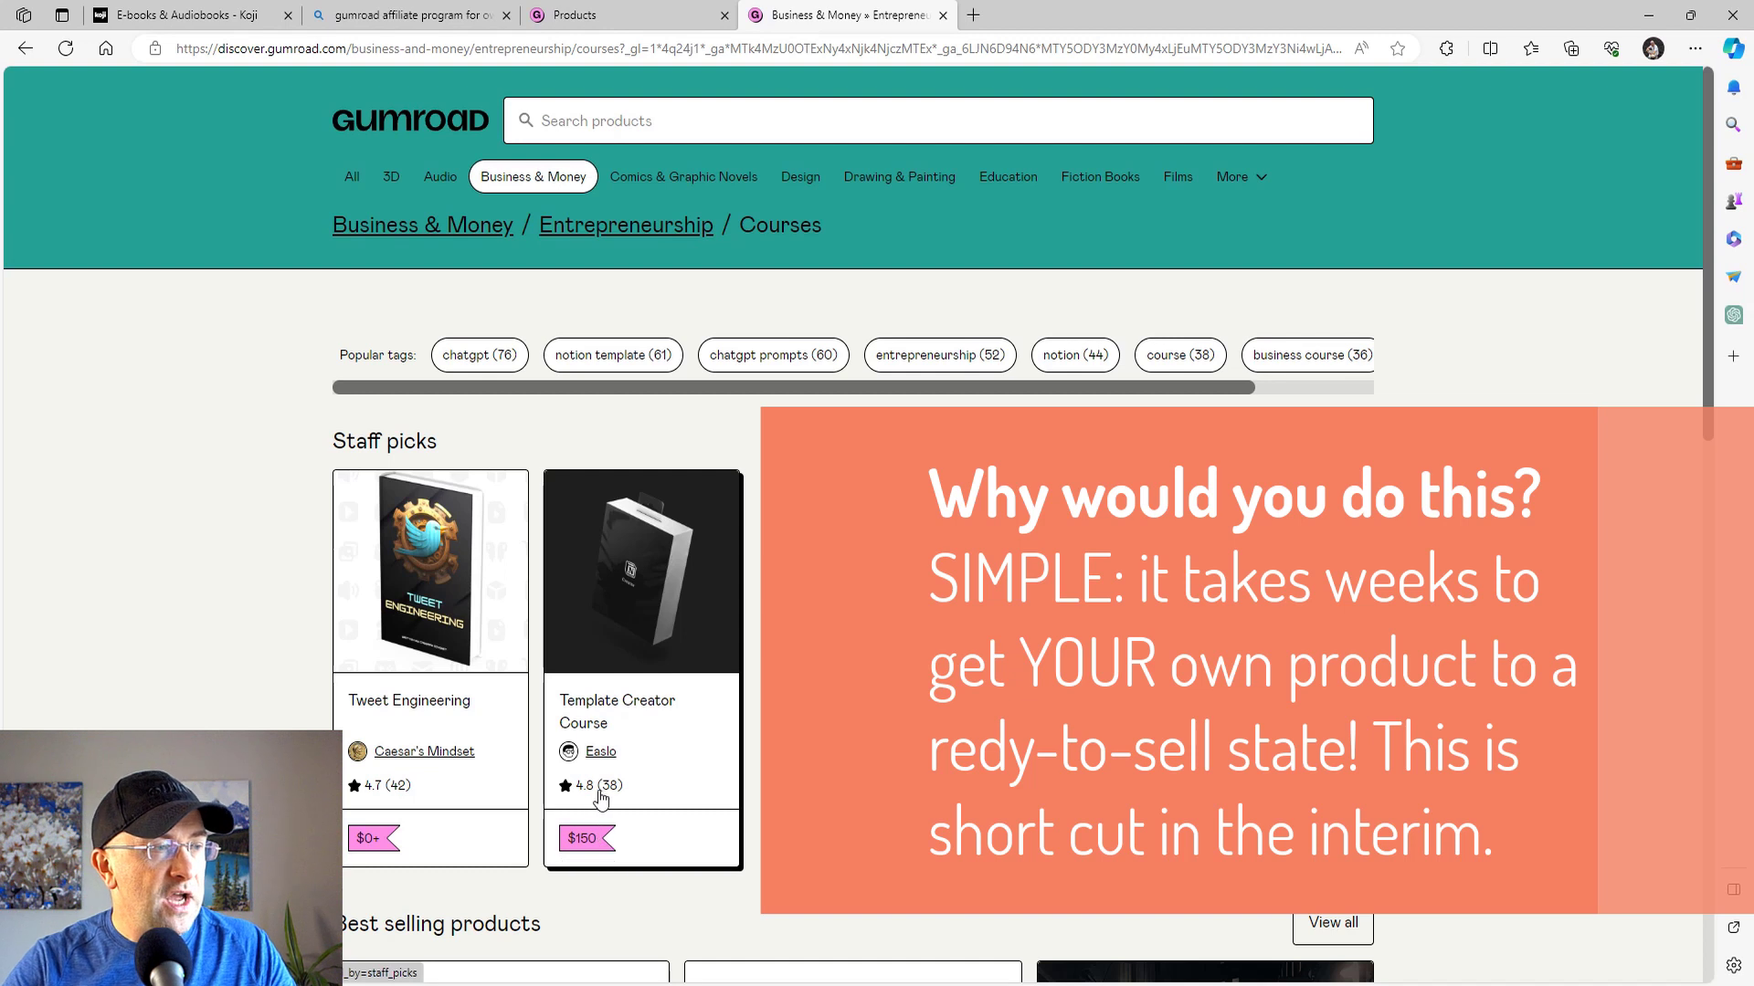
# Step: Open the $150 Template Creator Course product page and copy its URL
pyautogui.click(672, 624)
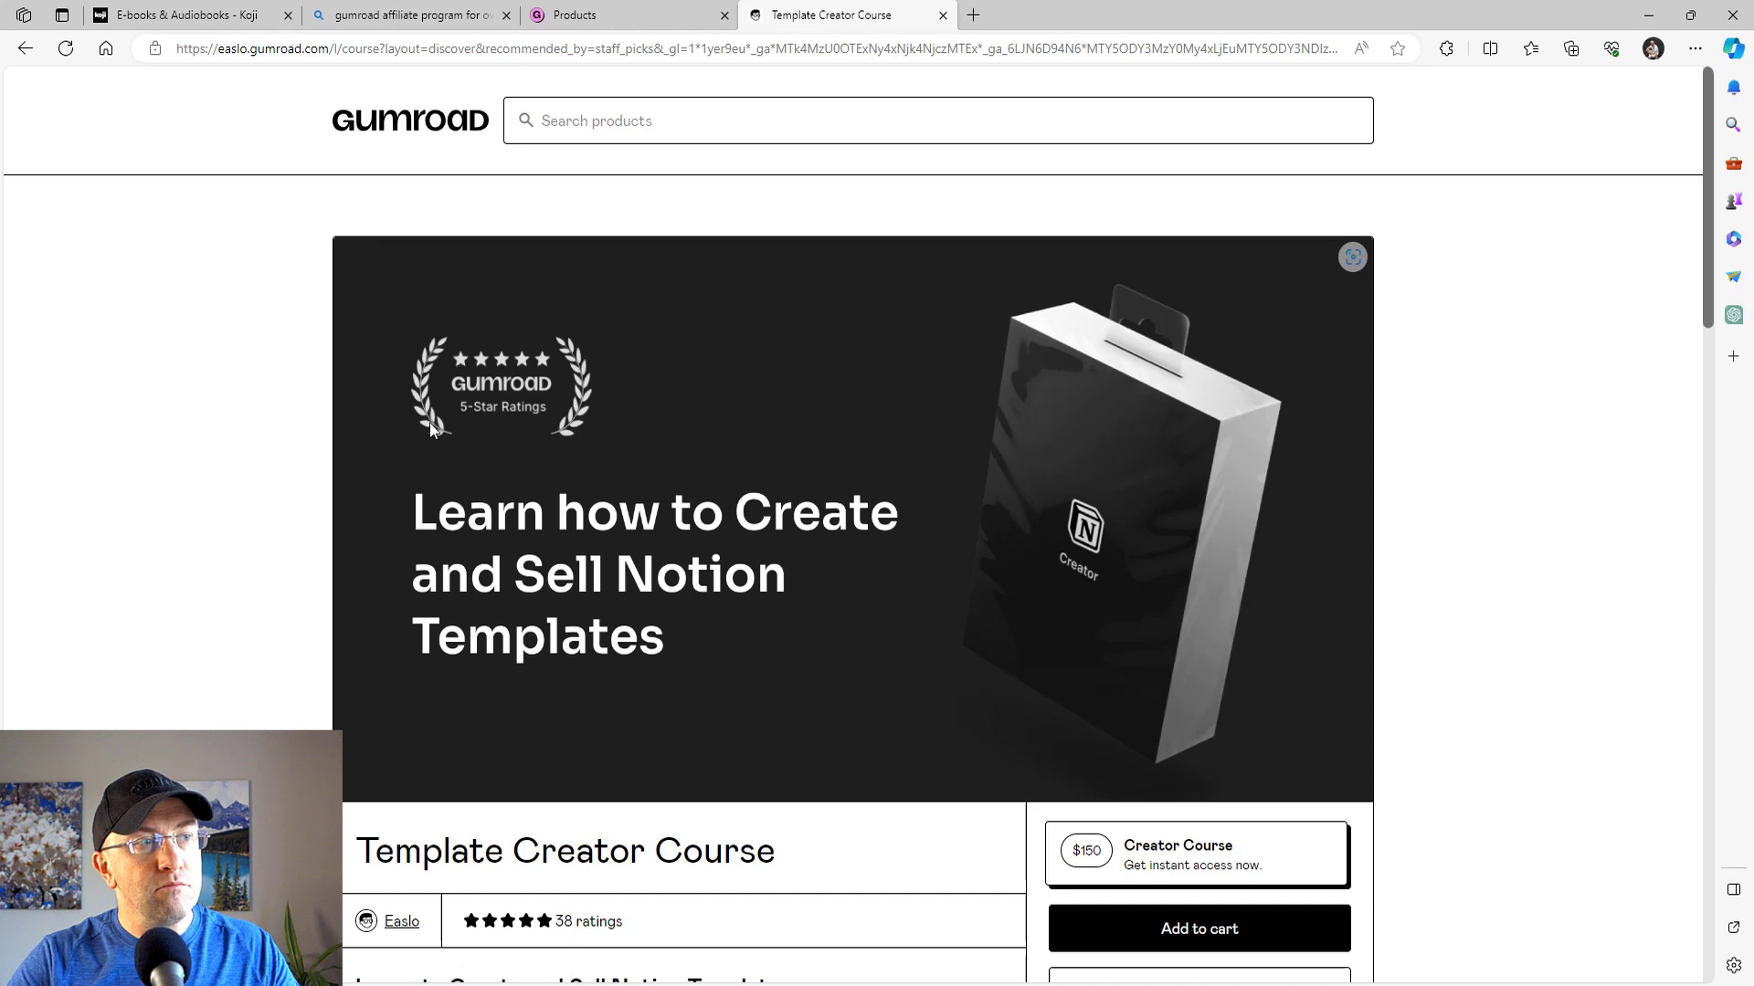
pyautogui.scroll(-5, 735, 430)
pyautogui.scroll(-5, 729, 777)
pyautogui.scroll(10, 727, 772)
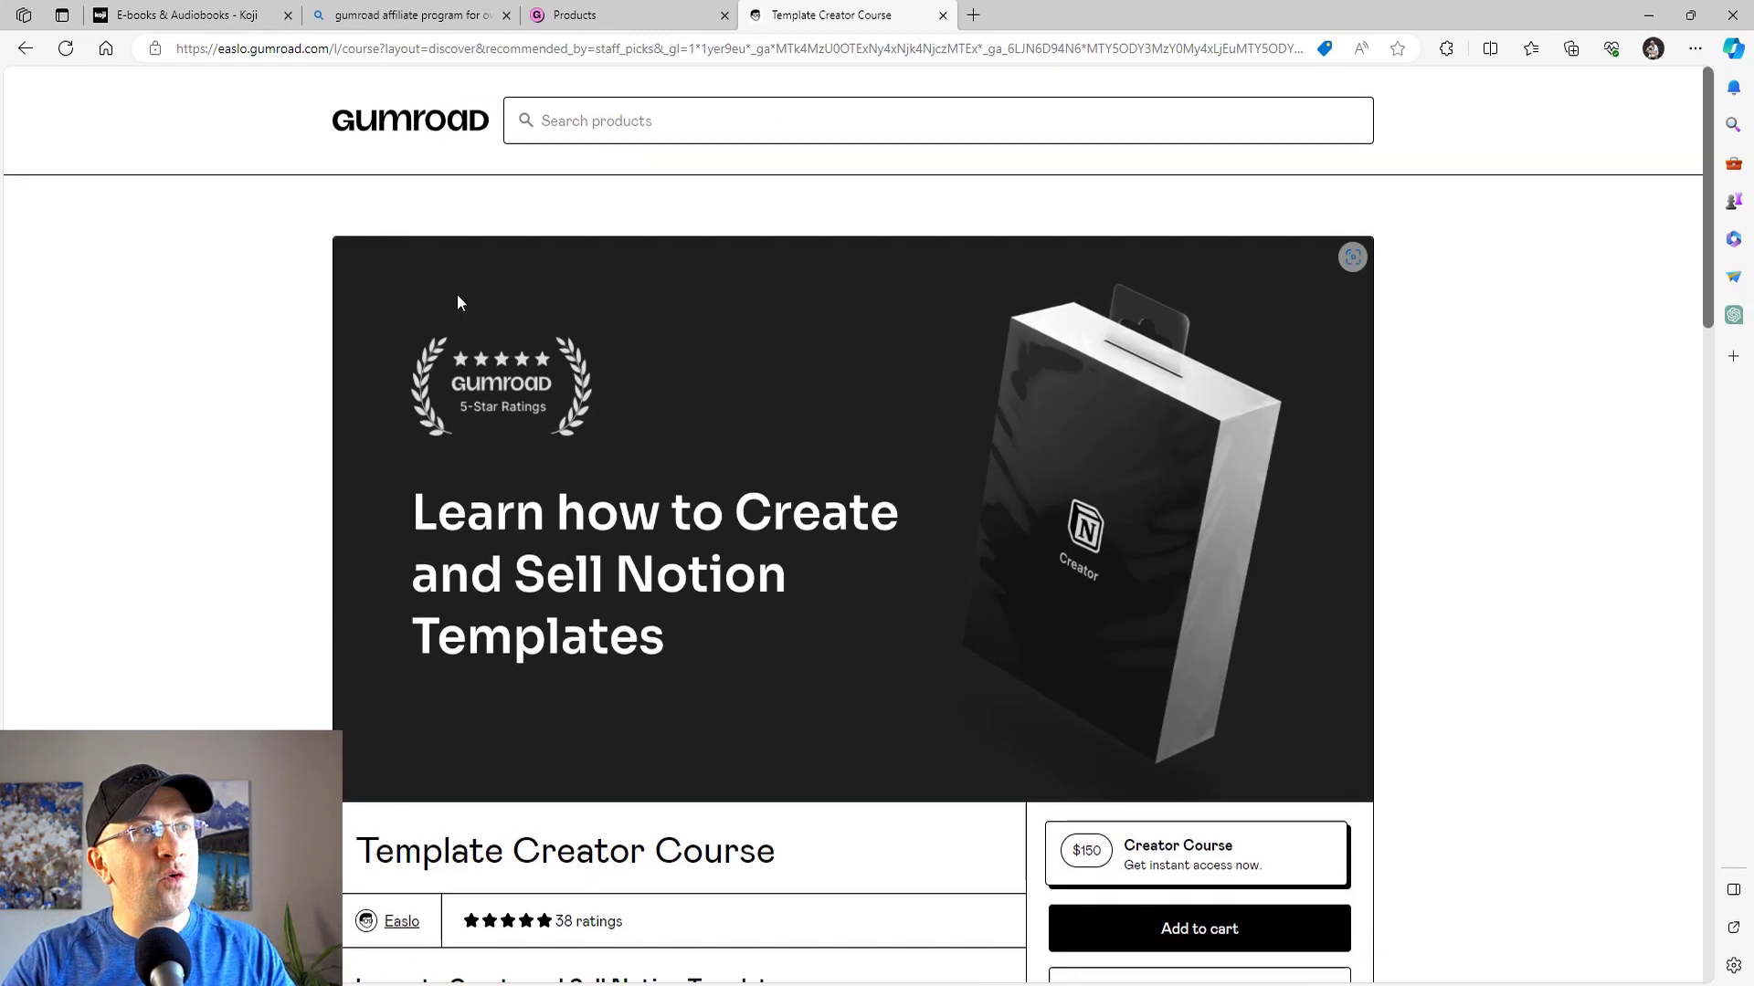
pyautogui.click(567, 50)
pyautogui.hotkey('ctrl', 'c')
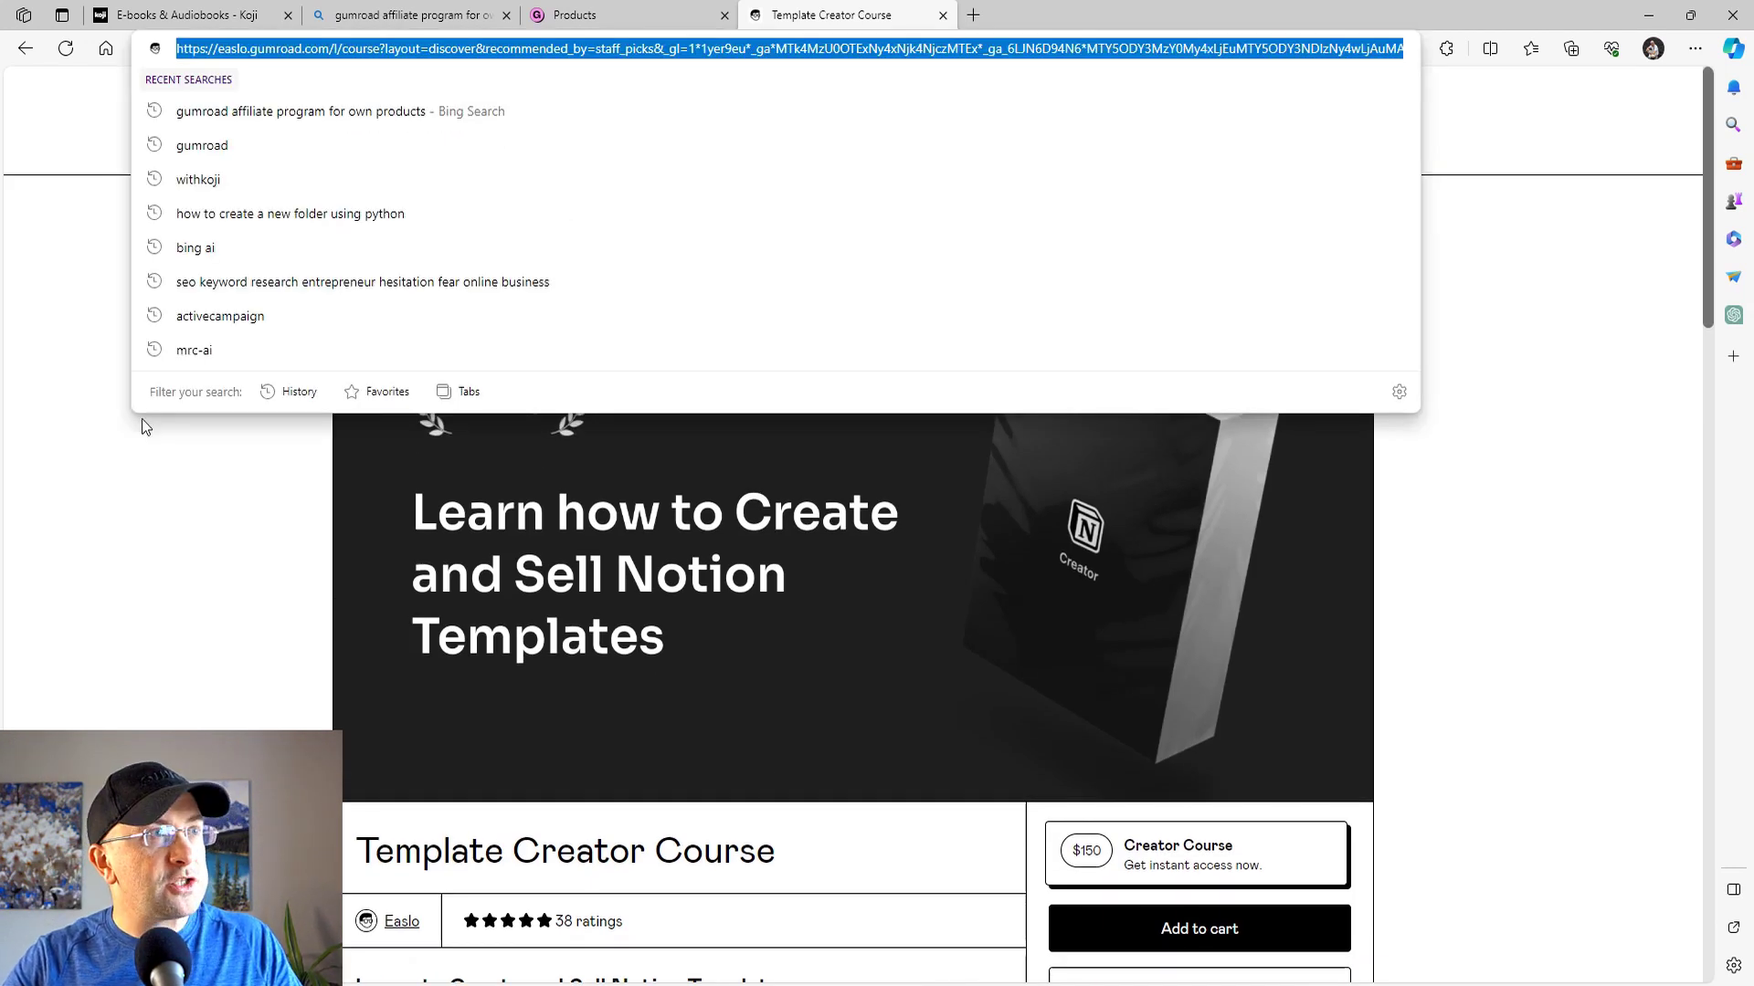
# Step: Generate an affiliate link for the Template Creator Course URL and highlight its a= code
pyautogui.click(630, 15)
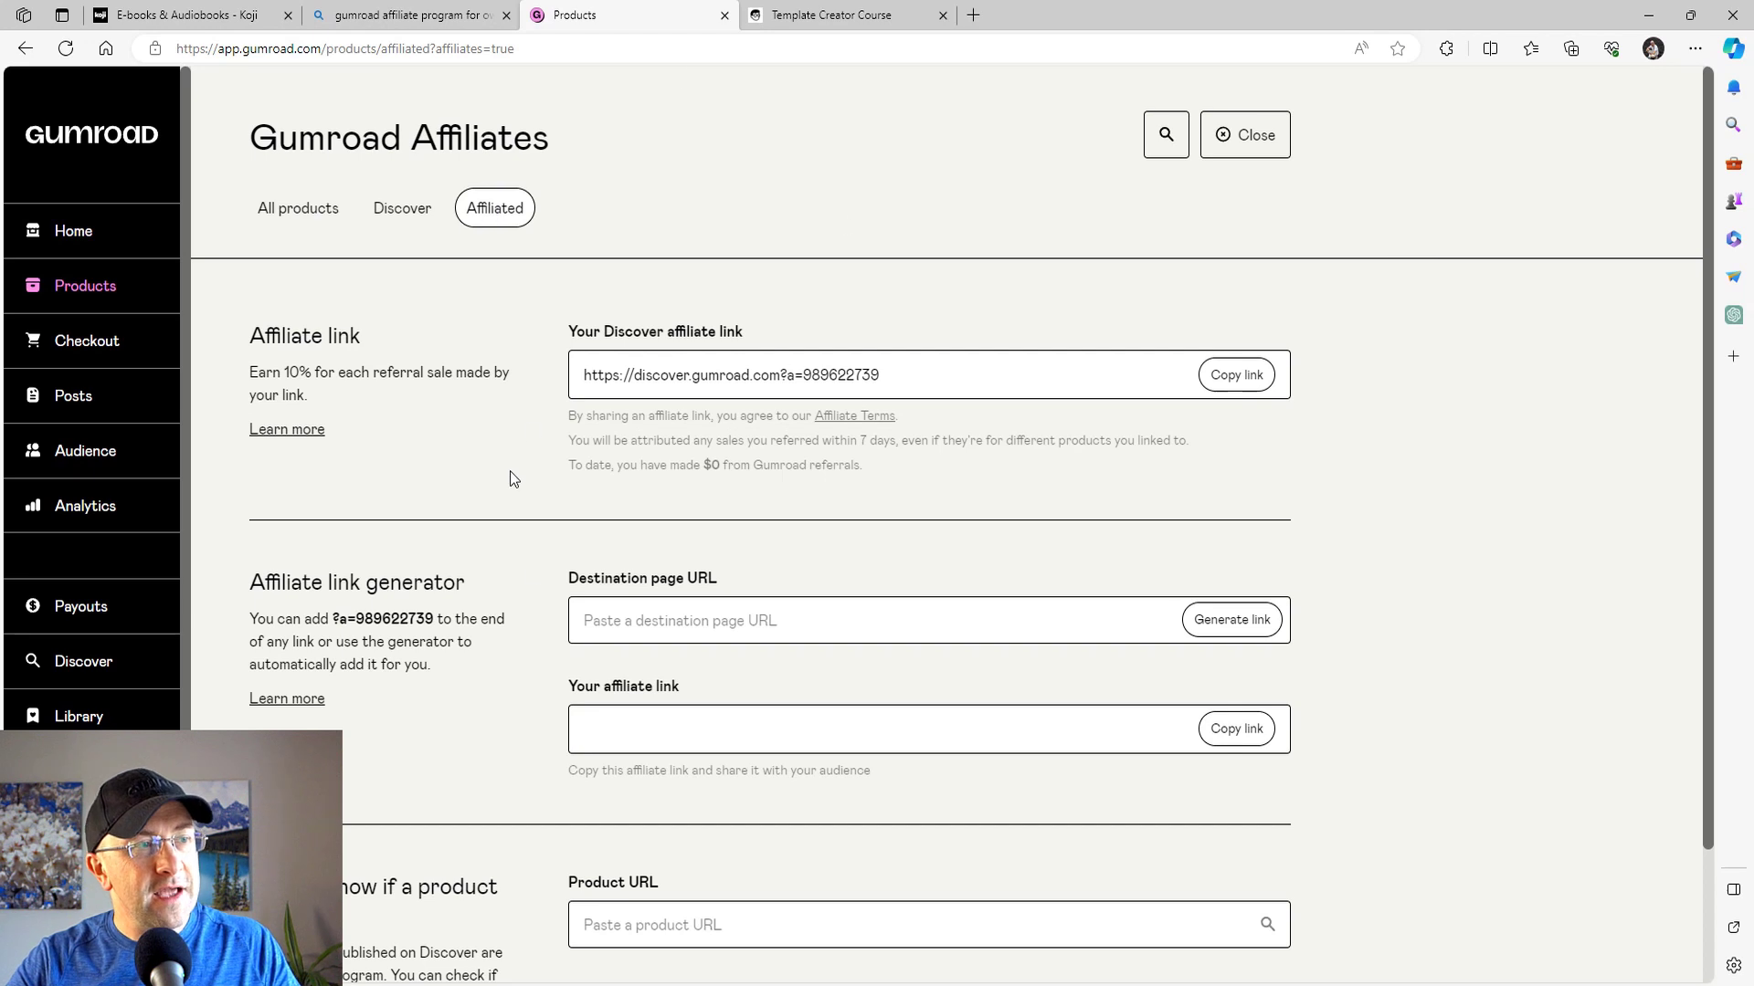
pyautogui.click(623, 618)
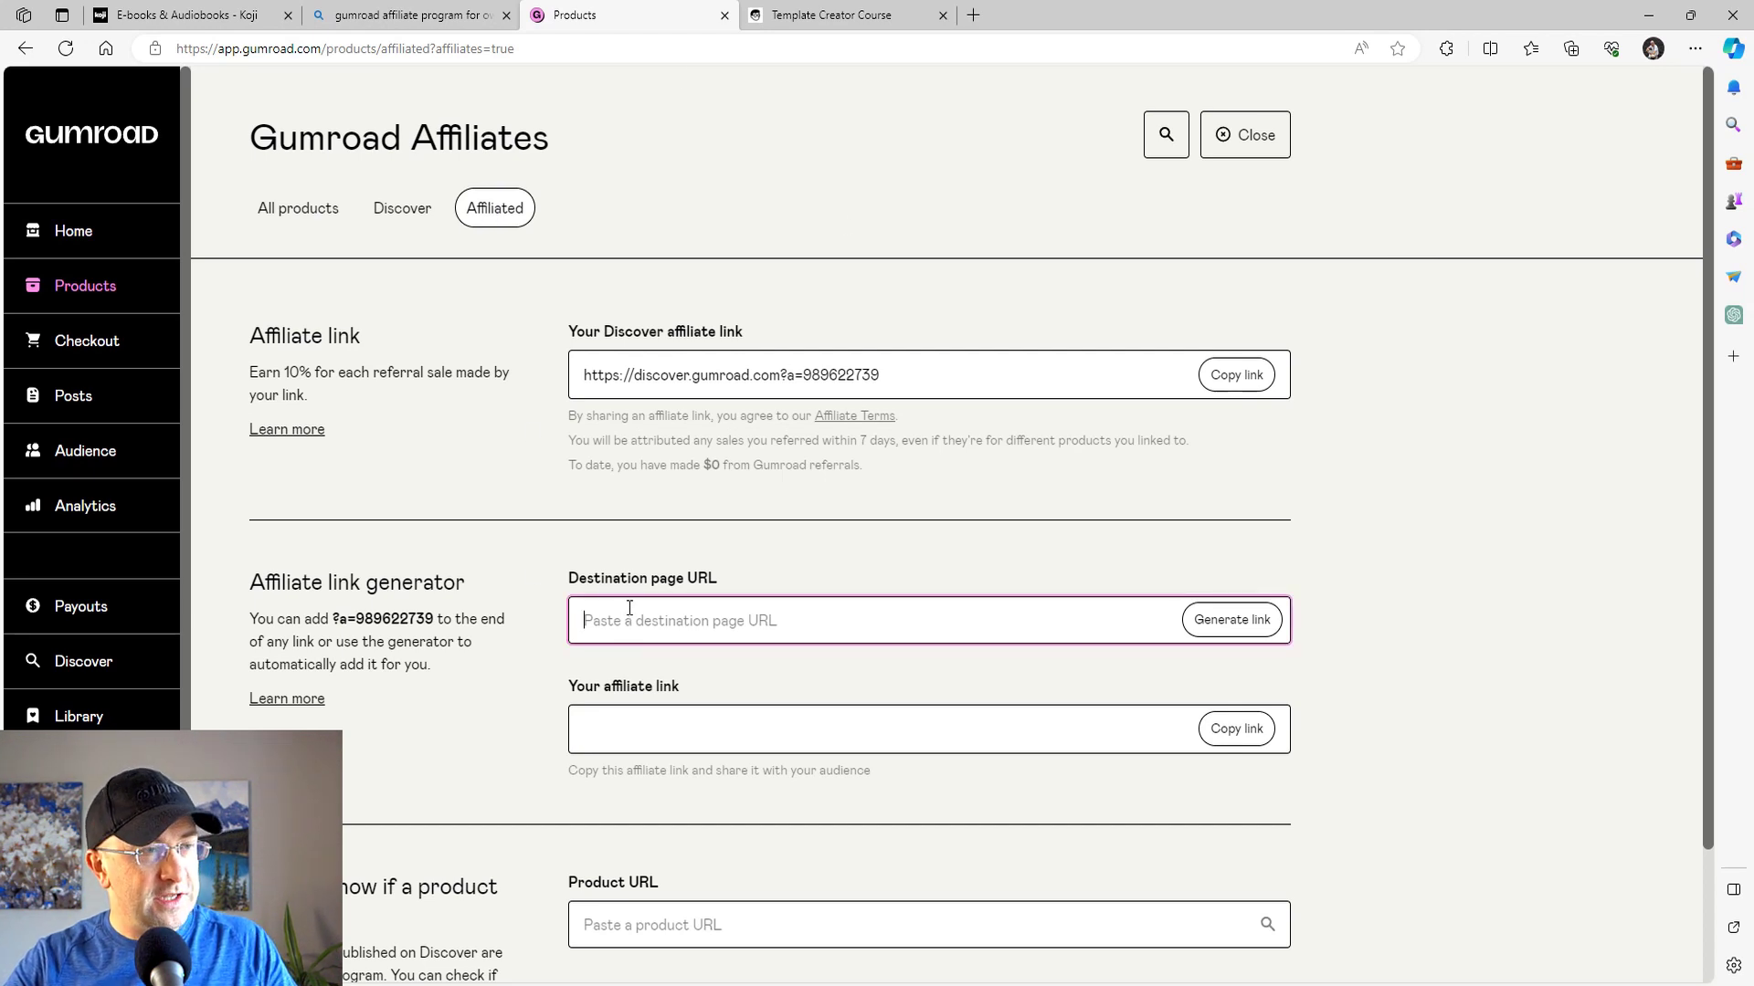
pyautogui.hotkey('ctrl', 'v')
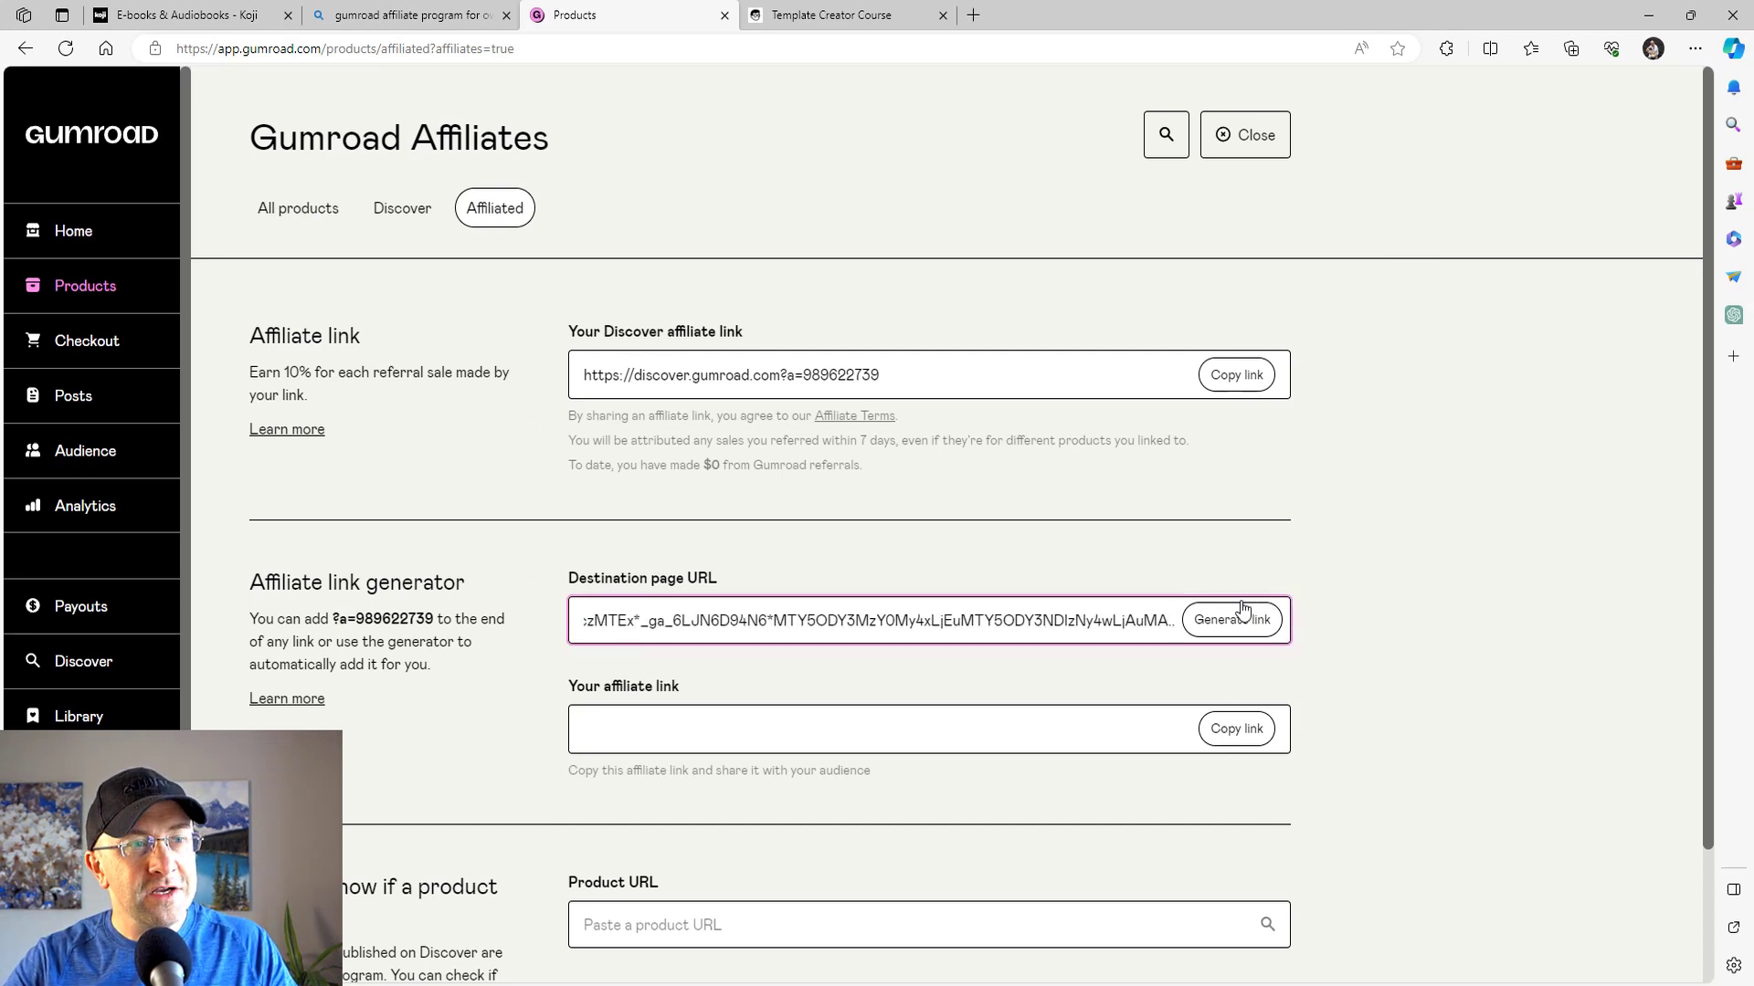
pyautogui.click(1234, 617)
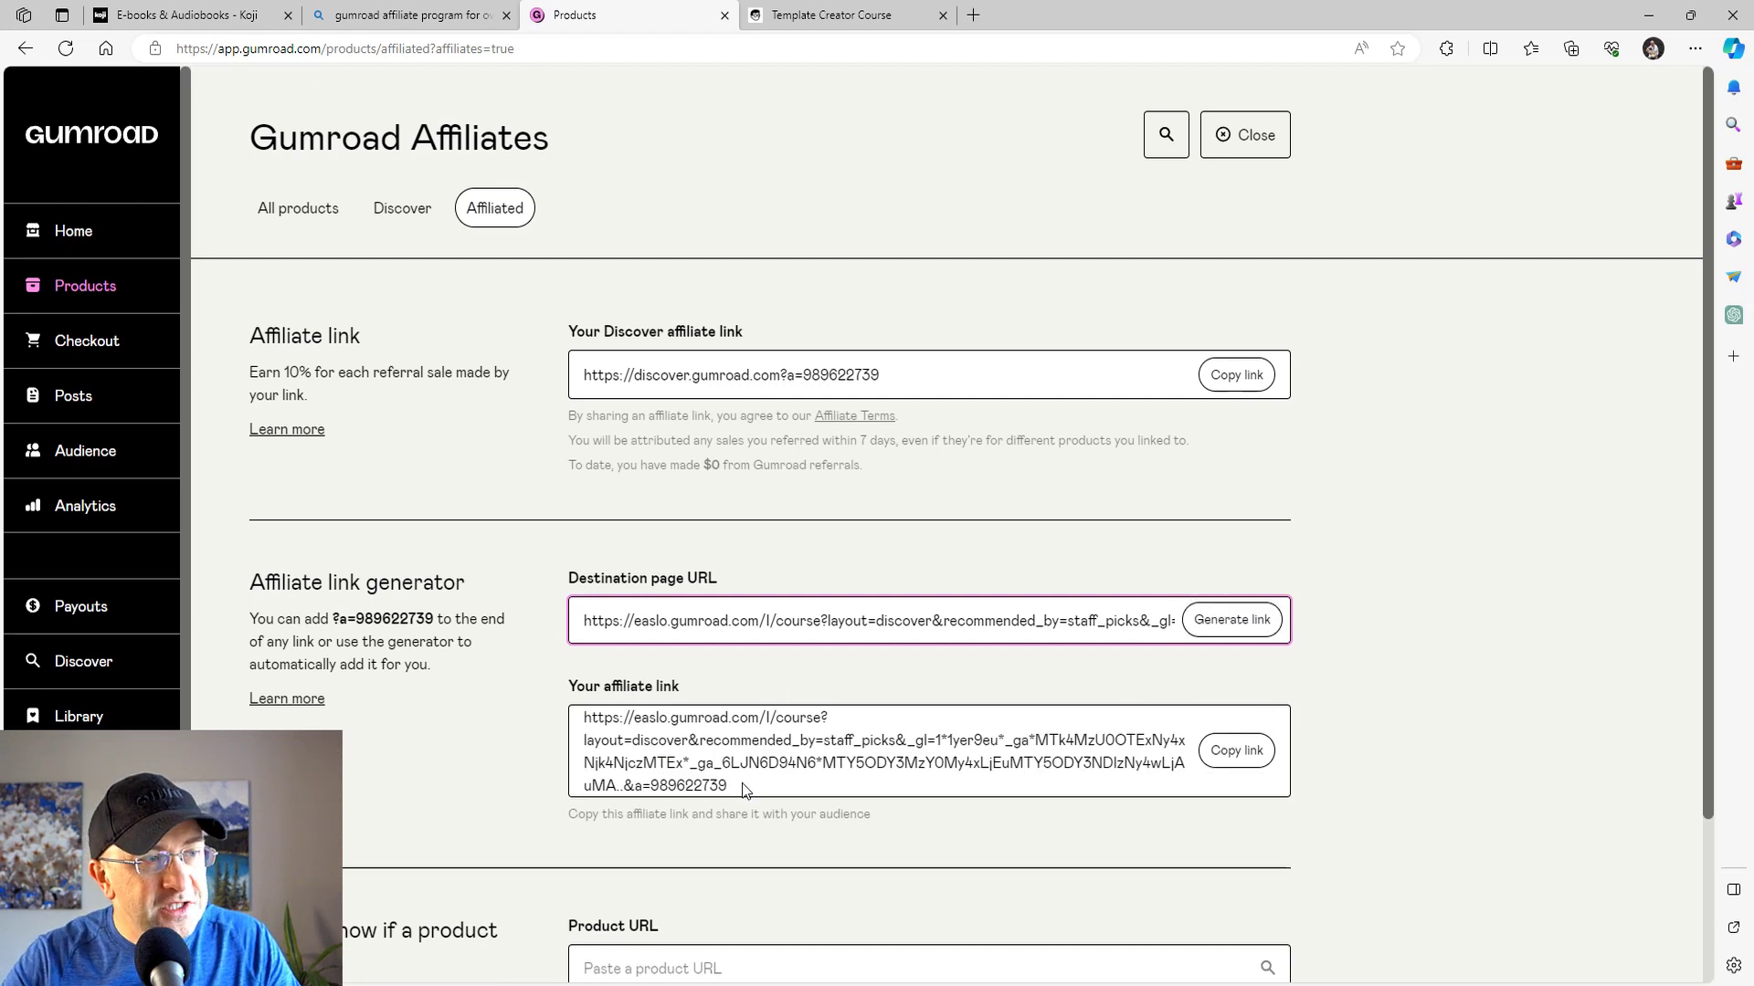
pyautogui.moveTo(736, 787); pyautogui.dragTo(651, 788)
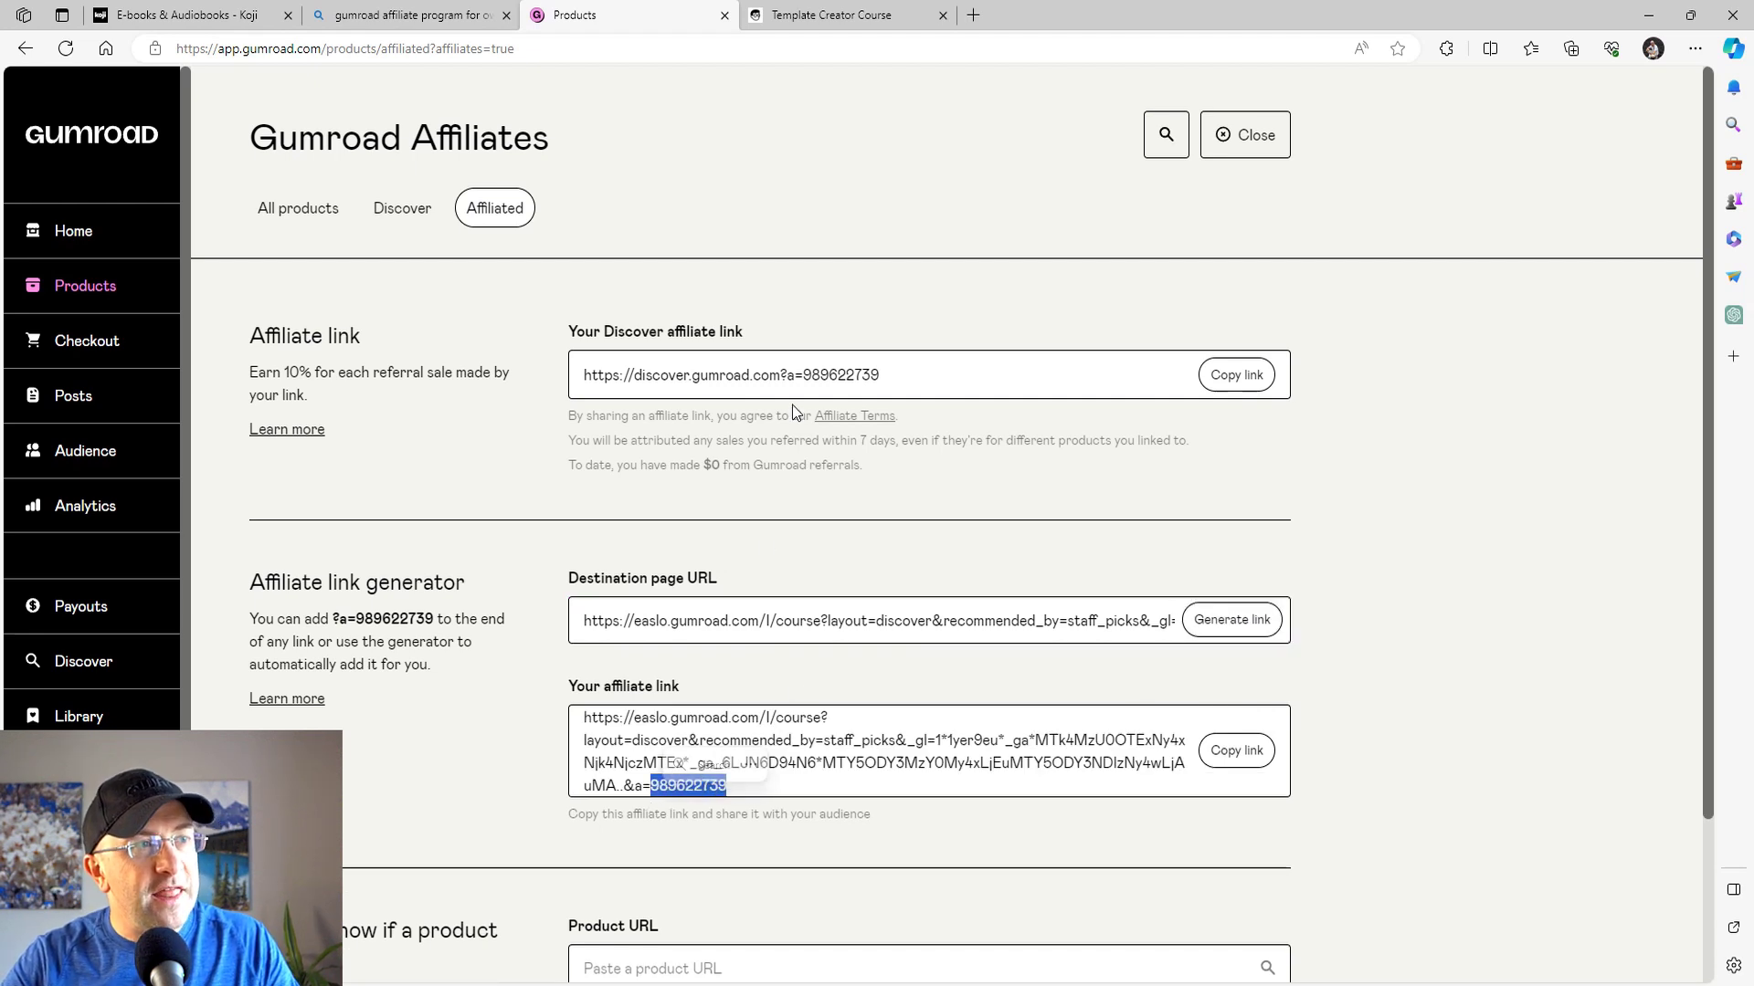